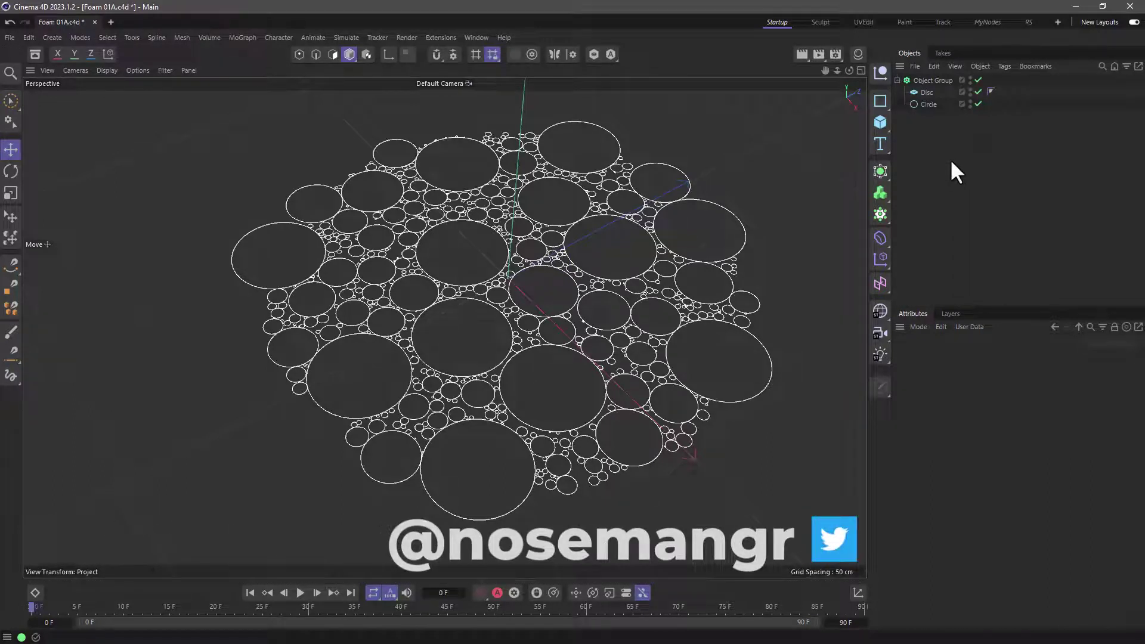
- Shrink the example foam disc's boundary toward the centre, then start a new empty scene
{"action": "left_click", "coordinate": [925, 92]}
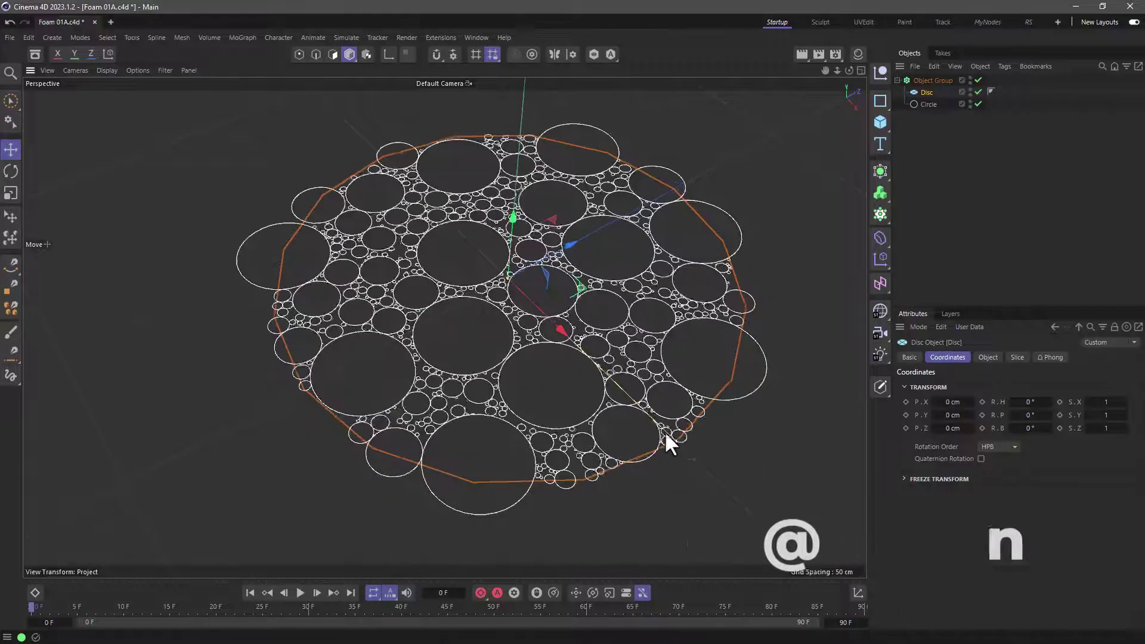
{"action": "left_click_drag", "start_coordinate": [665, 436], "coordinate": [699, 424]}
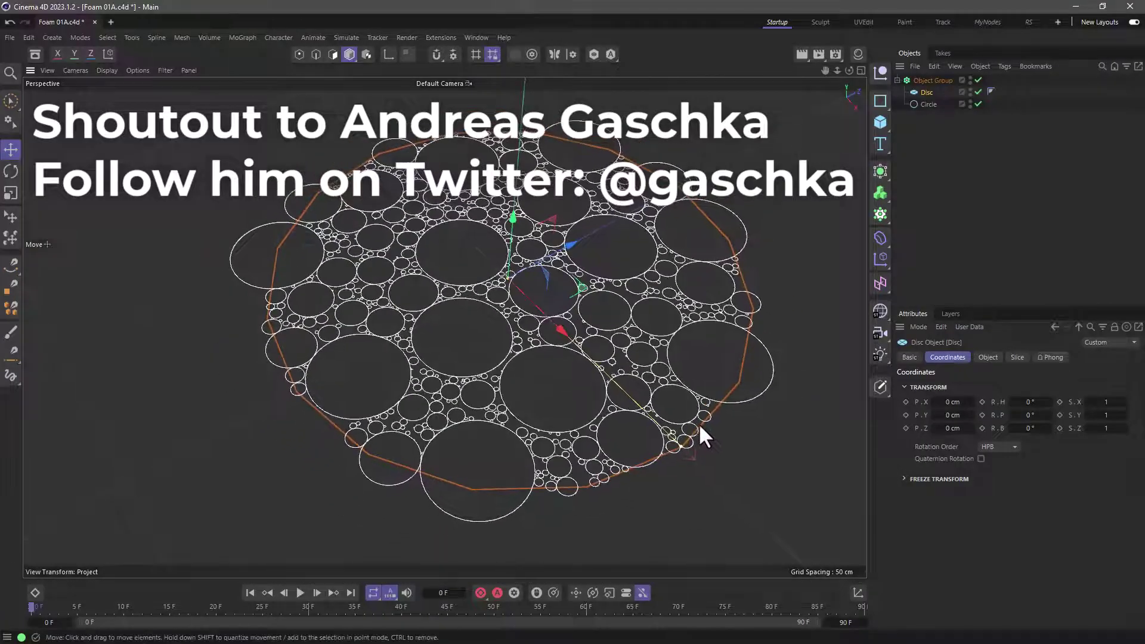
{"action": "left_click", "coordinate": [904, 78]}
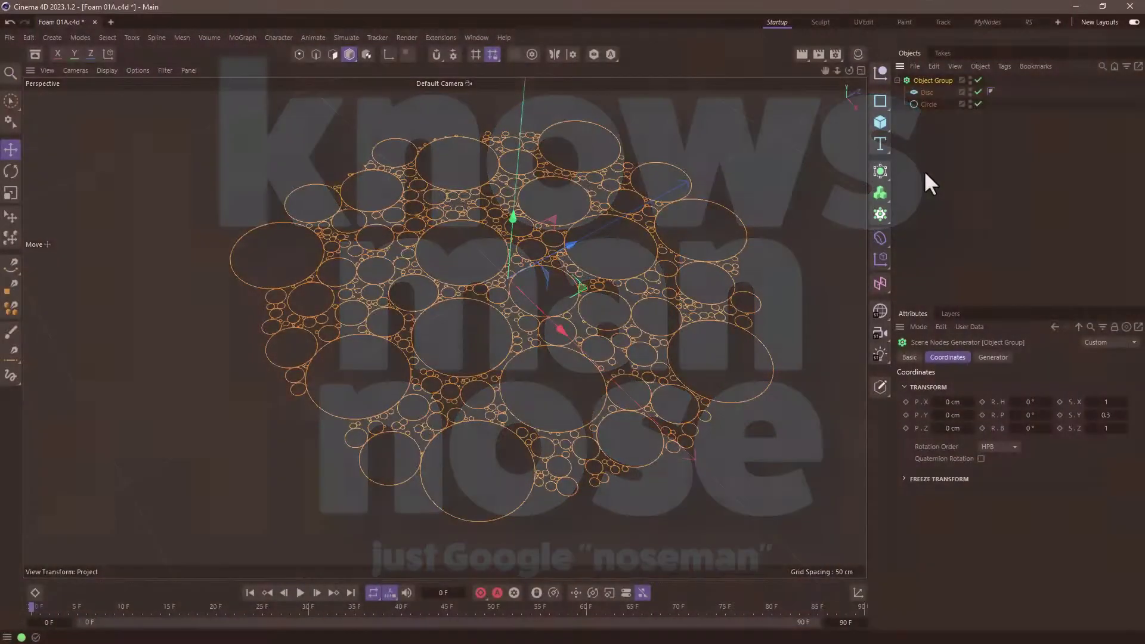
{"action": "key", "text": "ctrl+n"}
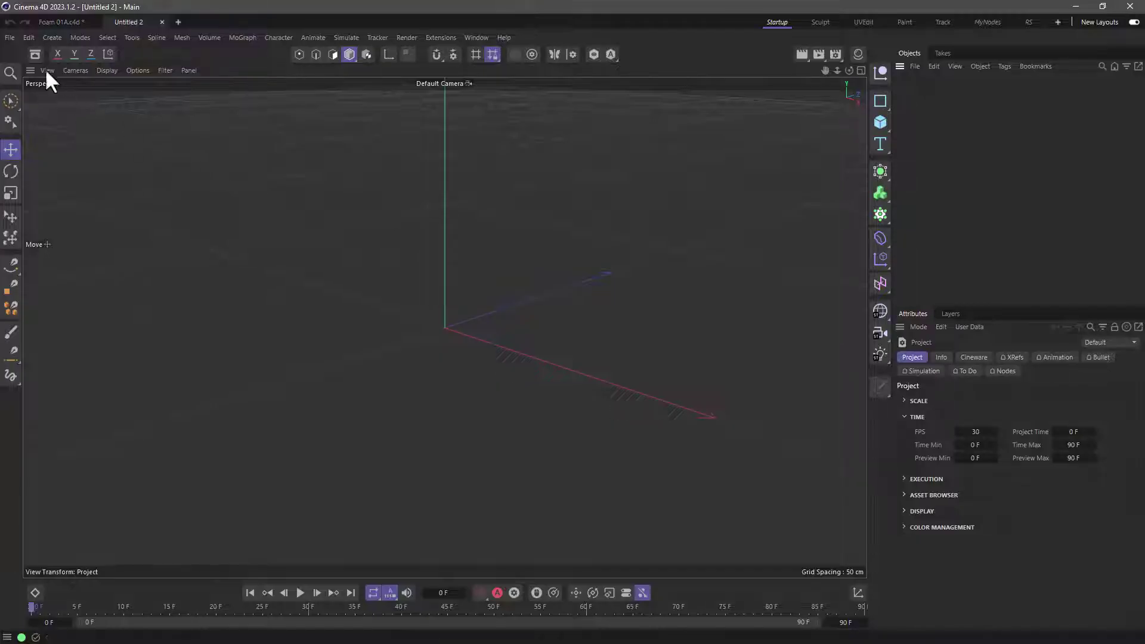
- Search the asset browser for 'object group' and add the Object Group generator to Untitled 2
{"action": "left_click", "coordinate": [35, 55]}
{"action": "left_click", "coordinate": [95, 111]}
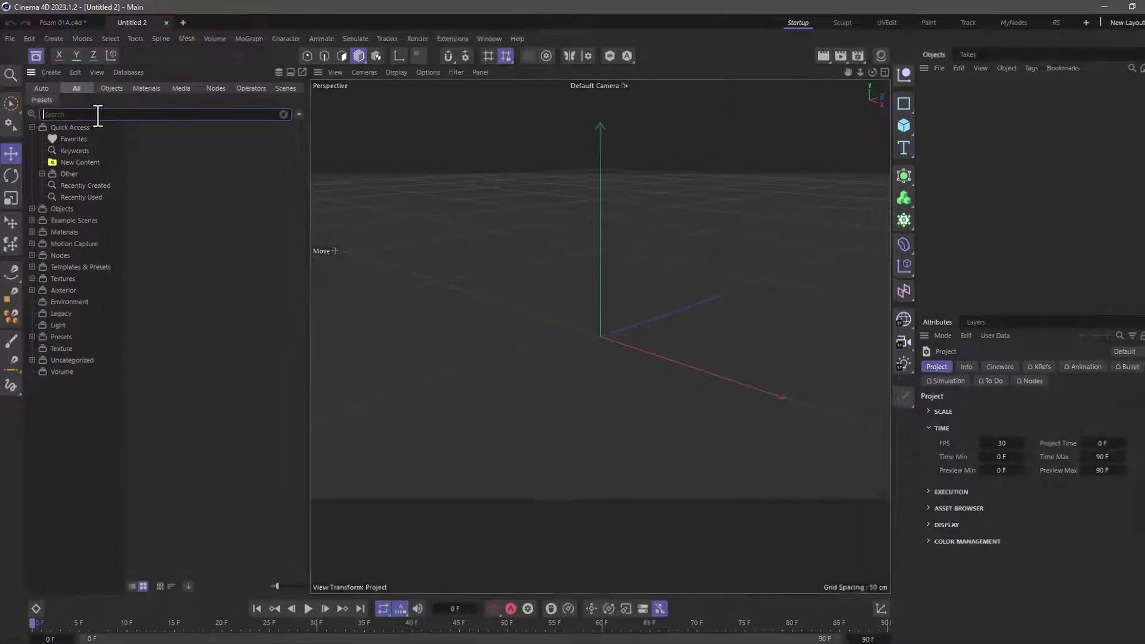
{"action": "type", "text": "ob"}
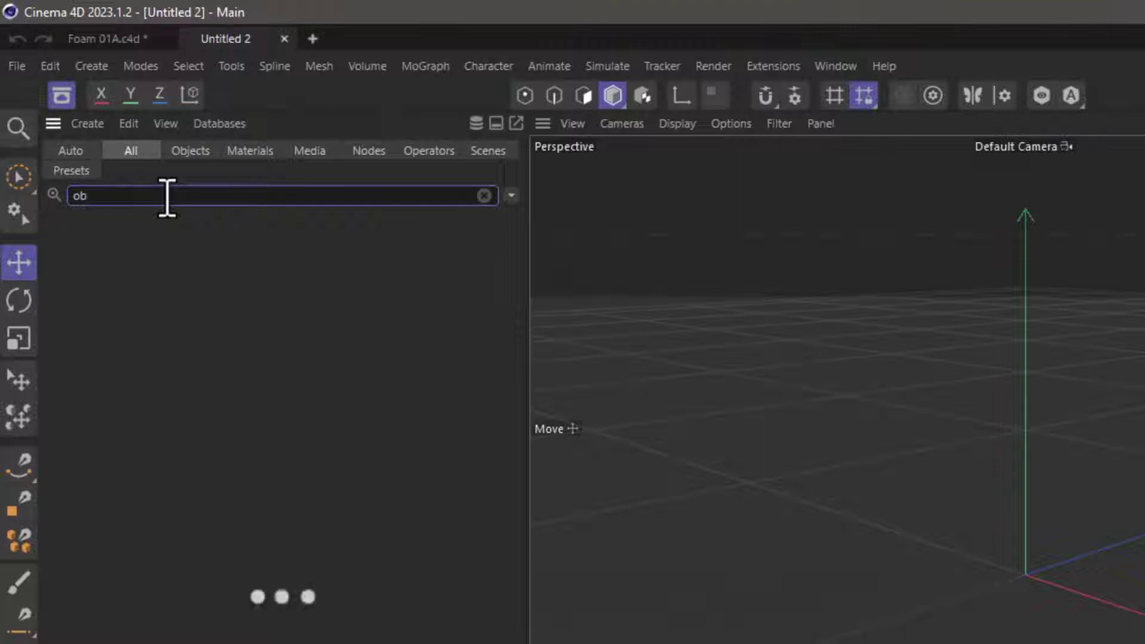
{"action": "type", "text": "joect group"}
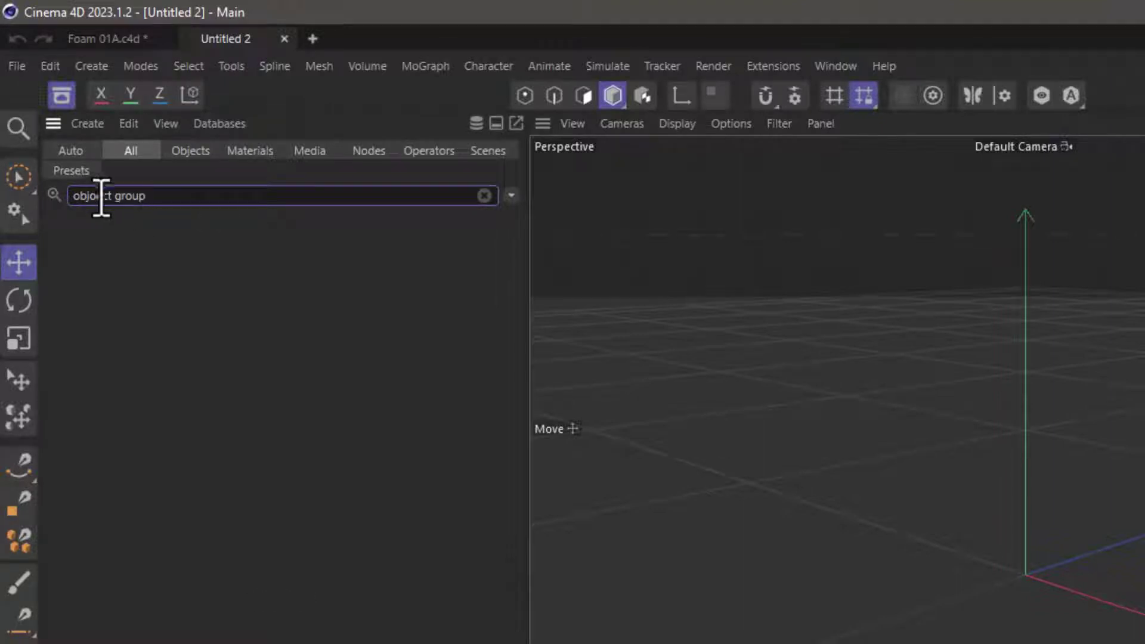
{"action": "key", "text": "Left"}
{"action": "key", "text": "Left"}
{"action": "key", "text": "Left"}
{"action": "key", "text": "Left"}
{"action": "key", "text": "Left"}
{"action": "key", "text": "Left"}
{"action": "key", "text": "Left"}
{"action": "key", "text": "Left"}
{"action": "key", "text": "Left"}
{"action": "key", "text": "BackSpace"}
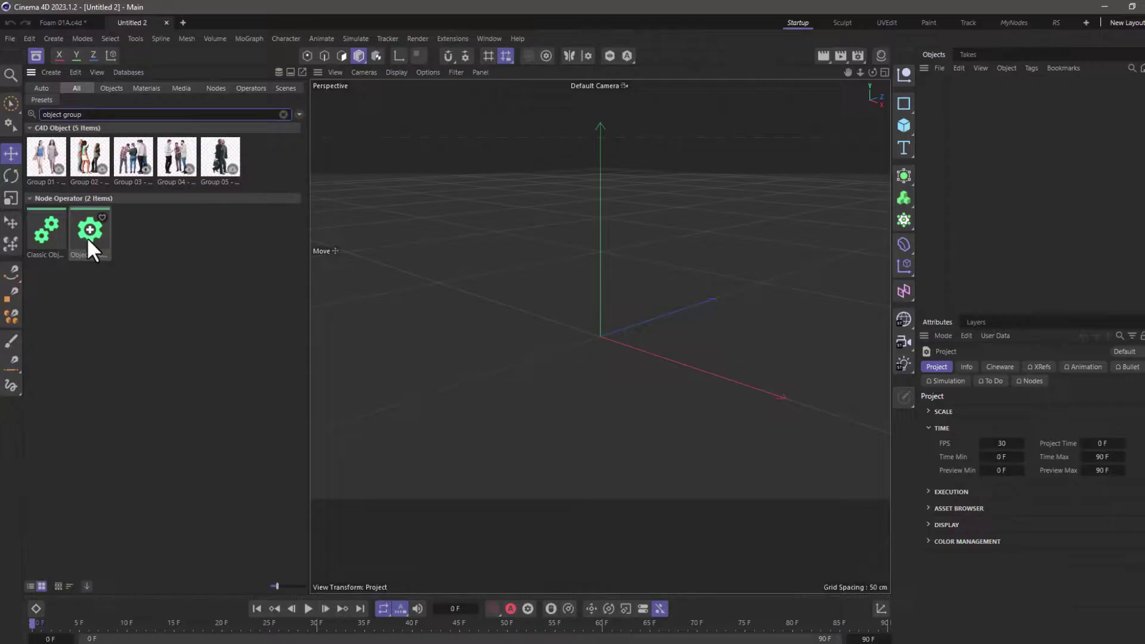
{"action": "double_click", "coordinate": [154, 398]}
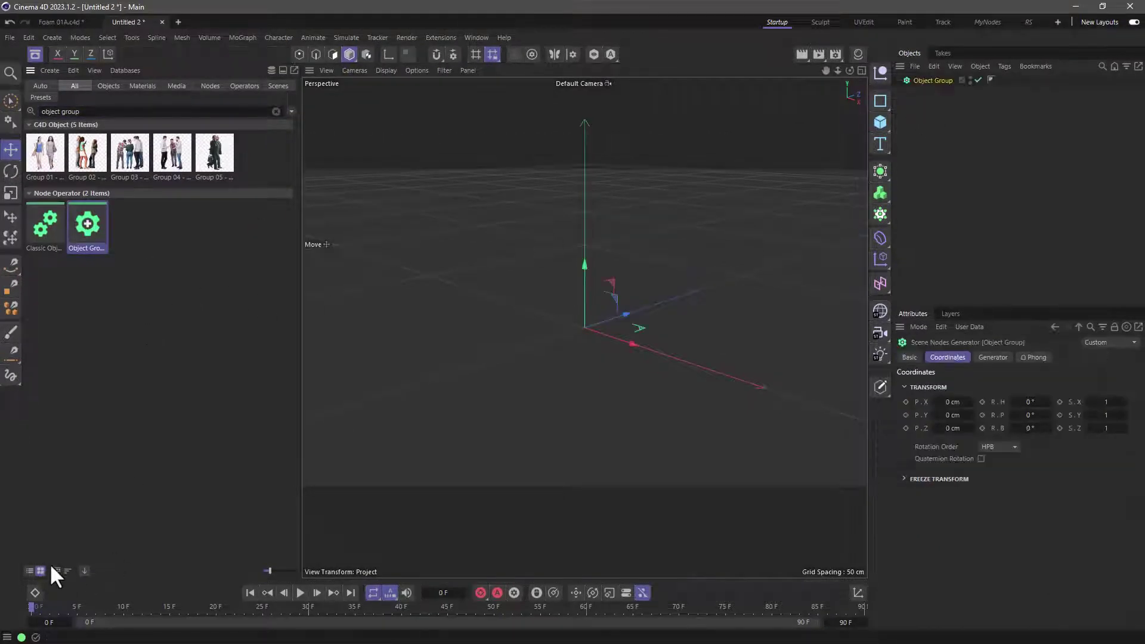
{"action": "left_click", "coordinate": [29, 570]}
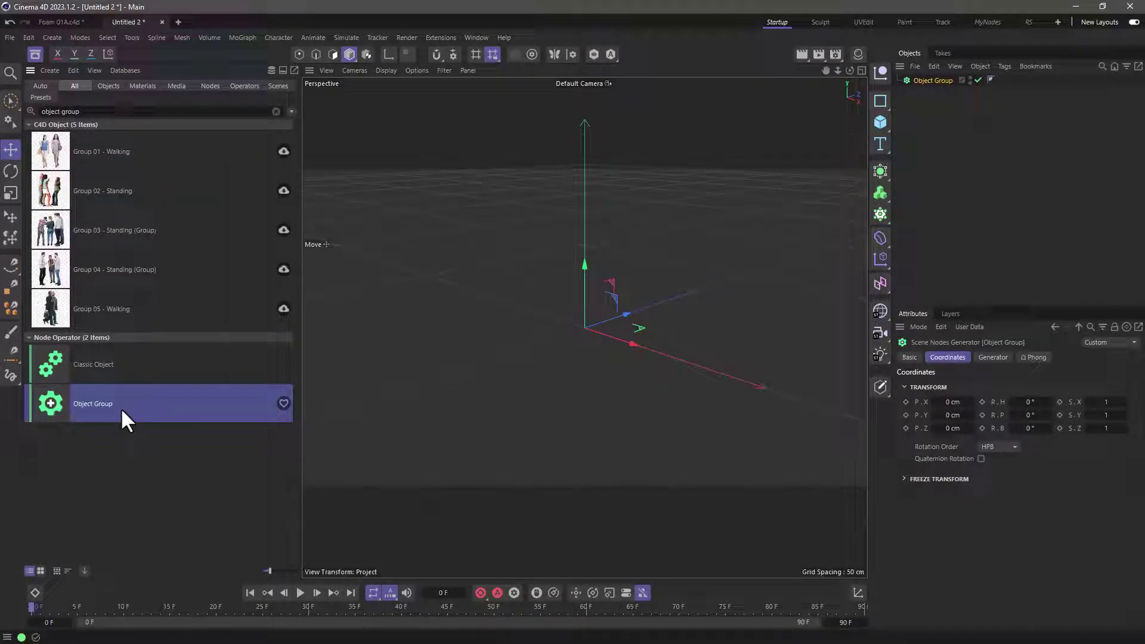
{"action": "left_click", "coordinate": [34, 55]}
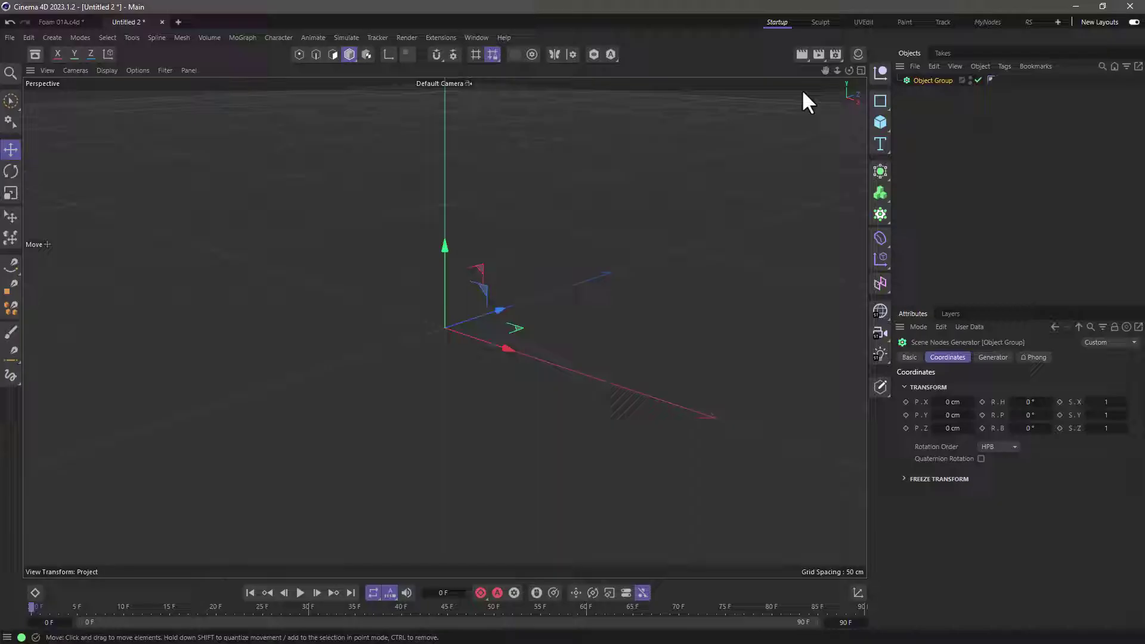
- Open the Object Group's empty node graph and switch to the MyNodes layout
{"action": "double_click", "coordinate": [906, 79]}
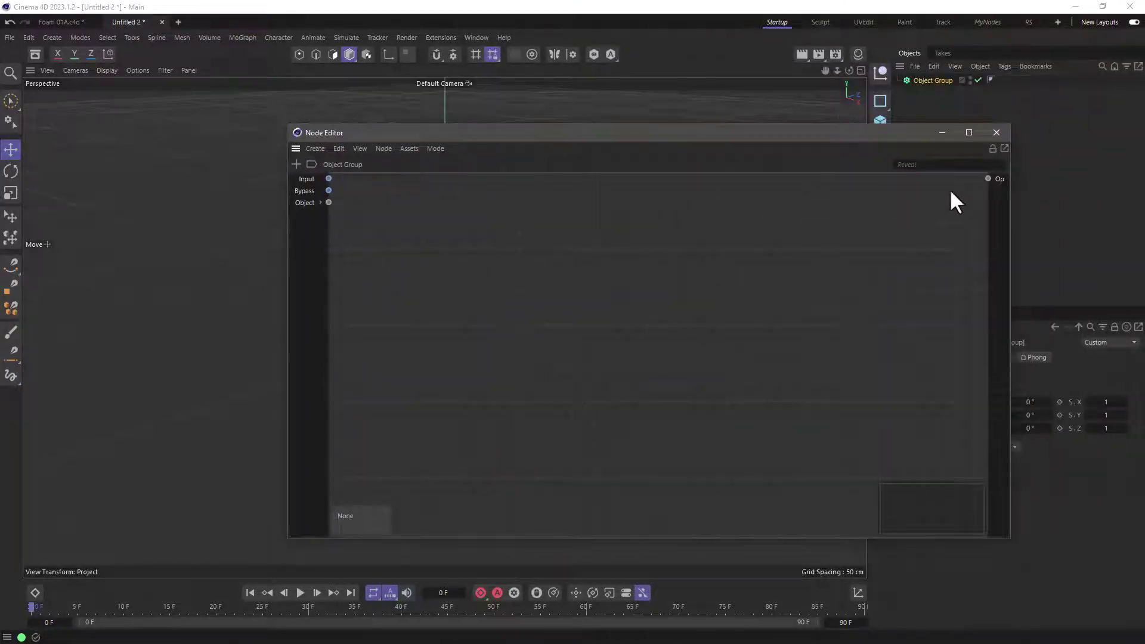
{"action": "left_click", "coordinate": [996, 135]}
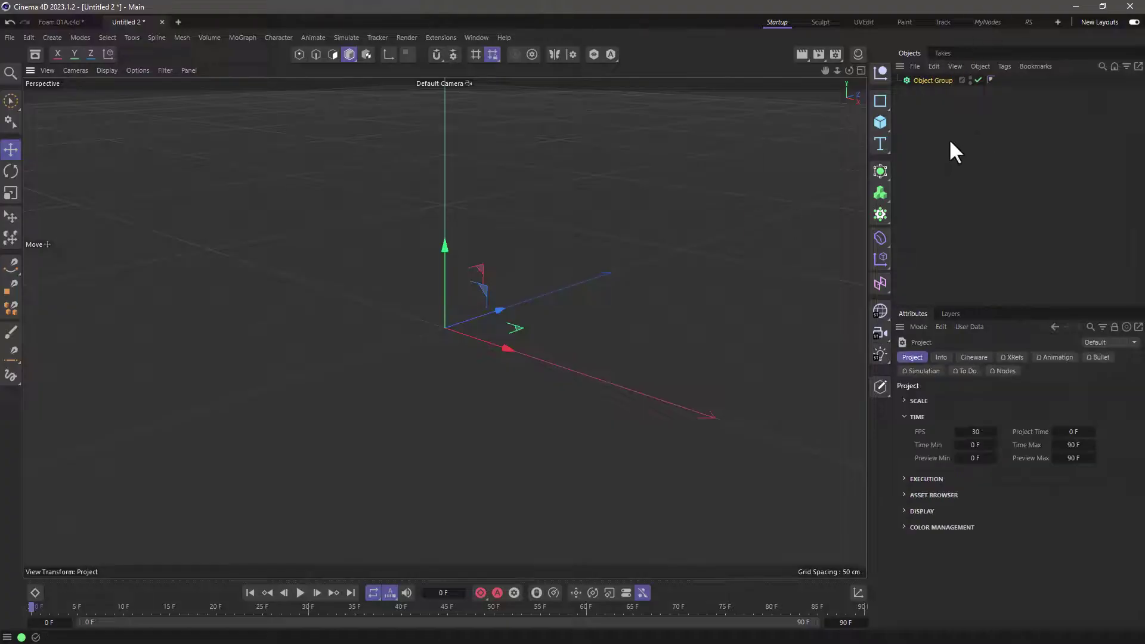
{"action": "left_click", "coordinate": [987, 22]}
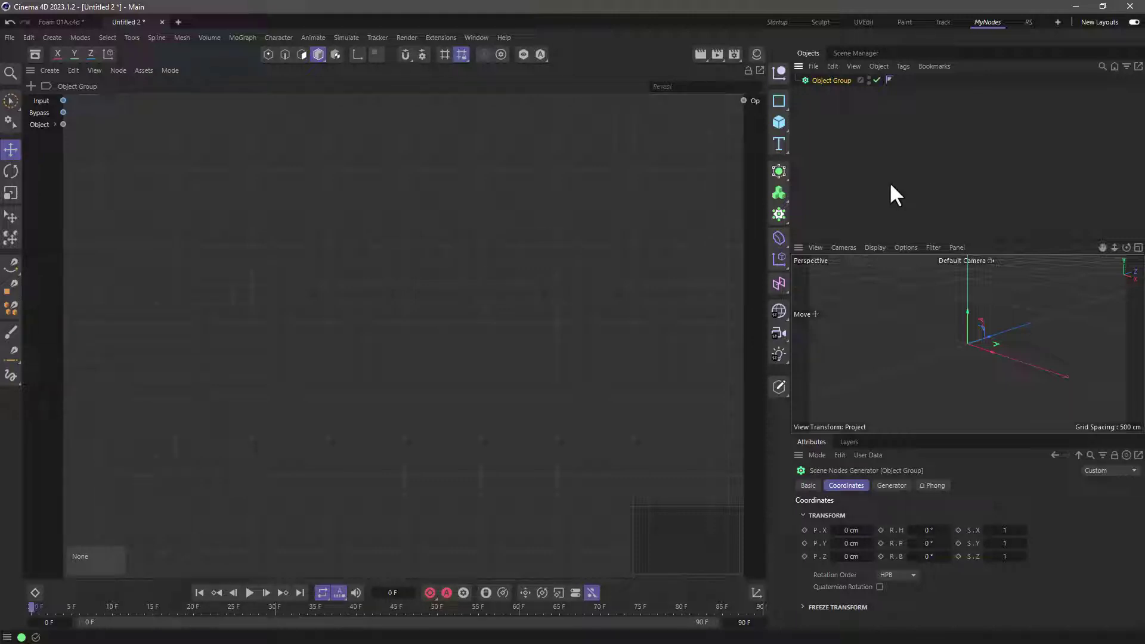
- Add a Disc primitive and a Circle spline to the scene
{"action": "left_click", "coordinate": [778, 121]}
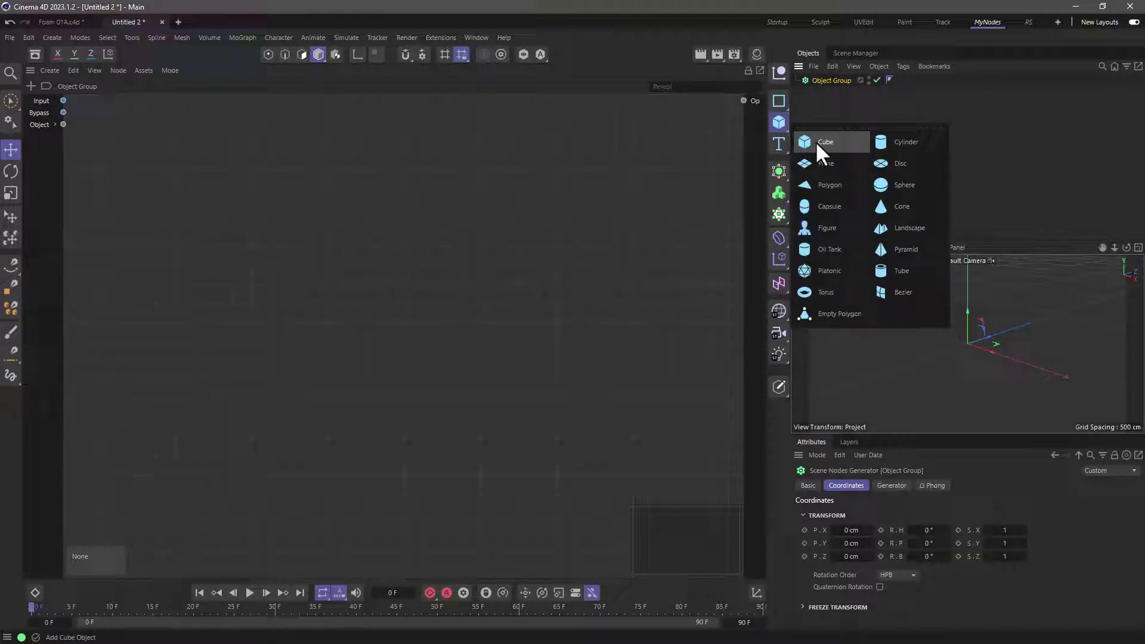
{"action": "left_click", "coordinate": [880, 173]}
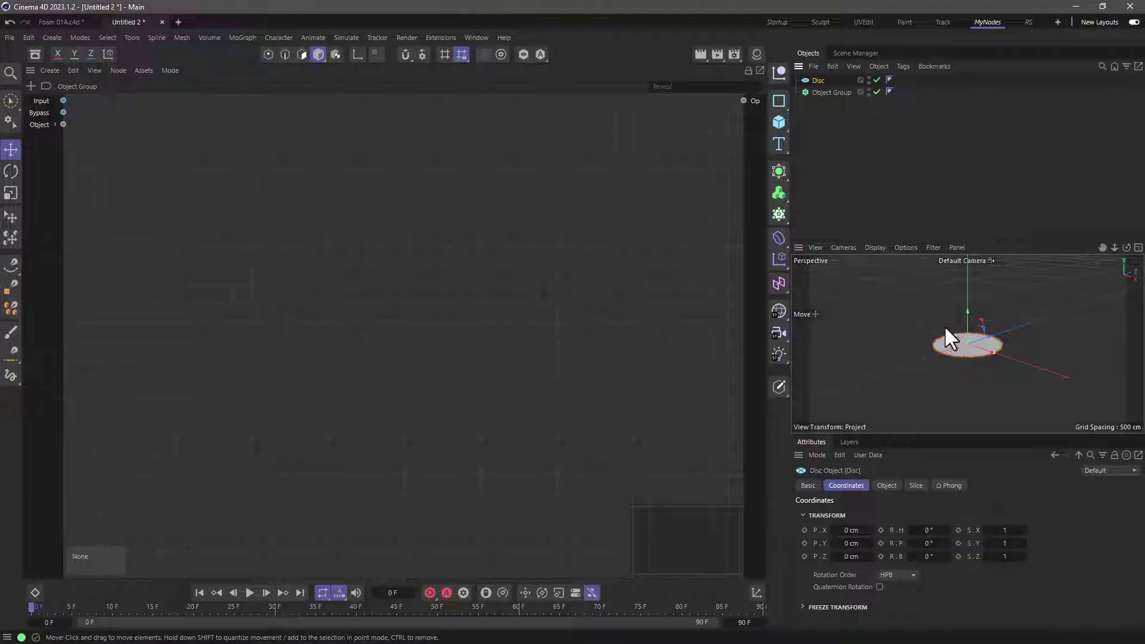
{"action": "left_click", "coordinate": [779, 101]}
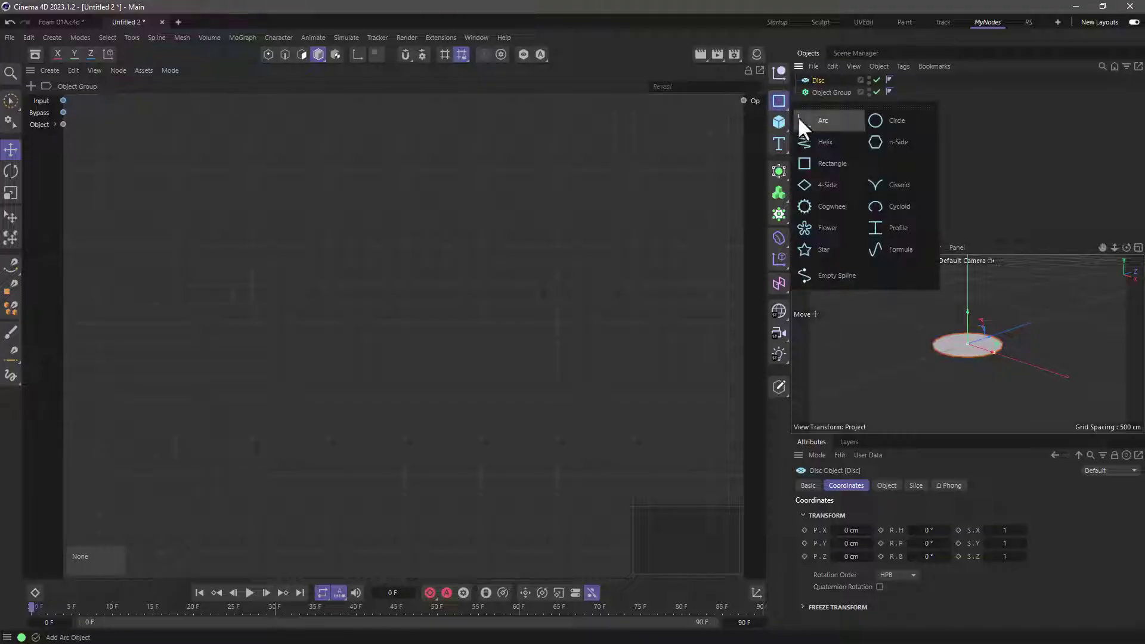
{"action": "left_click", "coordinate": [876, 119]}
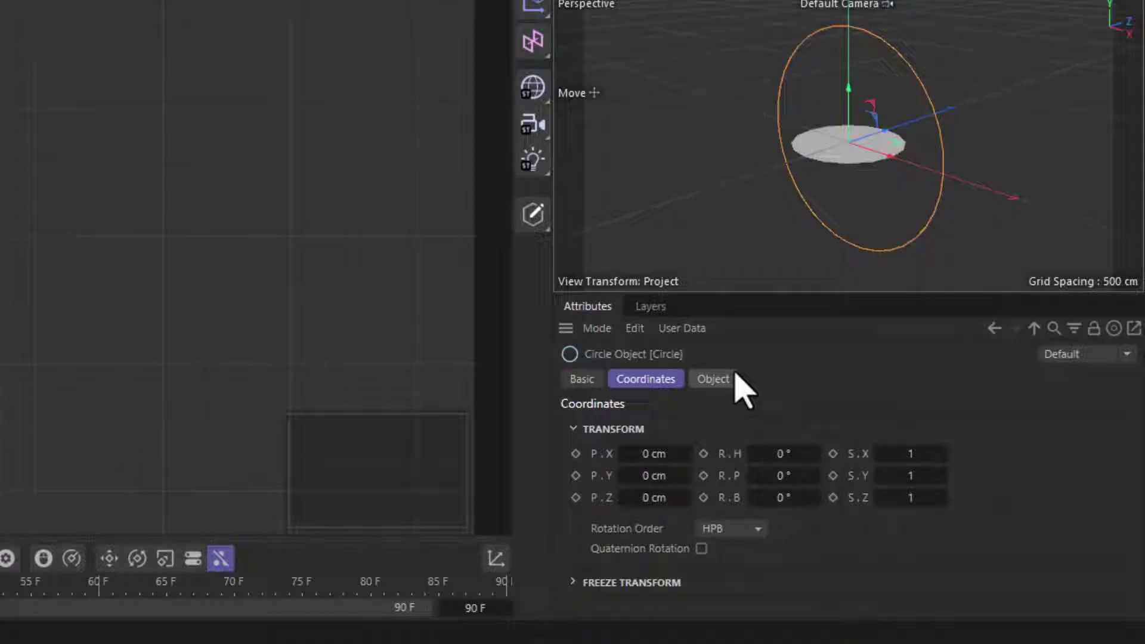
- Lay the 200 cm Circle flat on the XZ plane around the Disc
{"action": "left_click", "coordinate": [891, 486]}
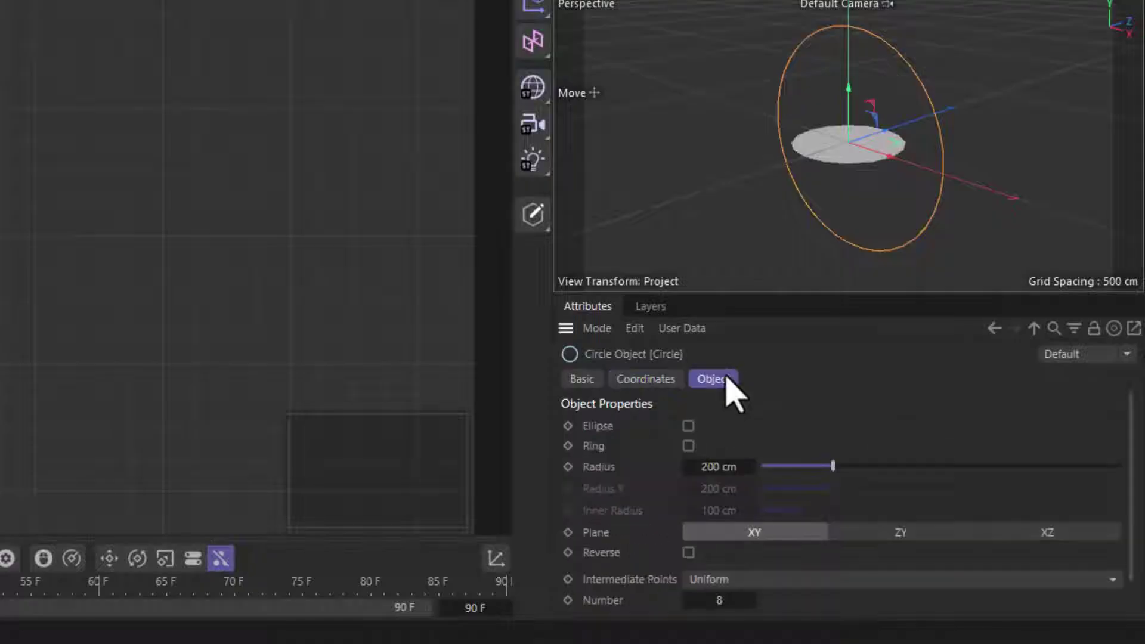
{"action": "left_click", "coordinate": [1026, 536]}
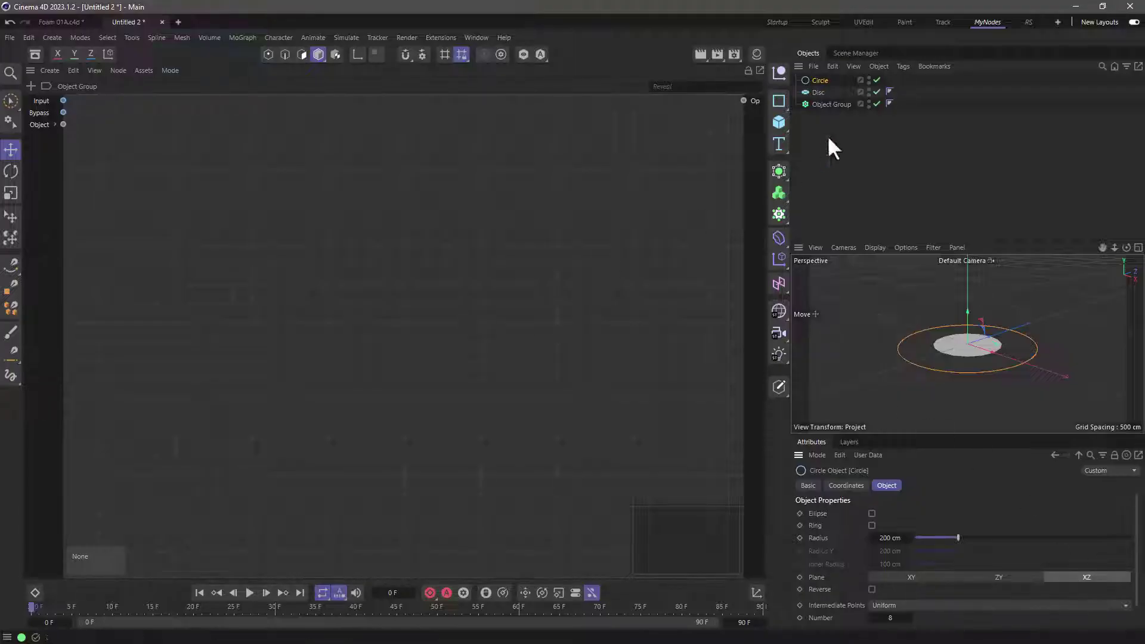
{"action": "left_click", "coordinate": [812, 105]}
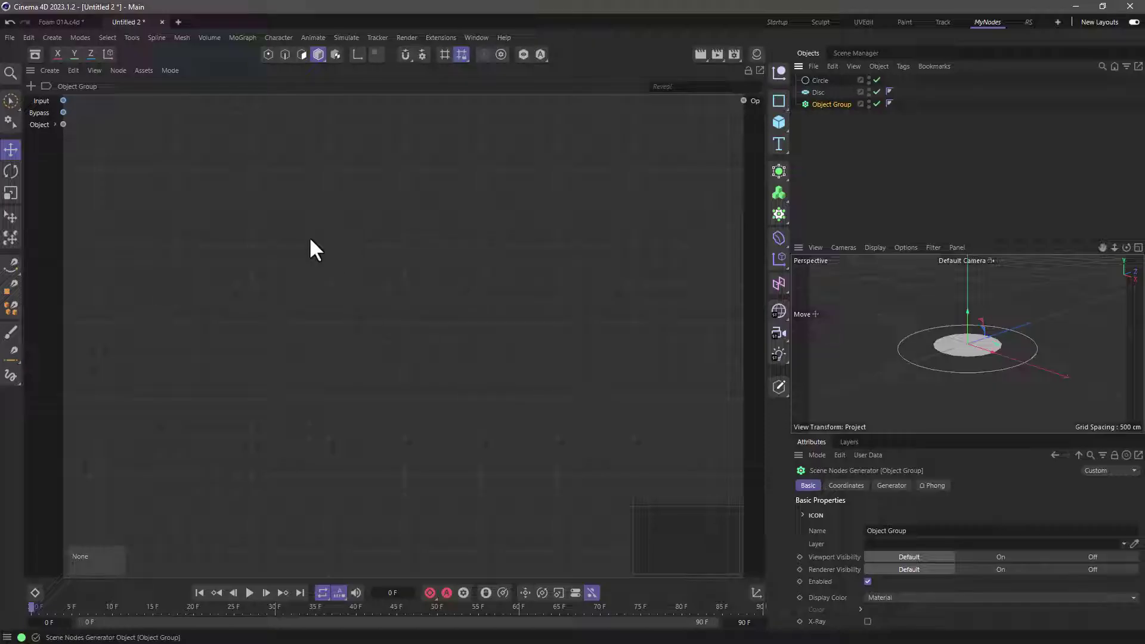
- Parent the Disc and the Circle under the Object Group generator
{"action": "left_click_drag", "start_coordinate": [818, 92], "coordinate": [822, 105]}
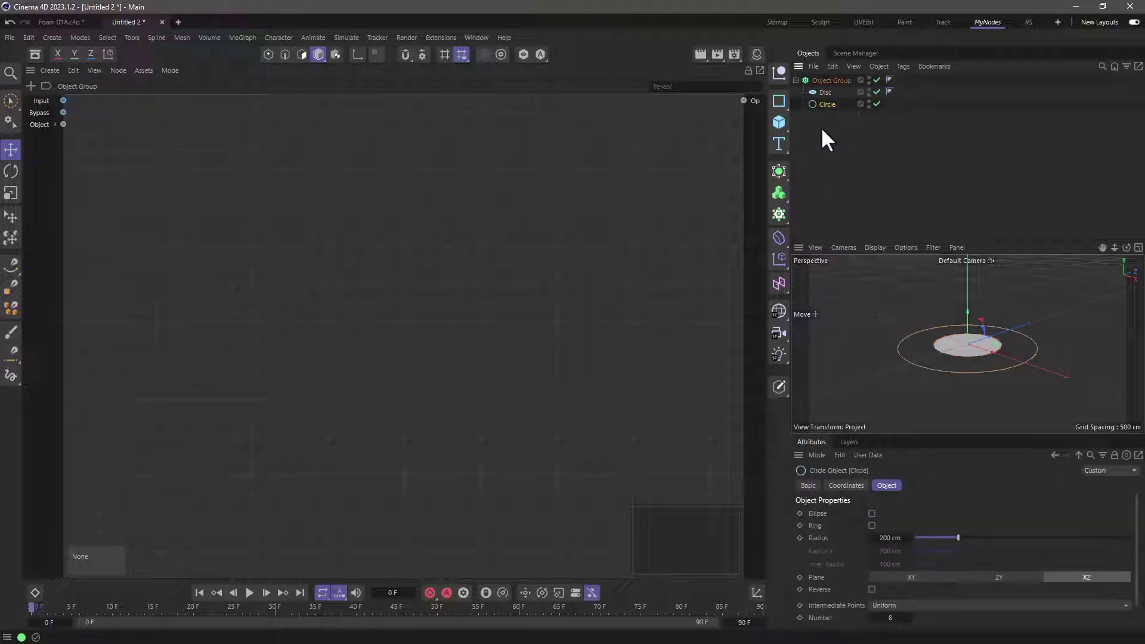
{"action": "left_click", "coordinate": [814, 92]}
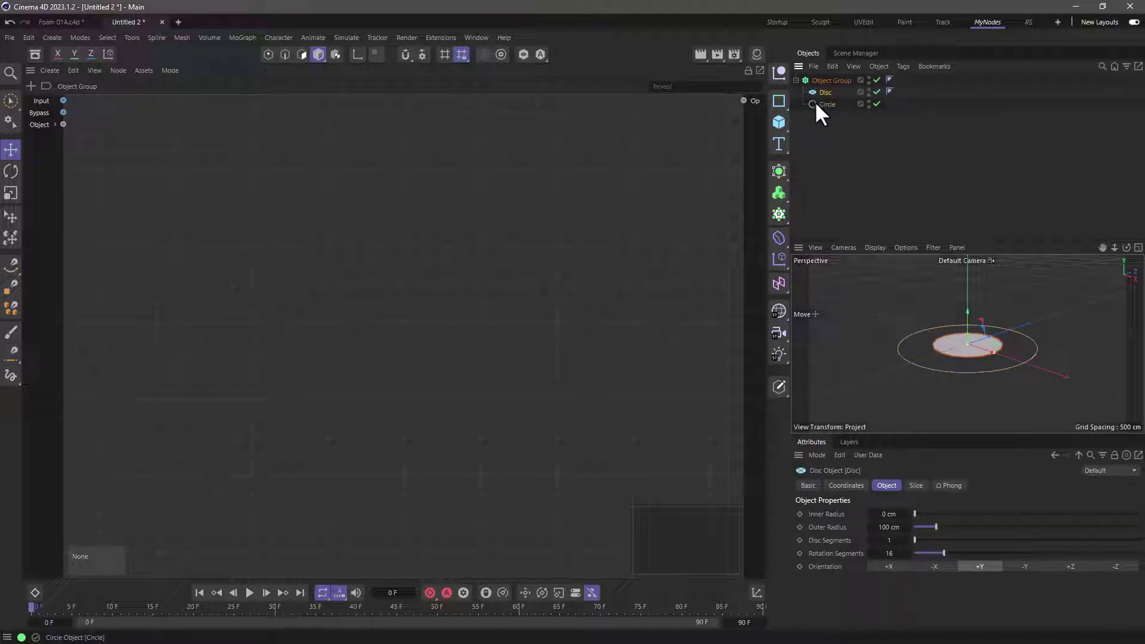
{"action": "left_click", "coordinate": [816, 105]}
{"action": "left_click", "coordinate": [816, 80]}
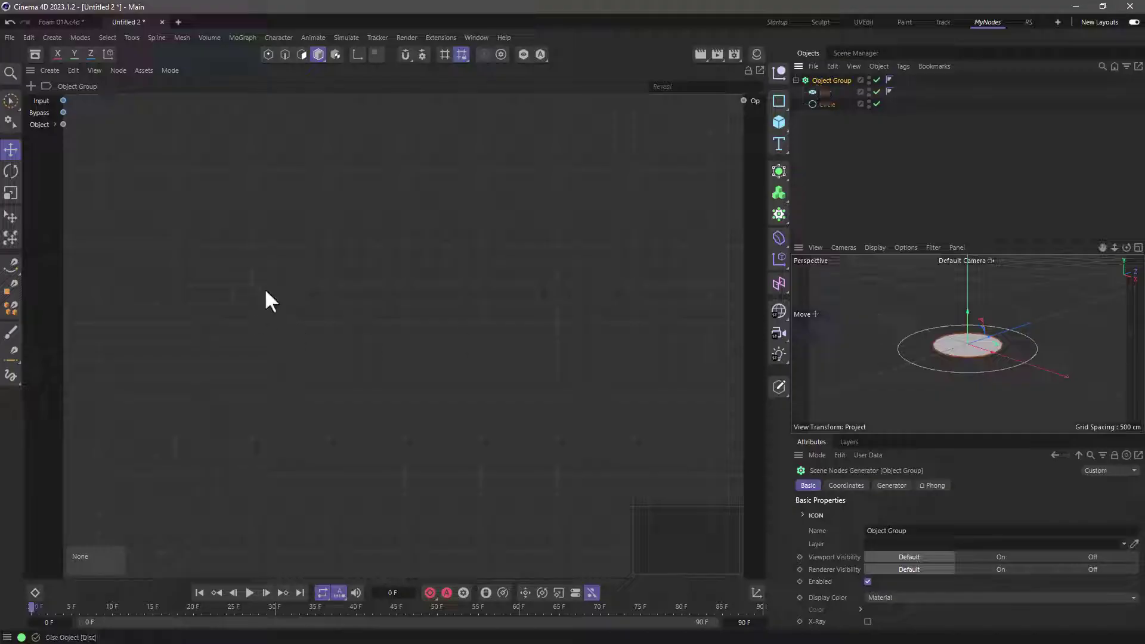
- Add a new input port to the Object Group graph
{"action": "right_click", "coordinate": [45, 172]}
{"action": "mouse_move", "coordinate": [53, 178]}
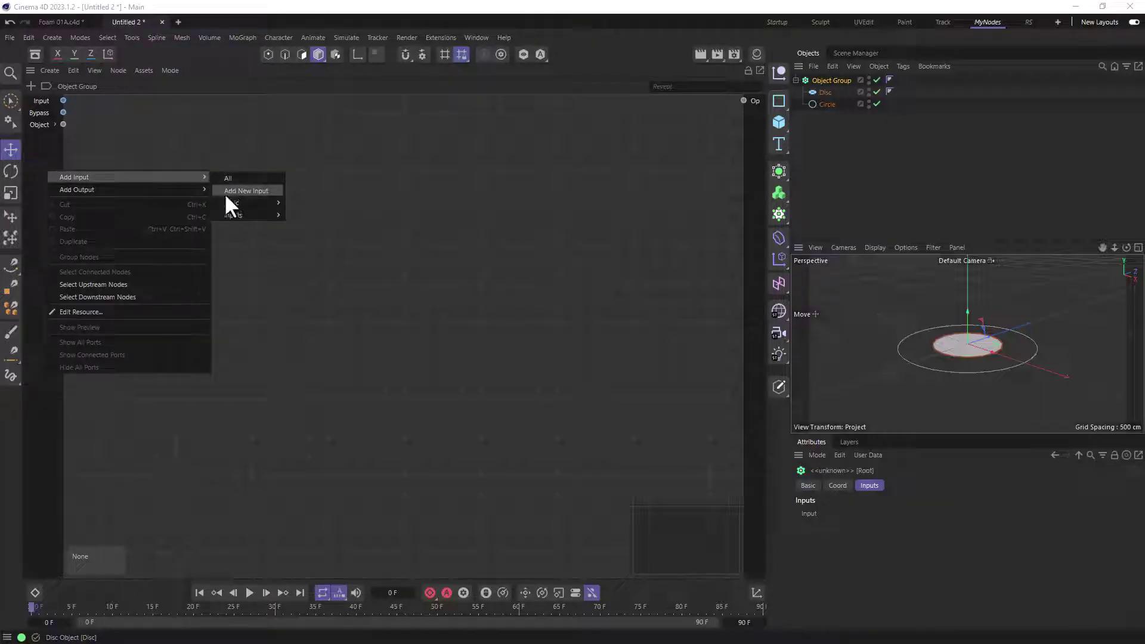
{"action": "left_click", "coordinate": [249, 190]}
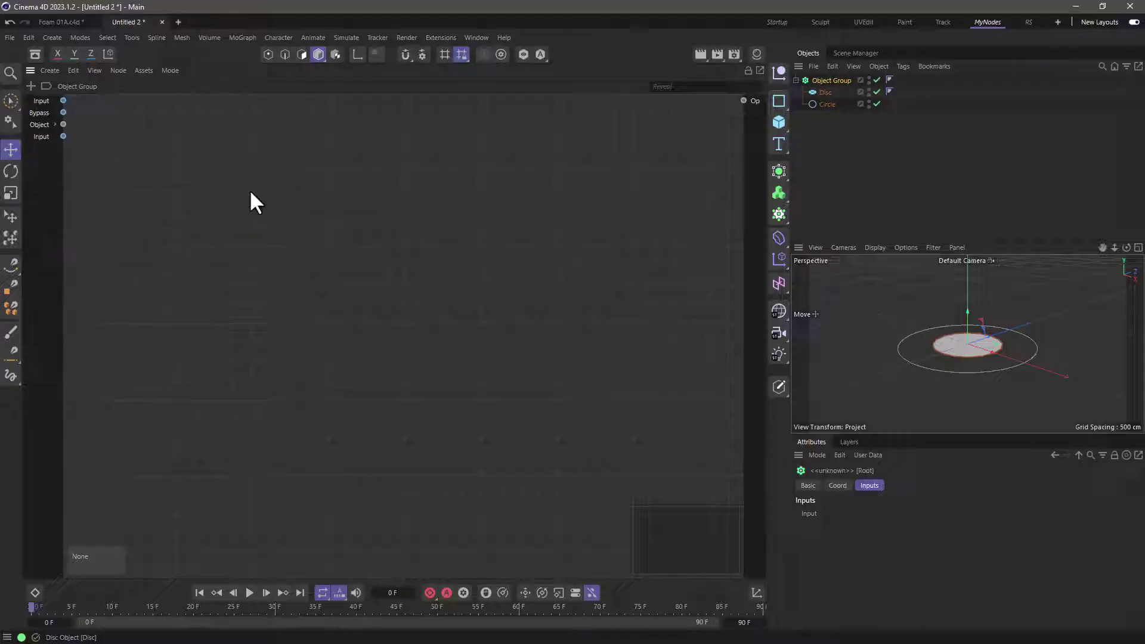
- Set the new Input port's Scene Port Mode to object and close the Resource Editor
{"action": "right_click", "coordinate": [41, 136]}
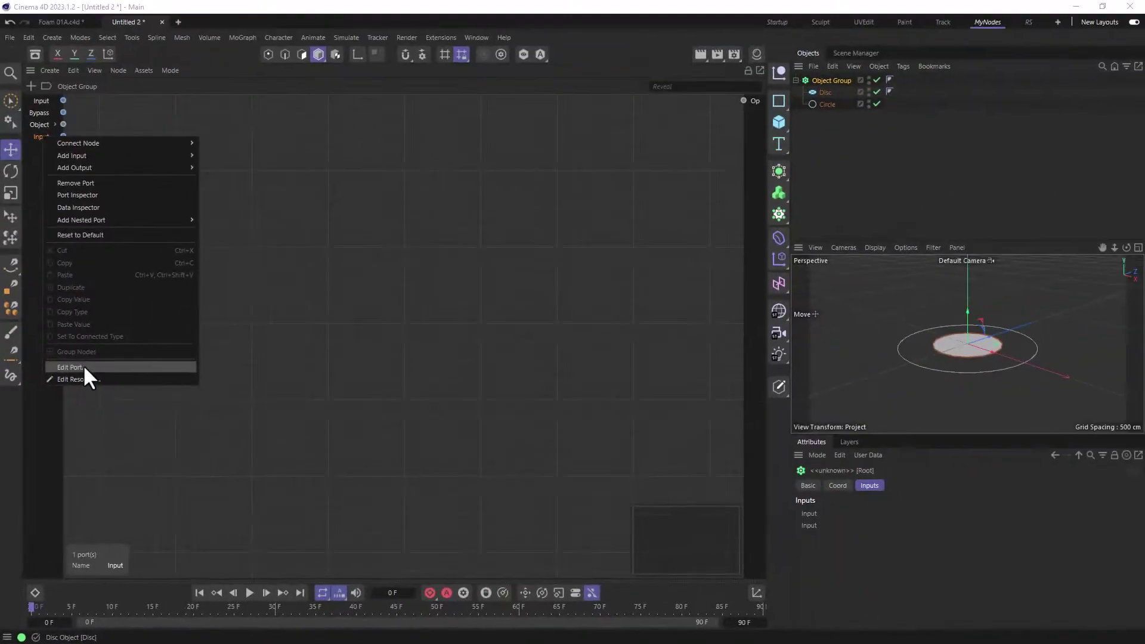
{"action": "left_click", "coordinate": [149, 147]}
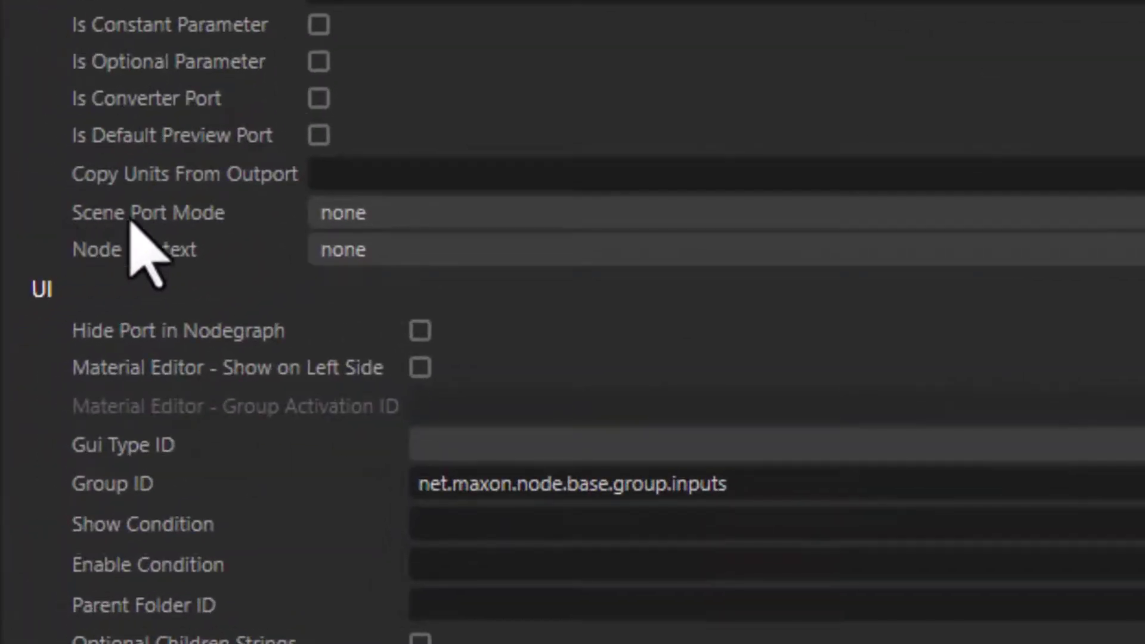
{"action": "left_click", "coordinate": [347, 213]}
{"action": "left_click", "coordinate": [374, 300]}
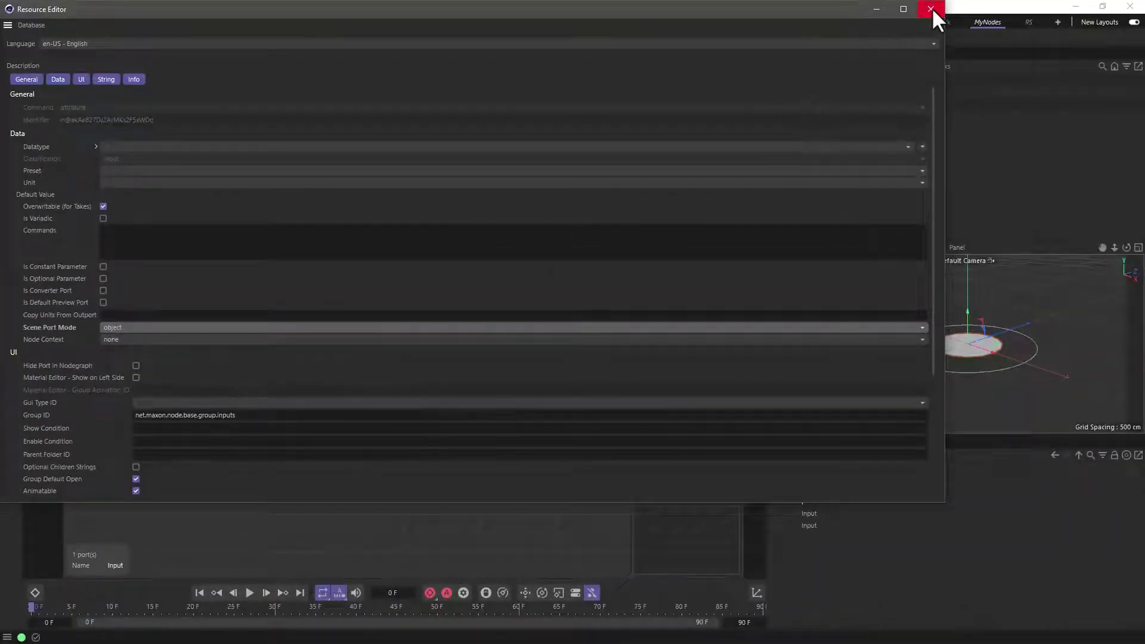
{"action": "left_click", "coordinate": [932, 7]}
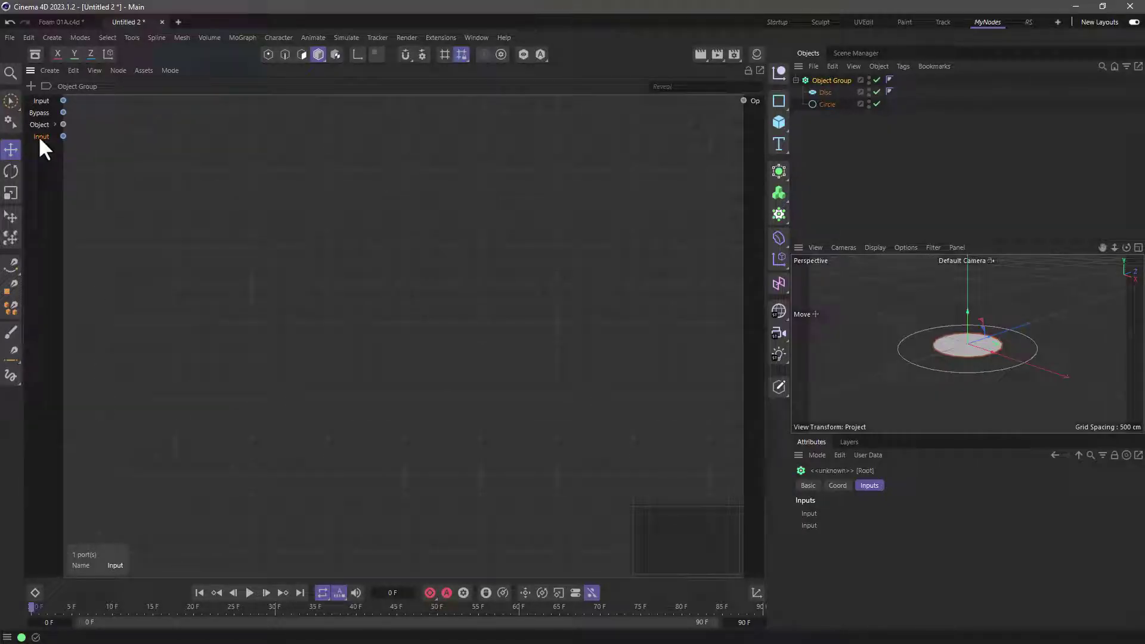
- Inspect the Disc's settings: 100 cm outer radius and 16 rotation segments
{"action": "left_click", "coordinate": [815, 95]}
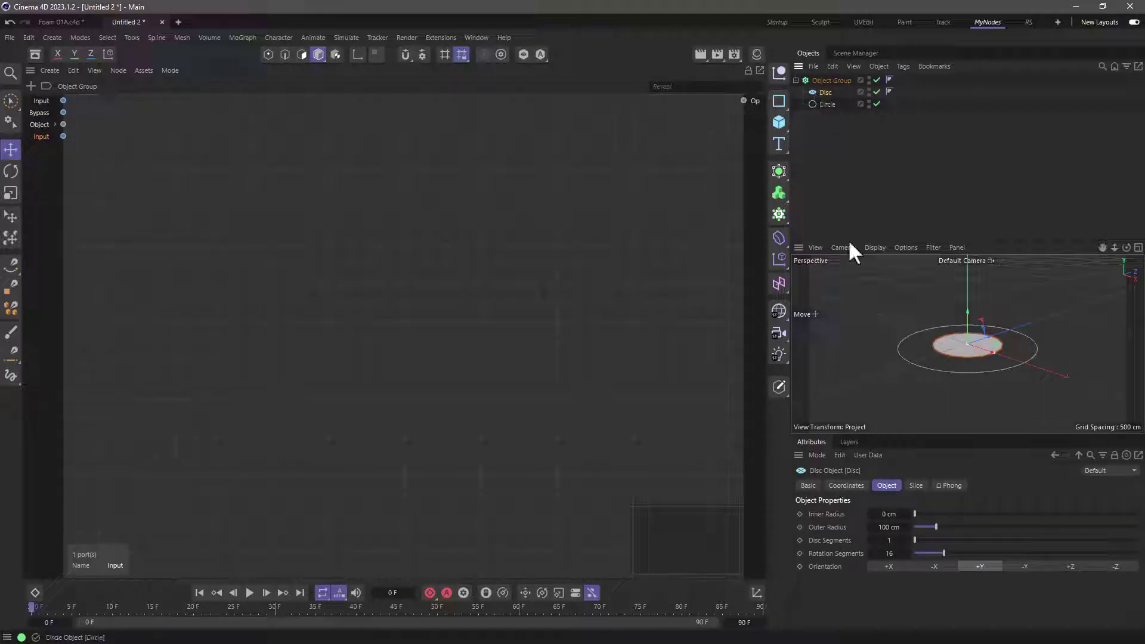
{"action": "left_click", "coordinate": [805, 486]}
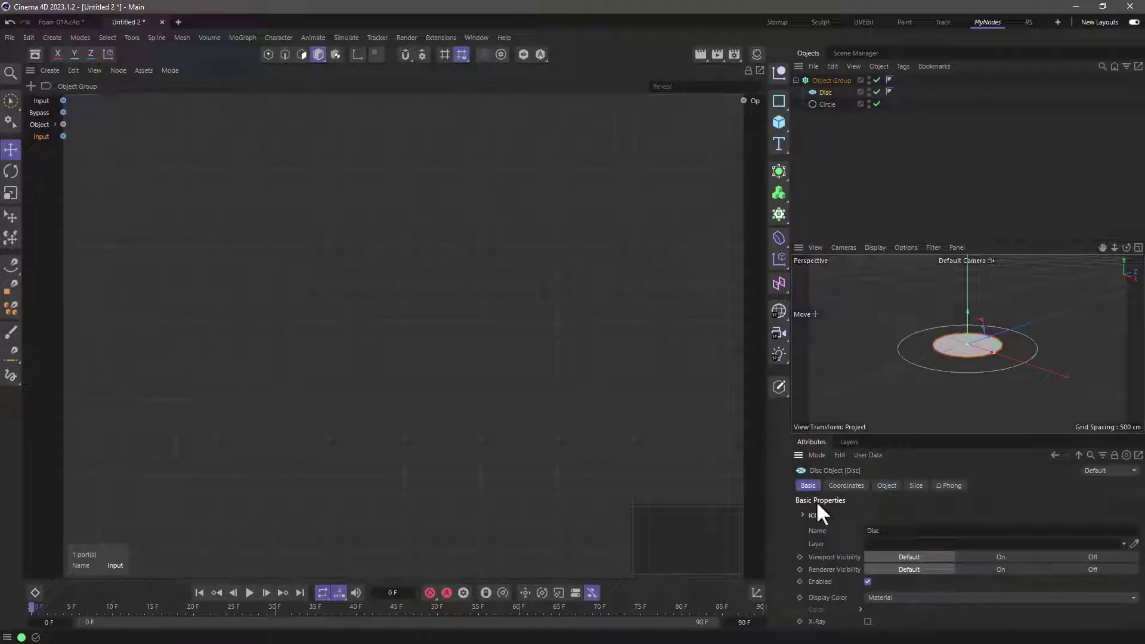
{"action": "left_click", "coordinate": [843, 485]}
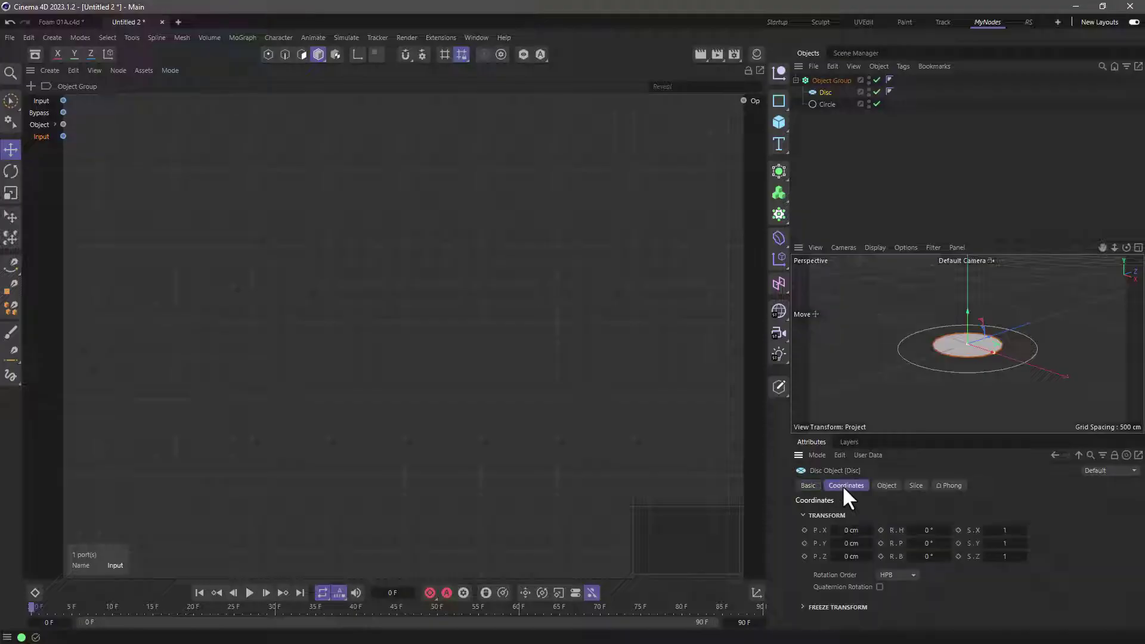
{"action": "left_click", "coordinate": [883, 485]}
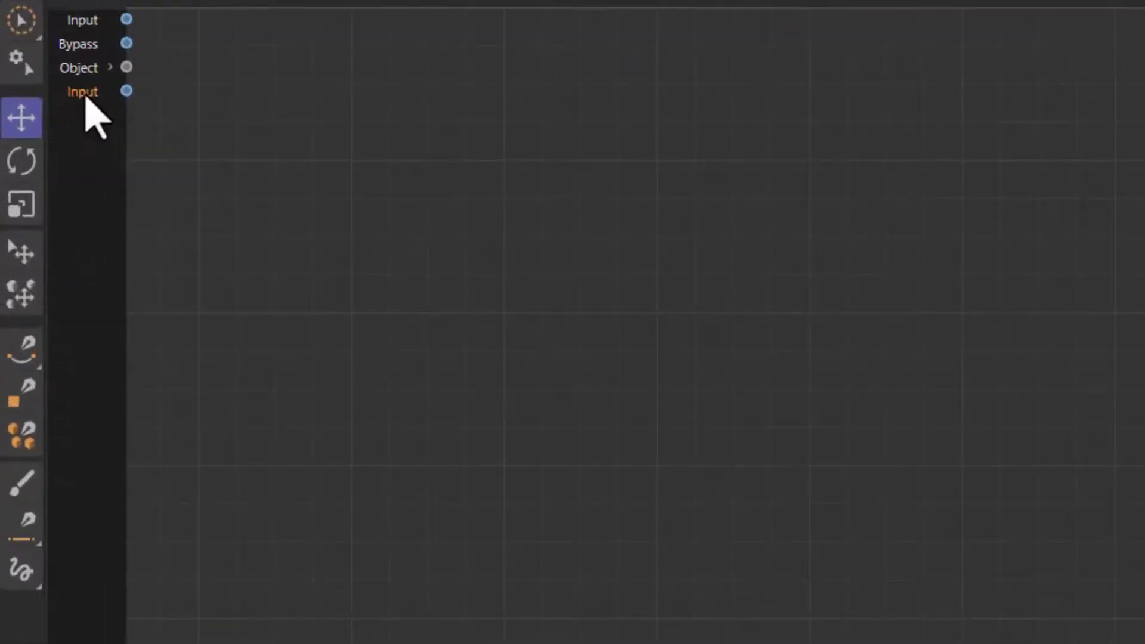
- Nest an Object Bundle Geometry port inside the Input port
{"action": "right_click", "coordinate": [44, 138]}
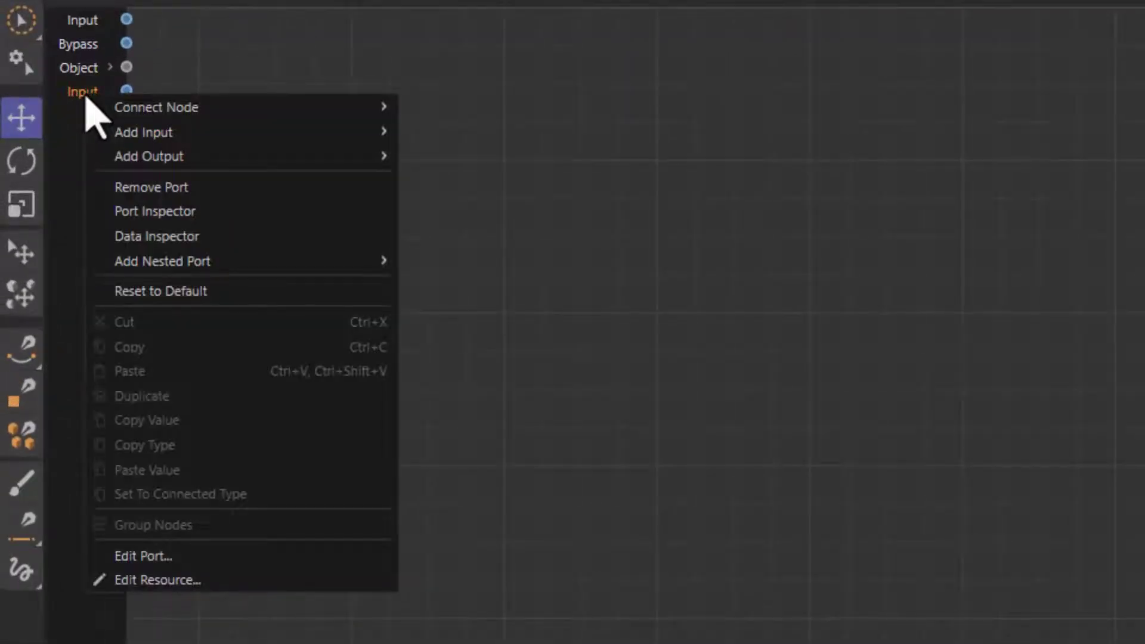
{"action": "mouse_move", "coordinate": [119, 268]}
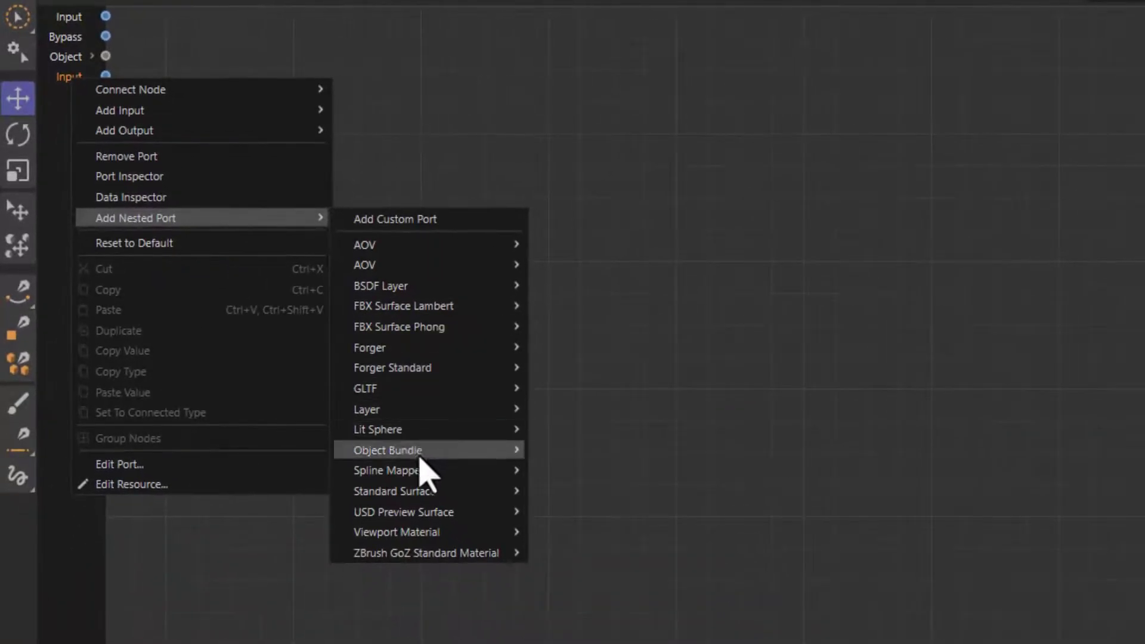
{"action": "mouse_move", "coordinate": [360, 454]}
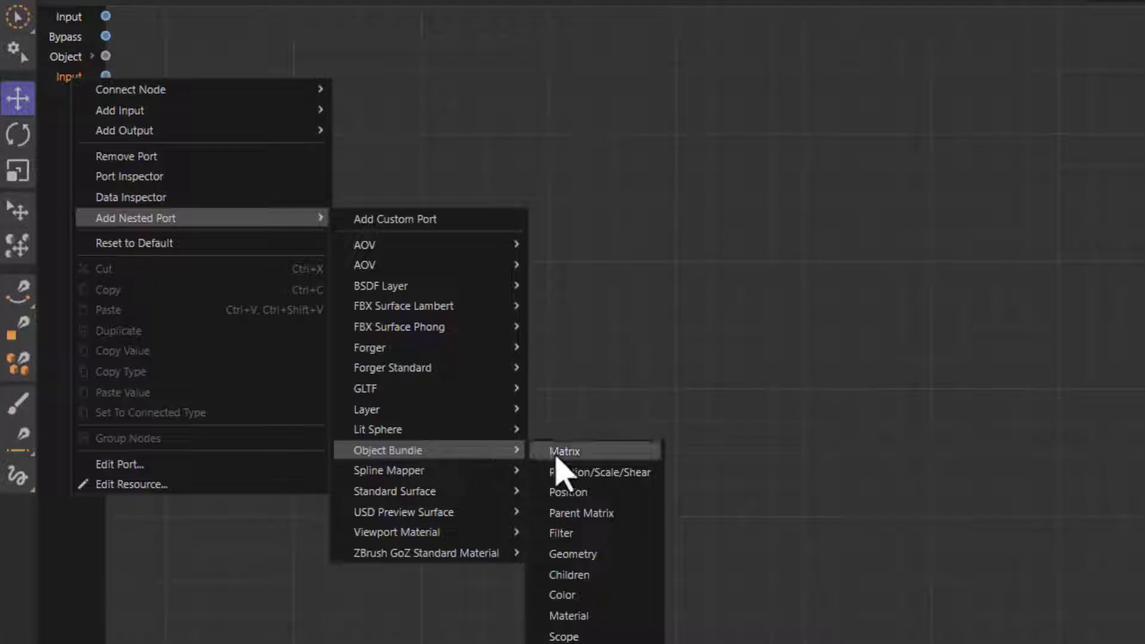
{"action": "left_click", "coordinate": [577, 560]}
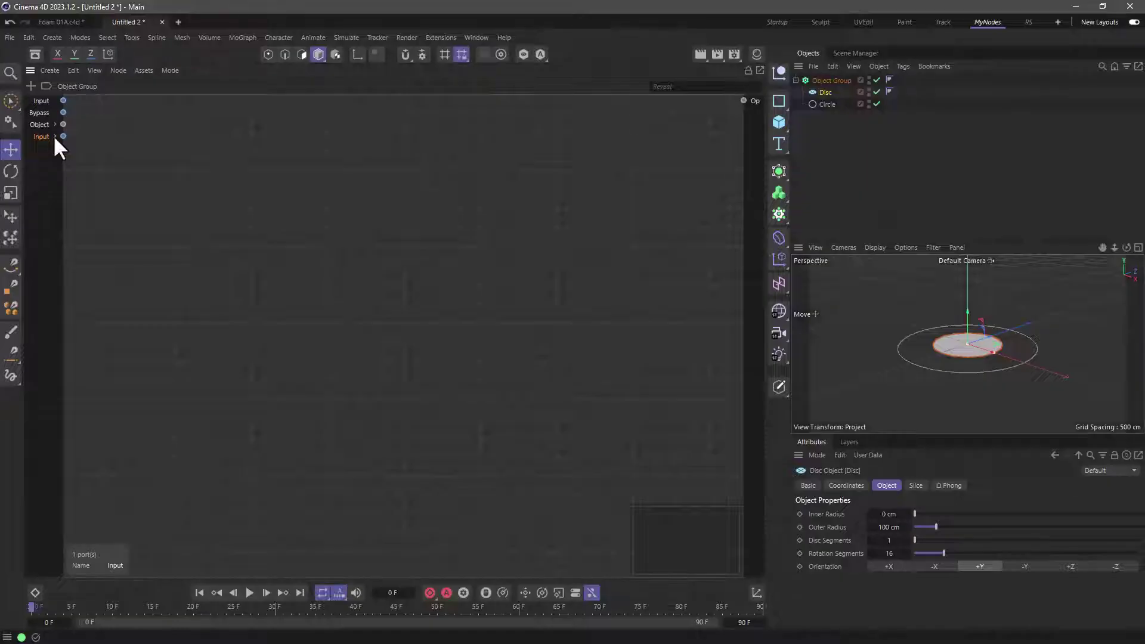
- Expand the Input port and rename it to 1
{"action": "left_click", "coordinate": [54, 137]}
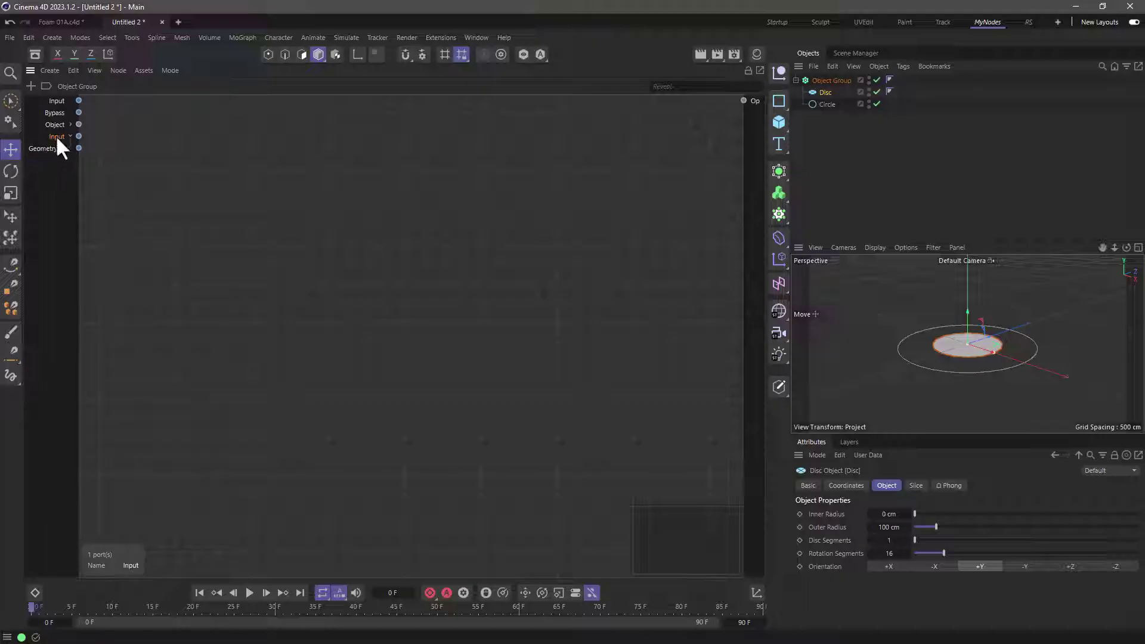
{"action": "double_click", "coordinate": [55, 137]}
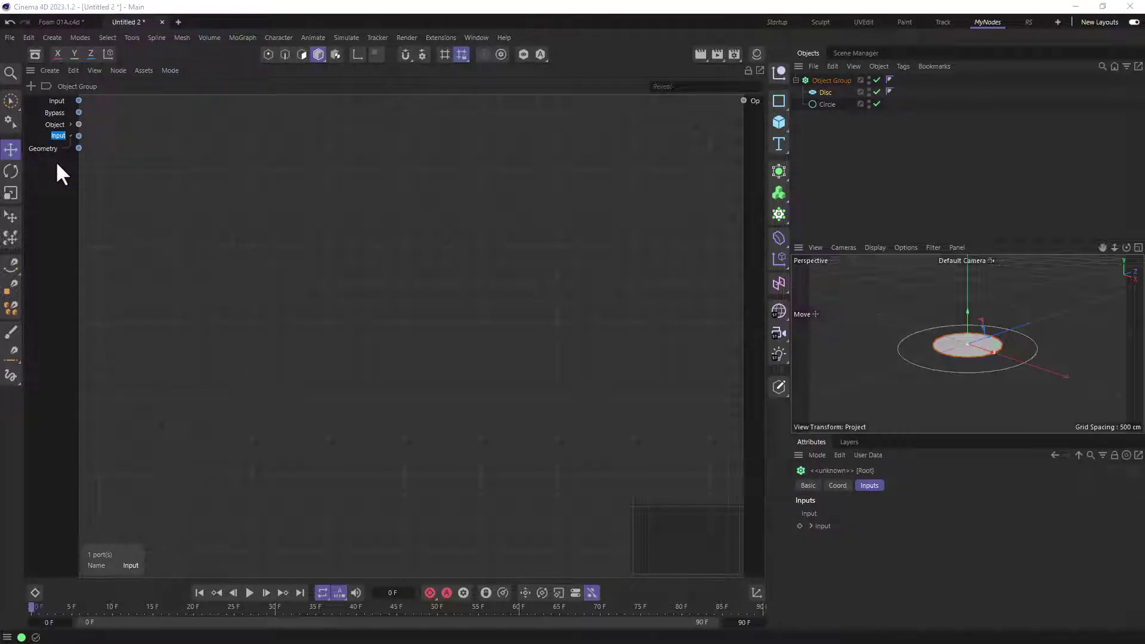
{"action": "type", "text": "1"}
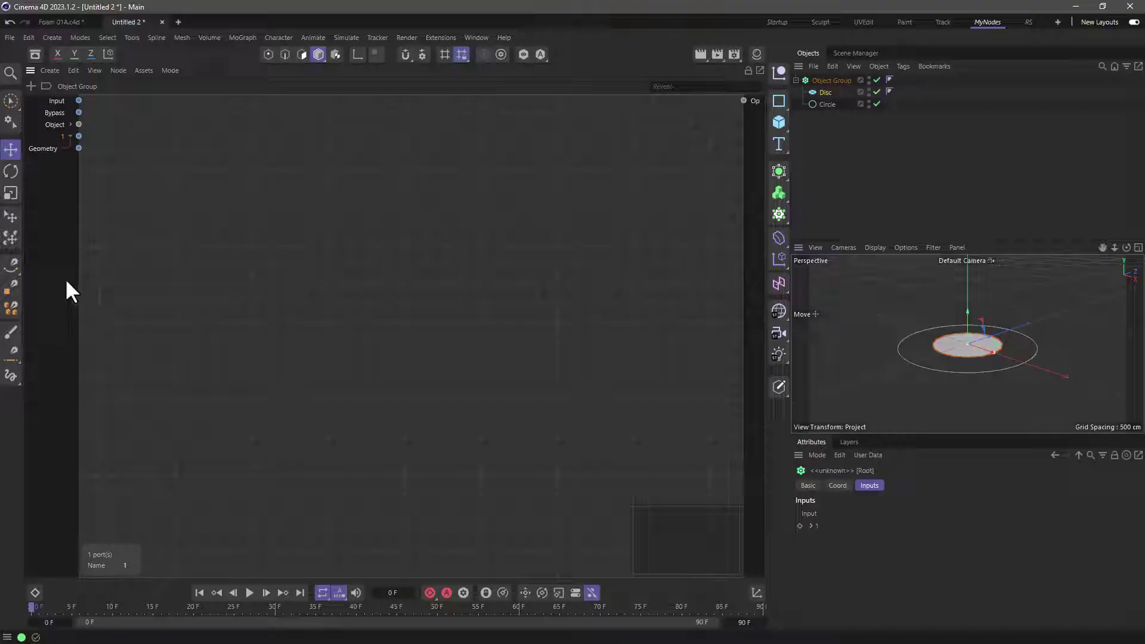
- Add another input port with Scene Port Mode object and name it 2
{"action": "right_click", "coordinate": [49, 171]}
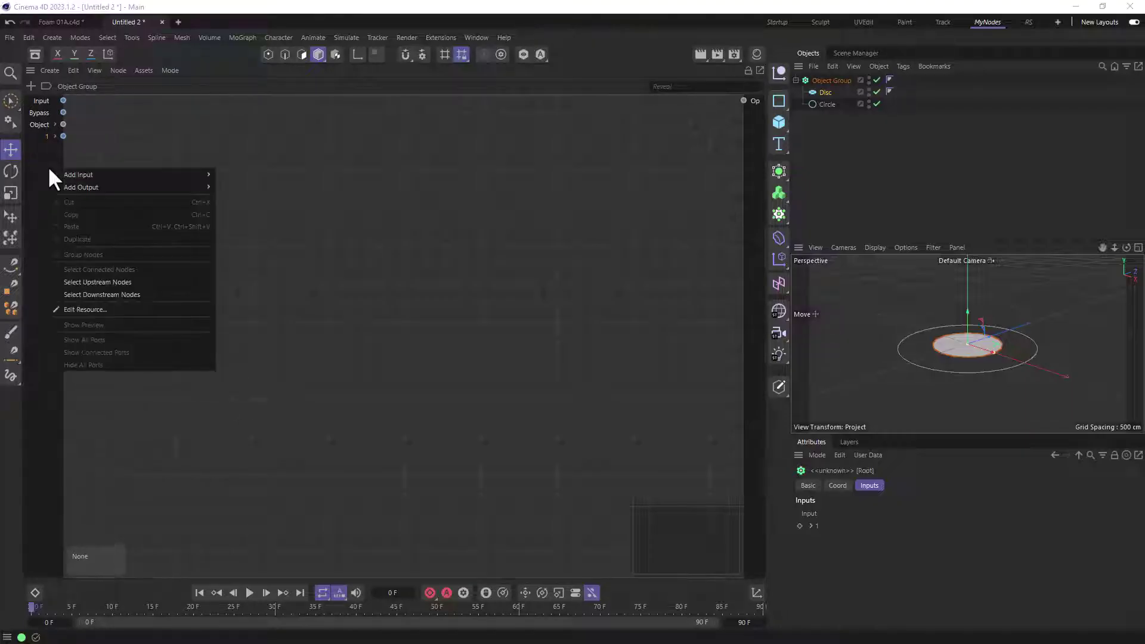
{"action": "mouse_move", "coordinate": [75, 175]}
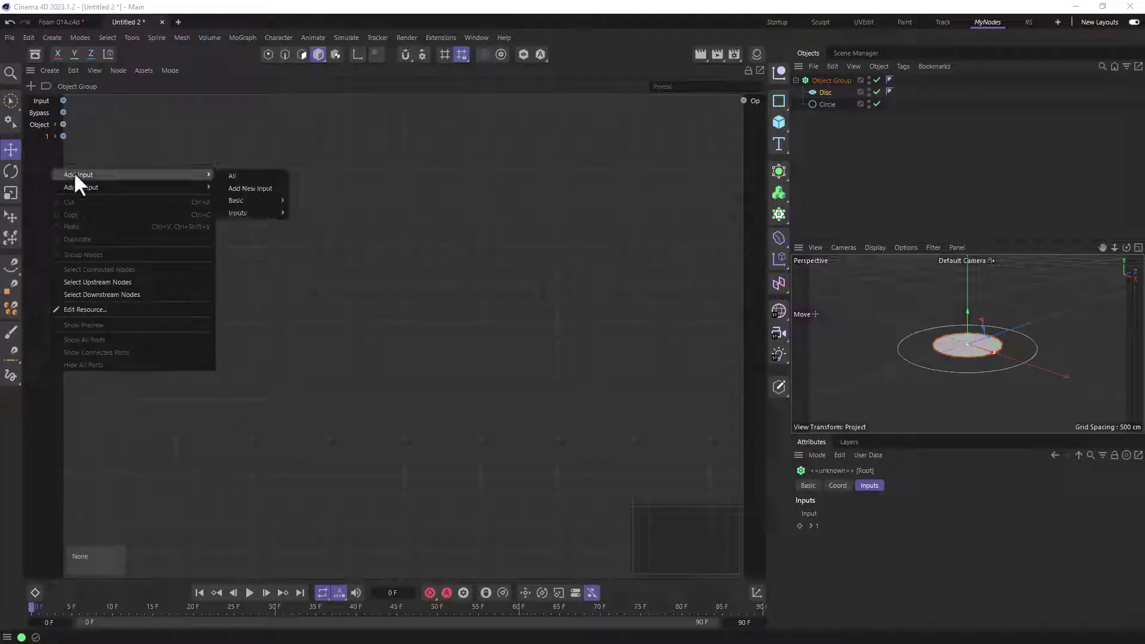
{"action": "left_click", "coordinate": [242, 189]}
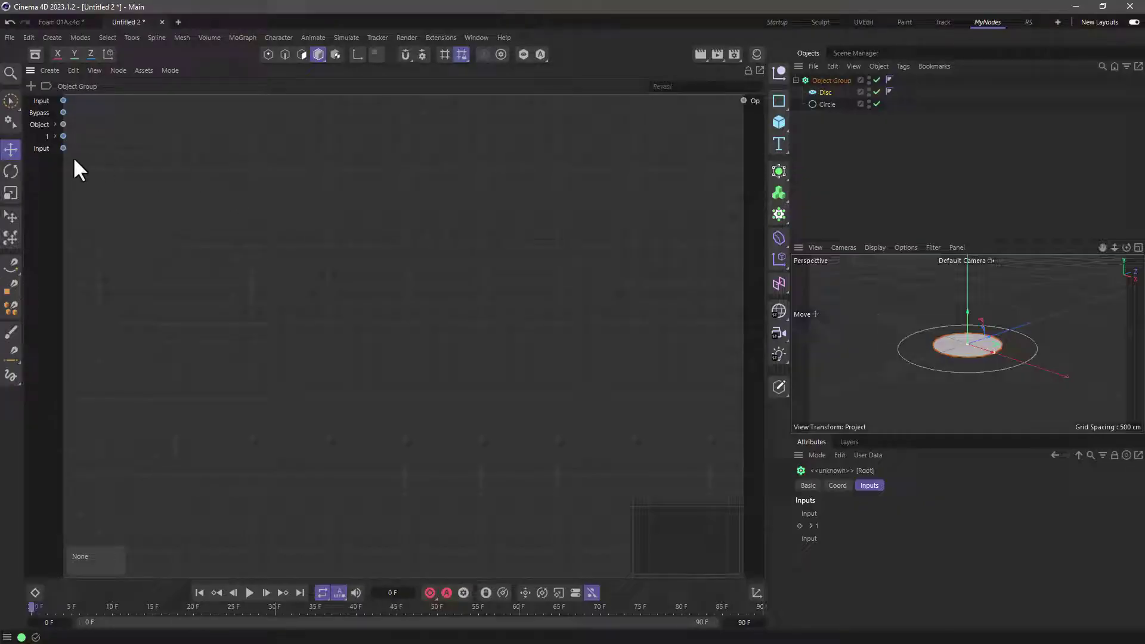
{"action": "right_click", "coordinate": [42, 148]}
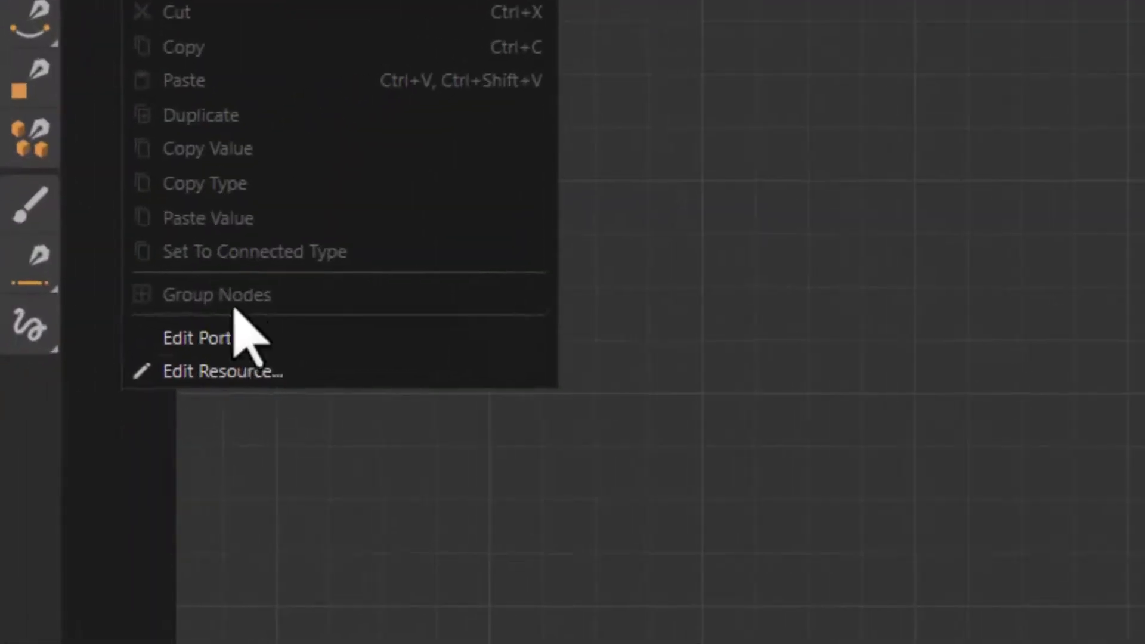
{"action": "left_click", "coordinate": [251, 338]}
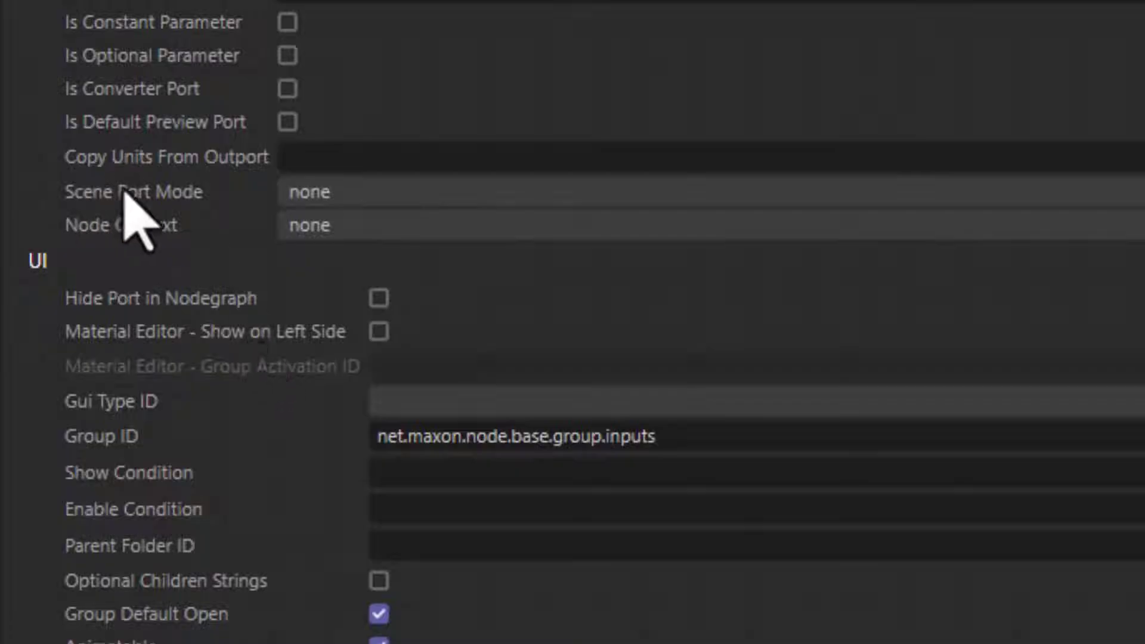
{"action": "left_click", "coordinate": [322, 192]}
{"action": "left_click", "coordinate": [357, 268]}
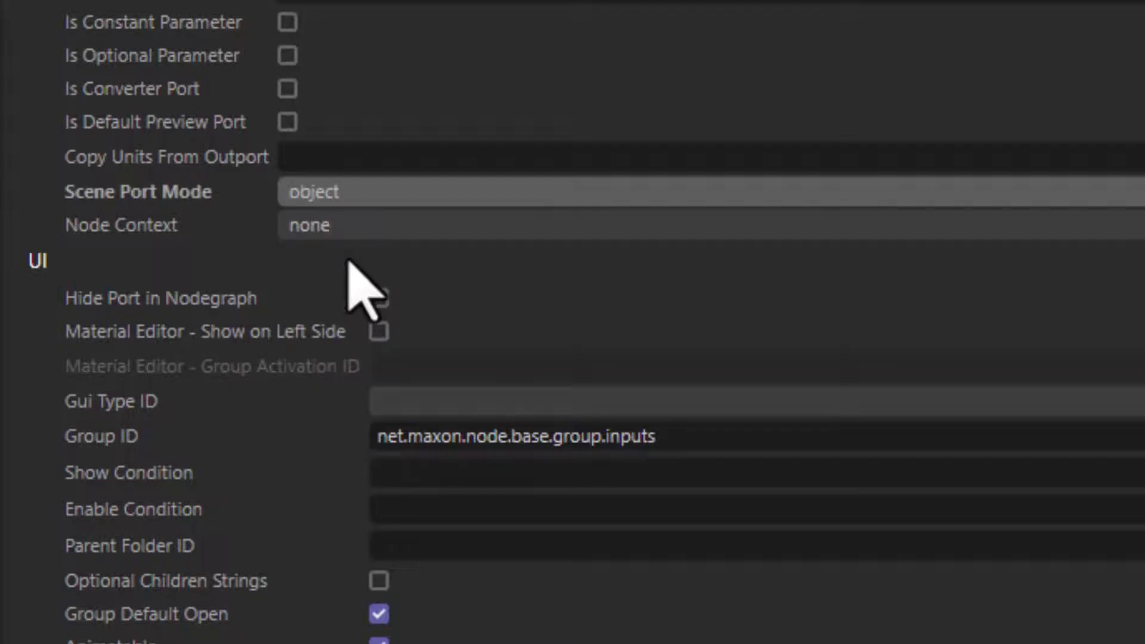
{"action": "left_click", "coordinate": [933, 12]}
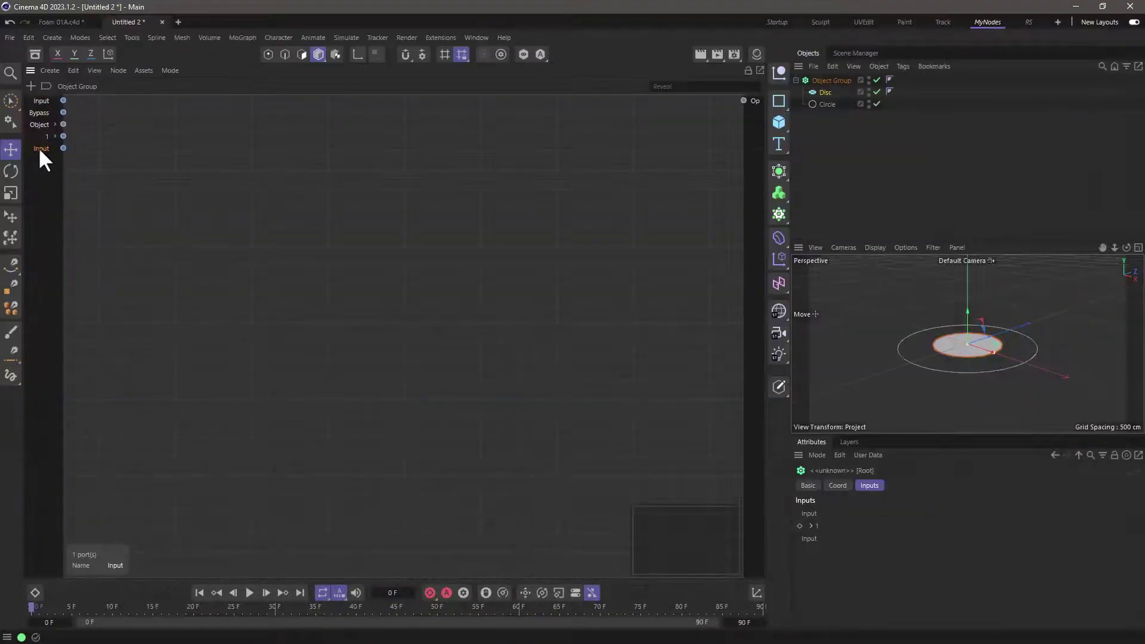
{"action": "type", "text": "2"}
{"action": "key", "text": "Return"}
- Nest an Object Bundle Geometry port inside port 2 and expand ports 1 and 2
{"action": "right_click", "coordinate": [48, 149]}
{"action": "mouse_move", "coordinate": [84, 230]}
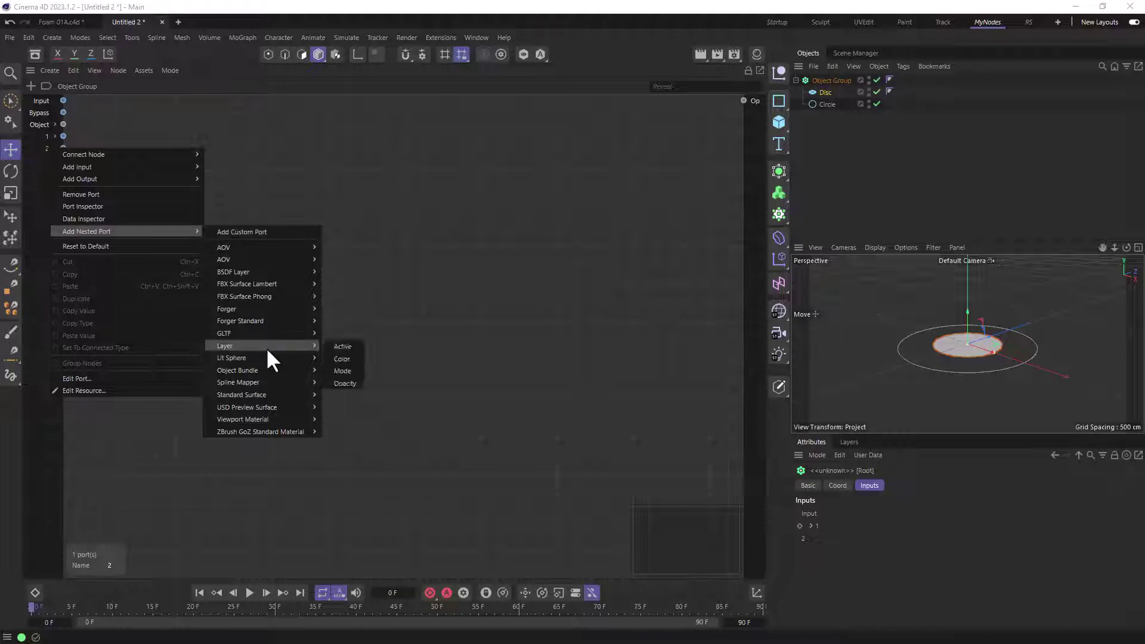
{"action": "mouse_move", "coordinate": [265, 372]}
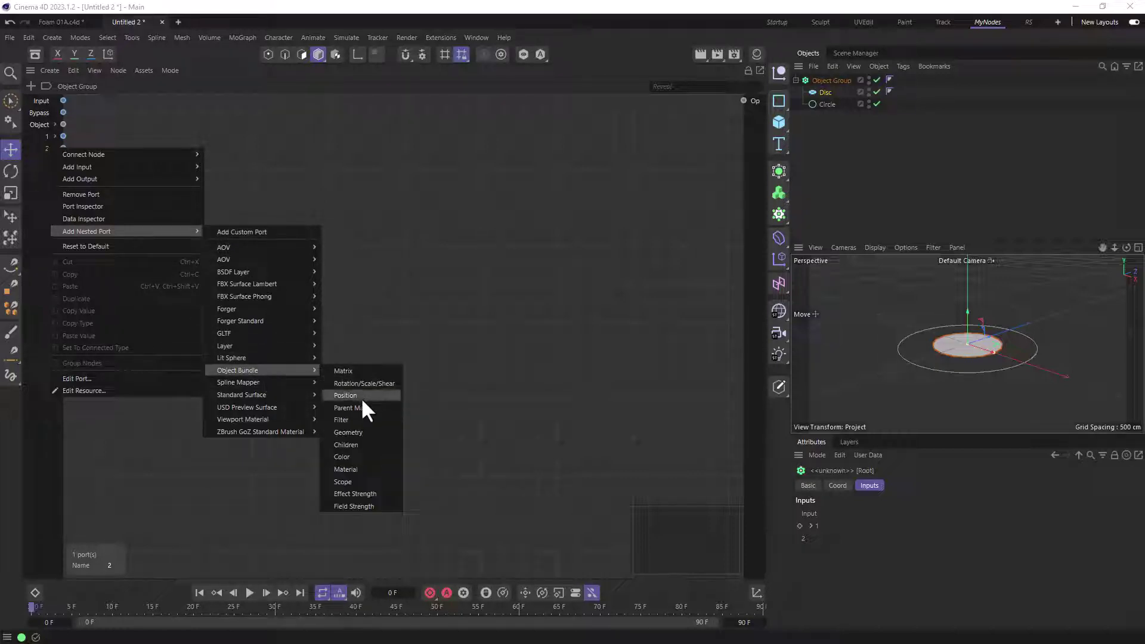
{"action": "left_click", "coordinate": [363, 433]}
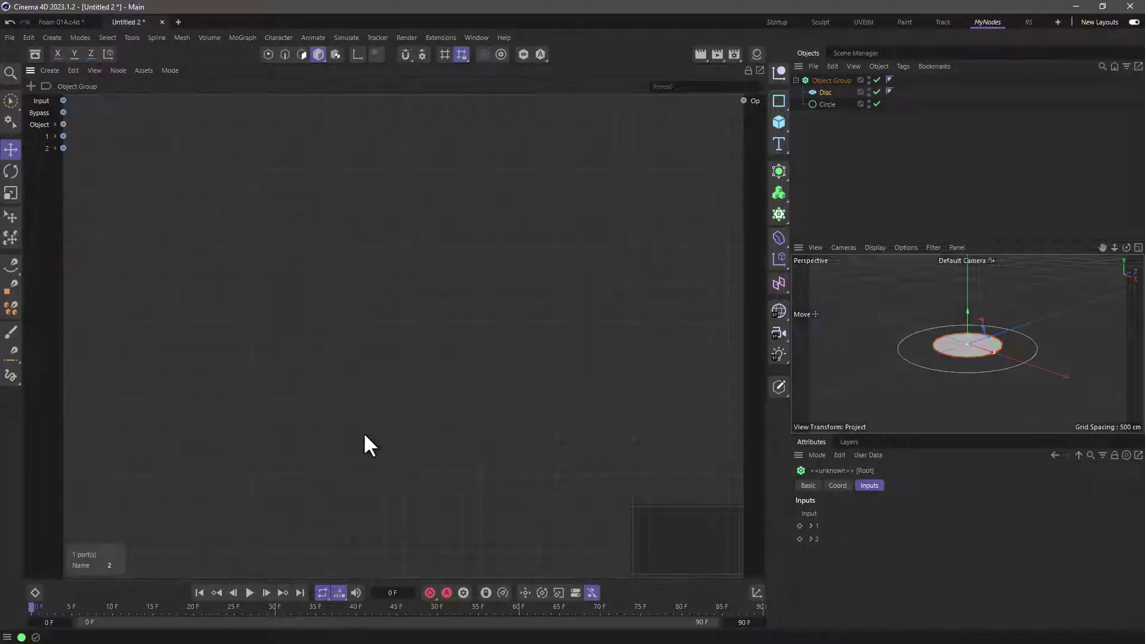
{"action": "left_click", "coordinate": [55, 148]}
{"action": "left_click", "coordinate": [70, 136]}
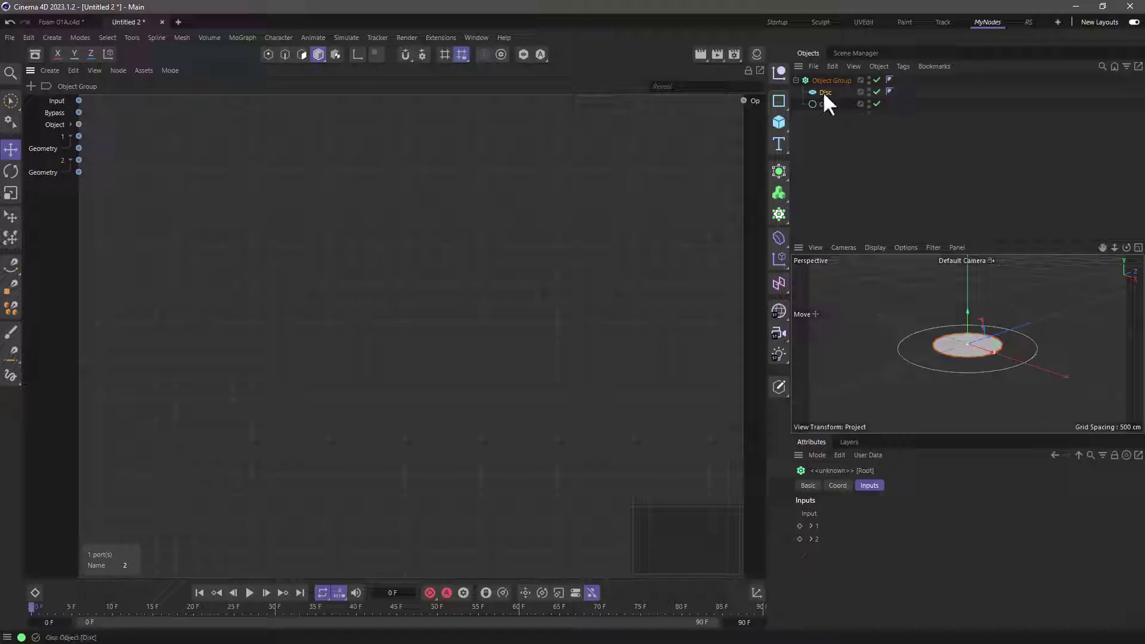
- Show the Object Group generator's basic settings and open the node asset browser in the graph
{"action": "left_click", "coordinate": [61, 136]}
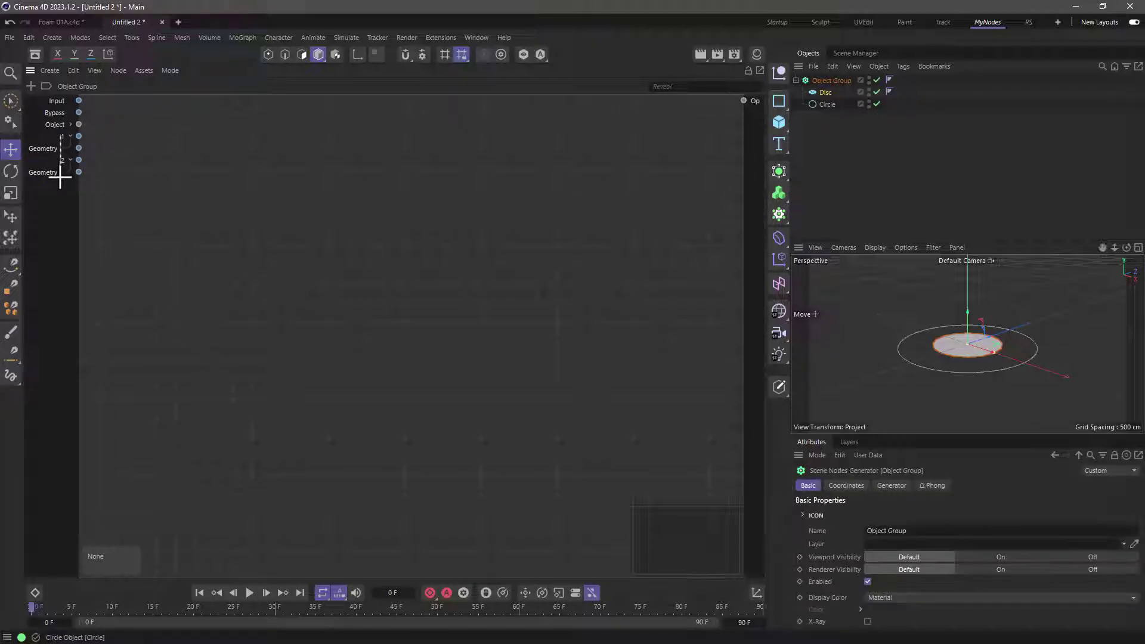
{"action": "mouse_move", "coordinate": [62, 134]}
{"action": "left_mouse_down"}
{"action": "mouse_move", "coordinate": [63, 181]}
{"action": "mouse_move", "coordinate": [62, 131]}
{"action": "left_mouse_up"}
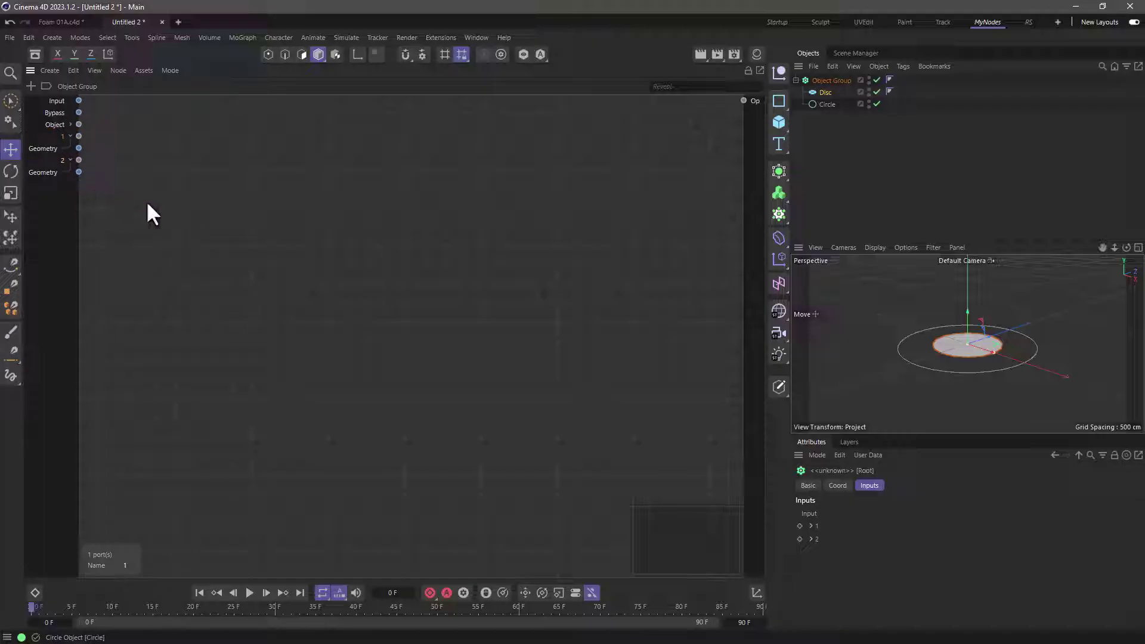
{"action": "left_click", "coordinate": [335, 216]}
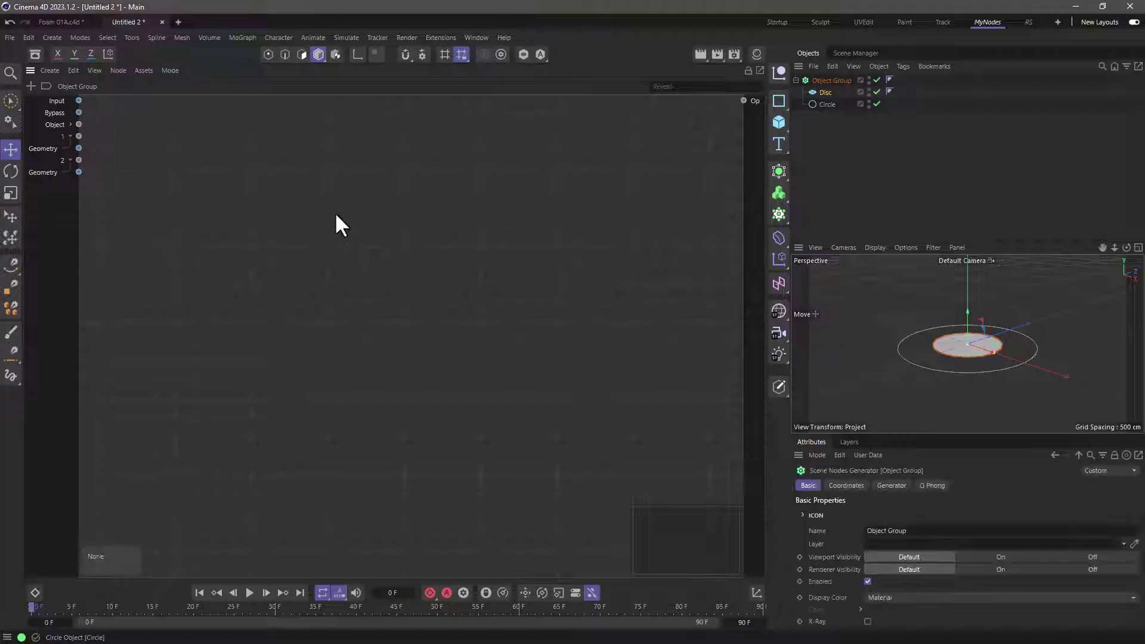
{"action": "double_click", "coordinate": [335, 216]}
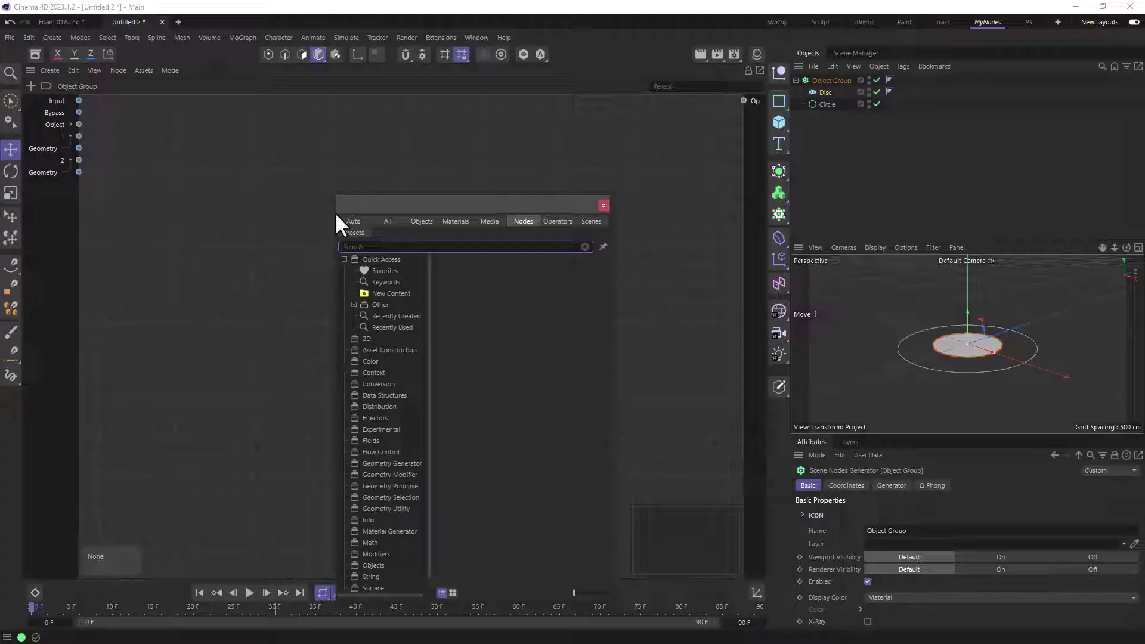
- Search 'distri' and add a Surface Scaled Blue-Noise node, placing it right of the inputs
{"action": "type", "text": "distri"}
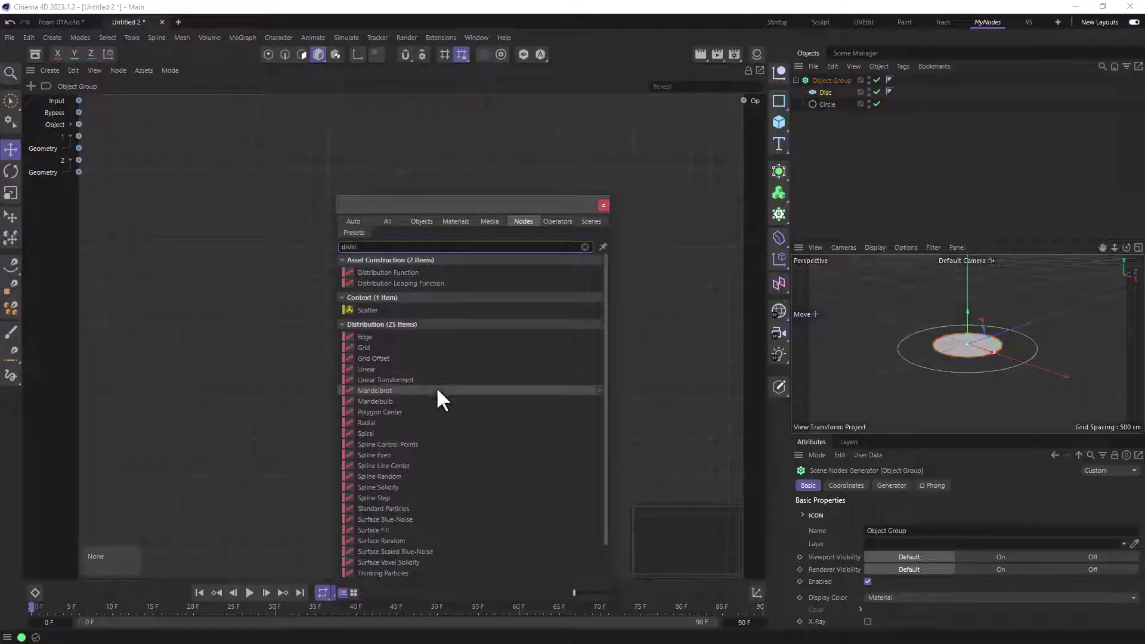
{"action": "scroll", "coordinate": [435, 387], "scroll_direction": "down", "scroll_amount": 2}
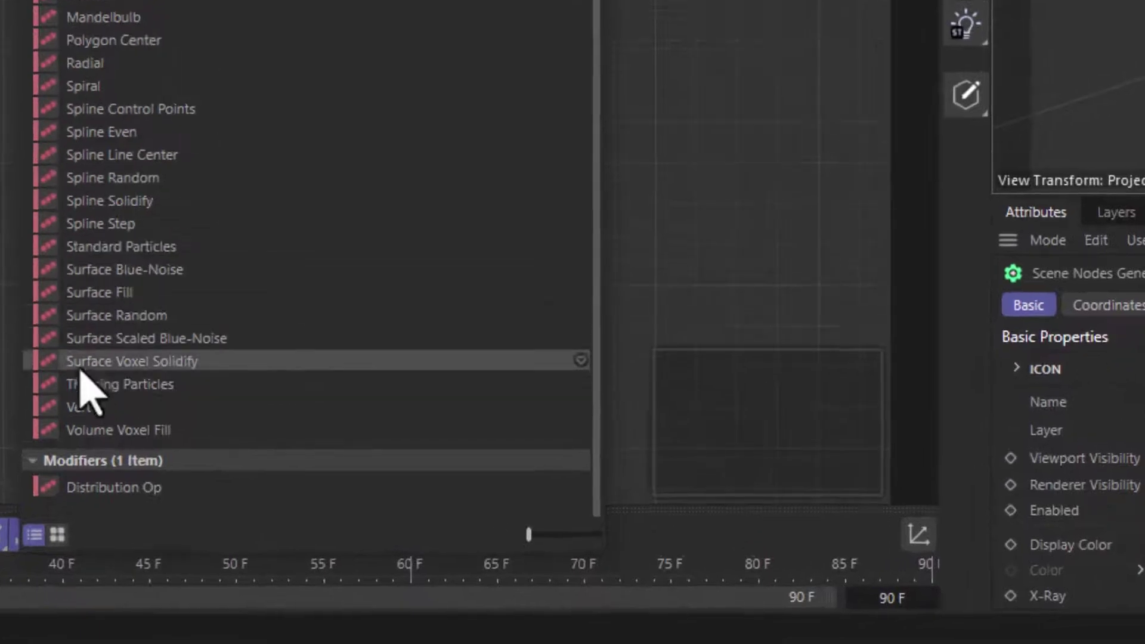
{"action": "double_click", "coordinate": [183, 338]}
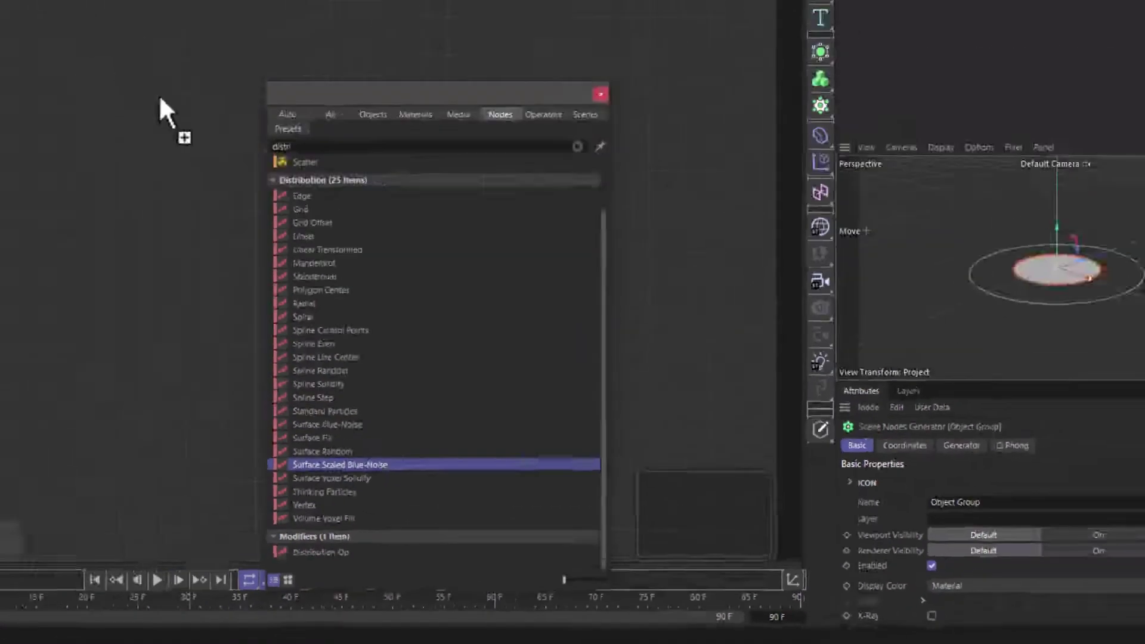
{"action": "left_click_drag", "start_coordinate": [253, 206], "coordinate": [321, 200]}
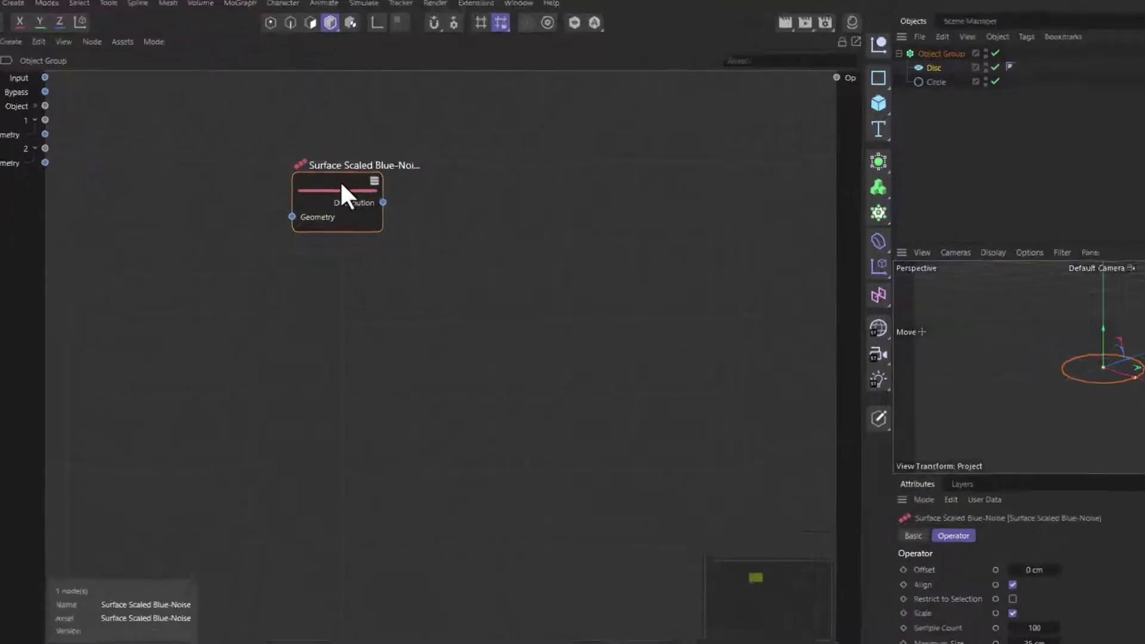
- Toggle the blue-noise node to a Distribution Op and expand its Parameters to reveal Geometry
{"action": "right_click", "coordinate": [328, 189]}
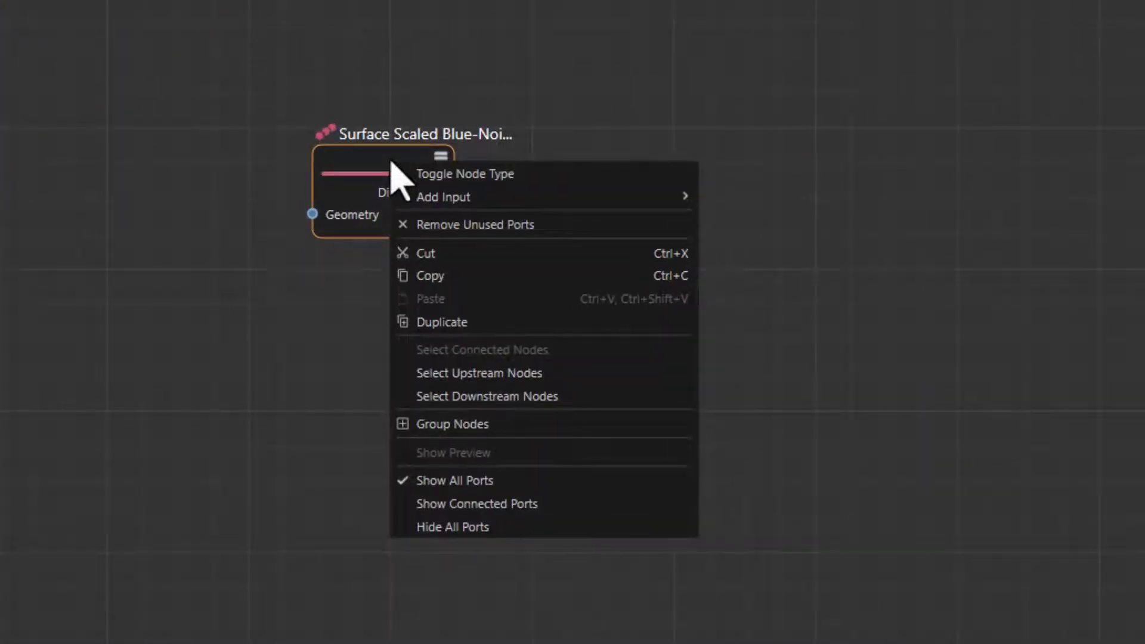
{"action": "left_click", "coordinate": [477, 179]}
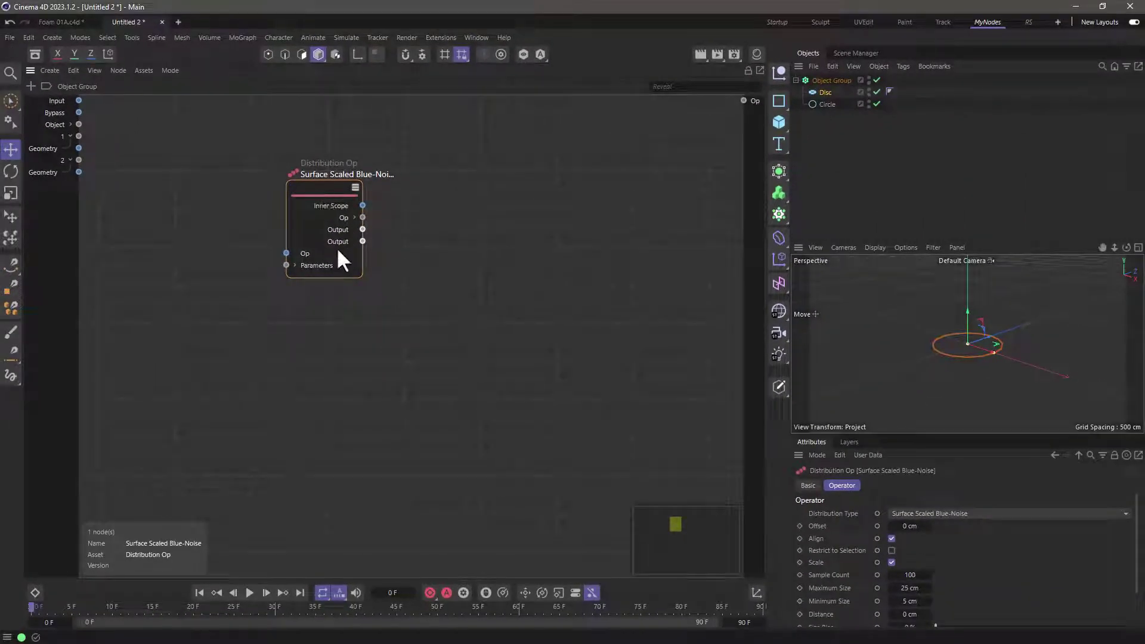
{"action": "left_click", "coordinate": [295, 265]}
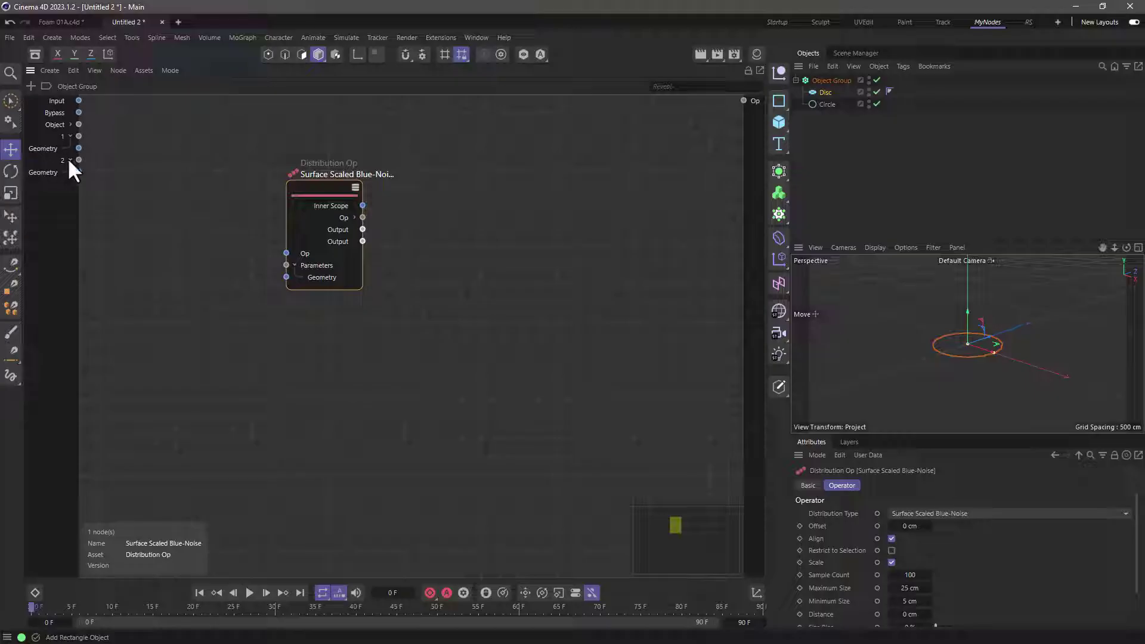
- Wire input 2 into the Distribution Op's Op input and Geometry into its Geometry input
{"action": "left_click_drag", "start_coordinate": [78, 159], "coordinate": [286, 253]}
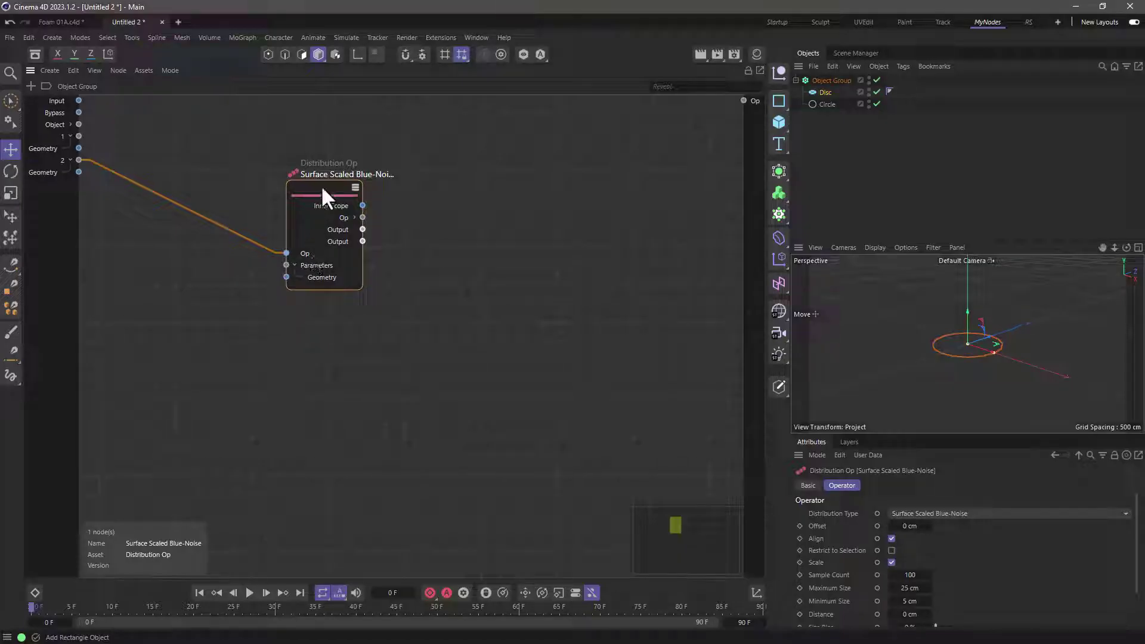
{"action": "left_click_drag", "start_coordinate": [322, 189], "coordinate": [310, 191]}
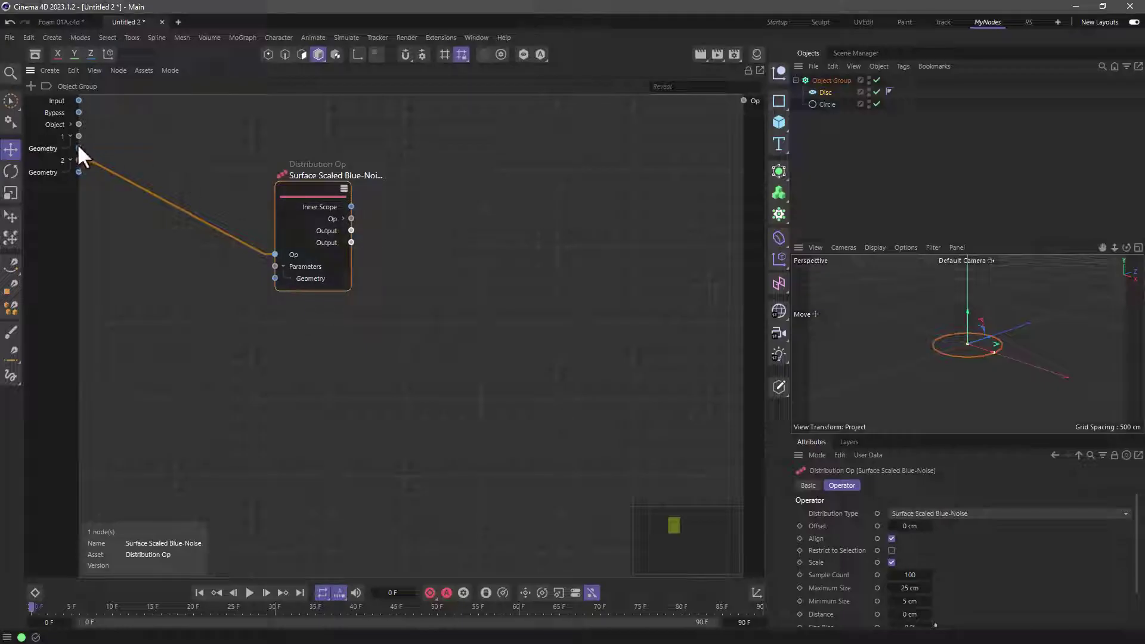
{"action": "left_click_drag", "start_coordinate": [79, 149], "coordinate": [275, 277]}
- Connect the Distribution Op's Op output to the Object Group's Op output and tidy the graph
{"action": "left_click_drag", "start_coordinate": [352, 218], "coordinate": [742, 100]}
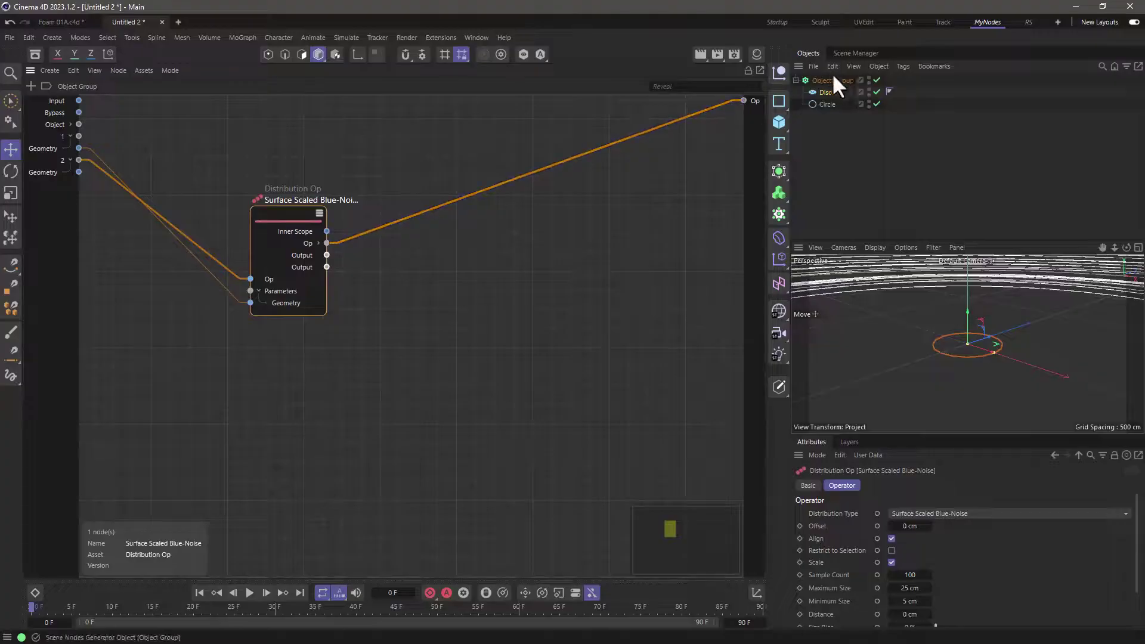
{"action": "scroll", "coordinate": [1028, 343], "scroll_direction": "down", "scroll_amount": 3}
{"action": "left_click_drag", "start_coordinate": [1034, 357], "coordinate": [921, 357], "text": "alt"}
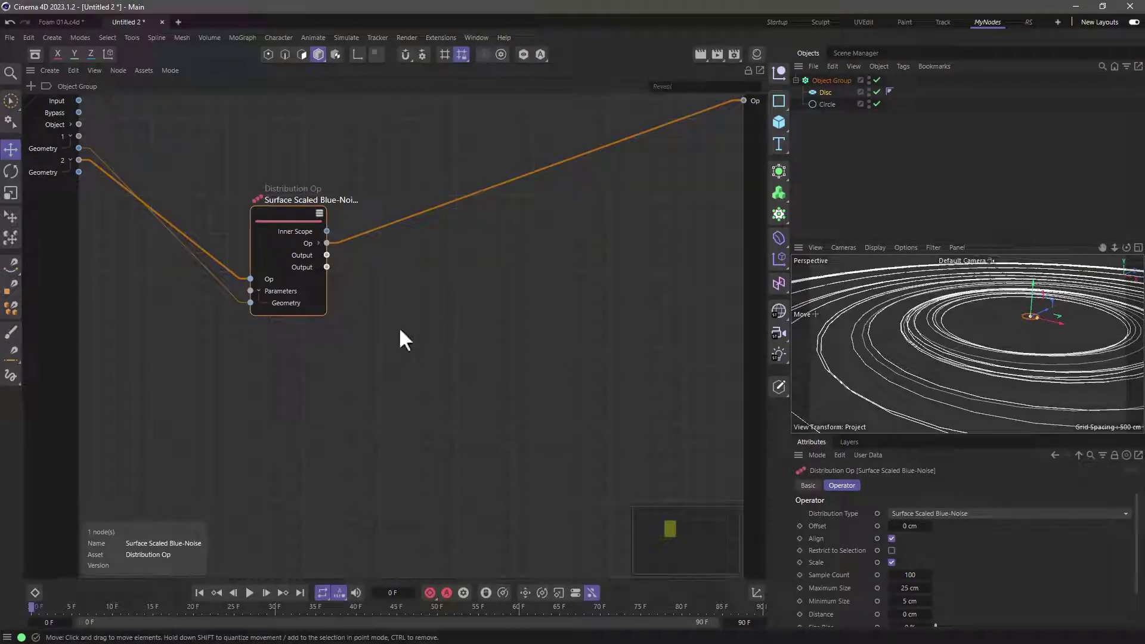
{"action": "left_click_drag", "start_coordinate": [275, 212], "coordinate": [290, 206]}
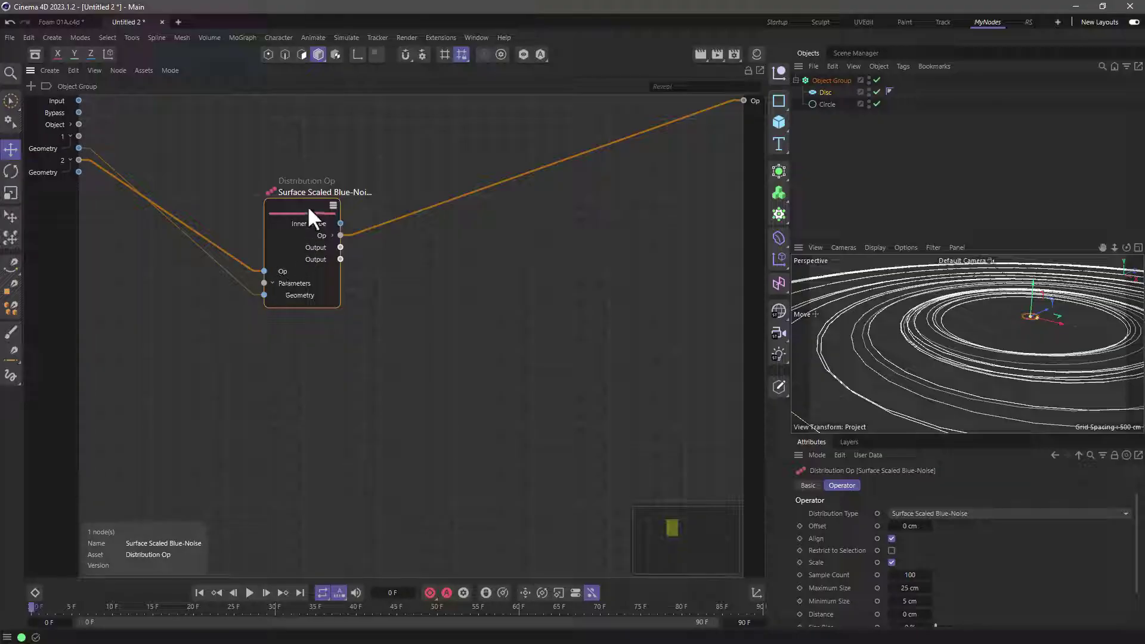
{"action": "mouse_move", "coordinate": [307, 205]}
{"action": "left_mouse_down"}
{"action": "mouse_move", "coordinate": [298, 193]}
{"action": "mouse_move", "coordinate": [321, 176]}
{"action": "mouse_move", "coordinate": [314, 188]}
{"action": "left_mouse_up"}
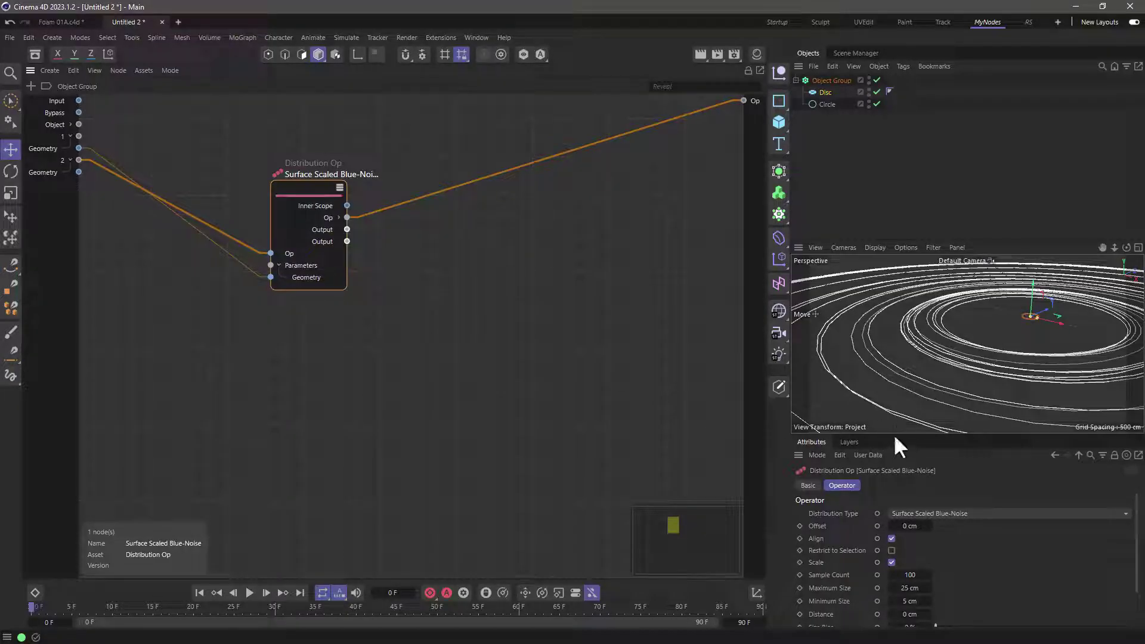
{"action": "left_click_drag", "start_coordinate": [894, 434], "coordinate": [898, 367]}
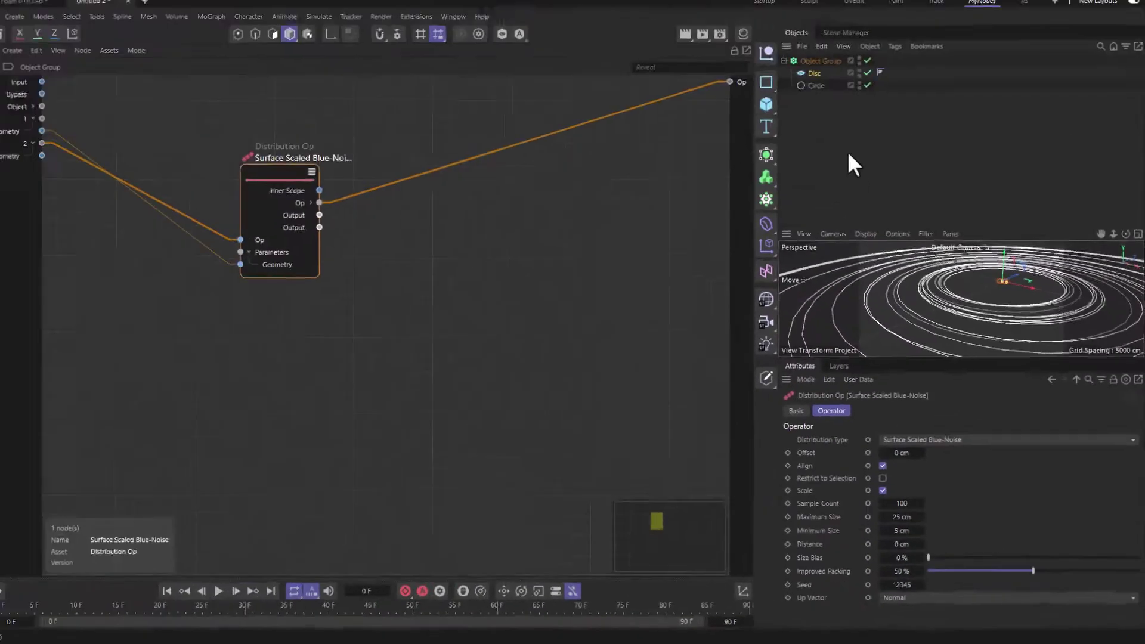
- Set the Circle object's radius to 1 cm
{"action": "left_click", "coordinate": [821, 104]}
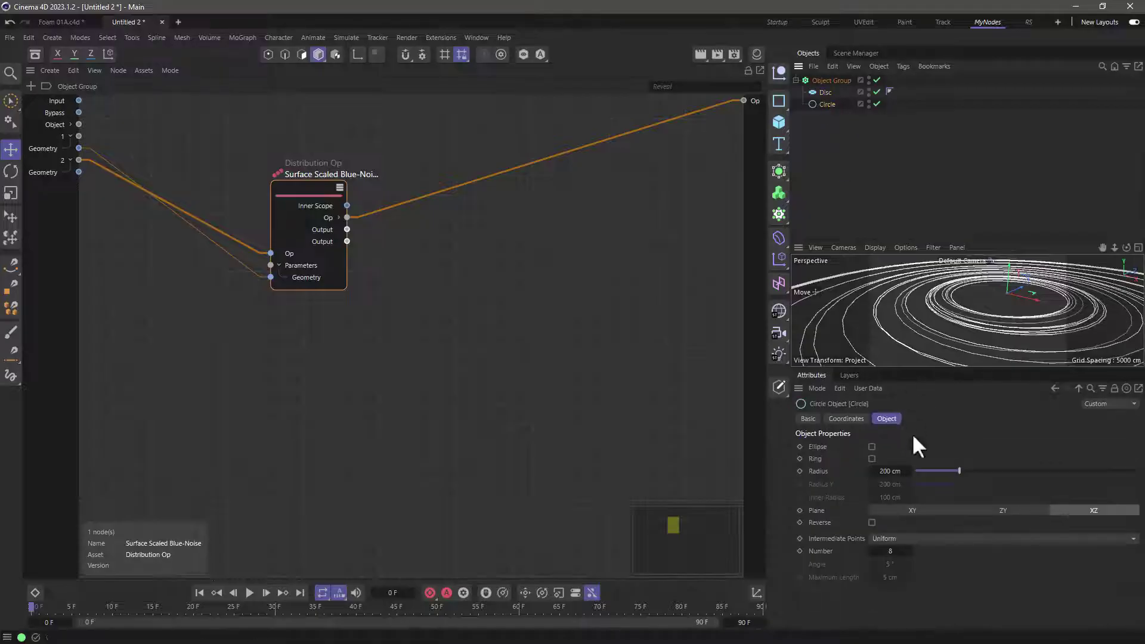
{"action": "left_click", "coordinate": [888, 471]}
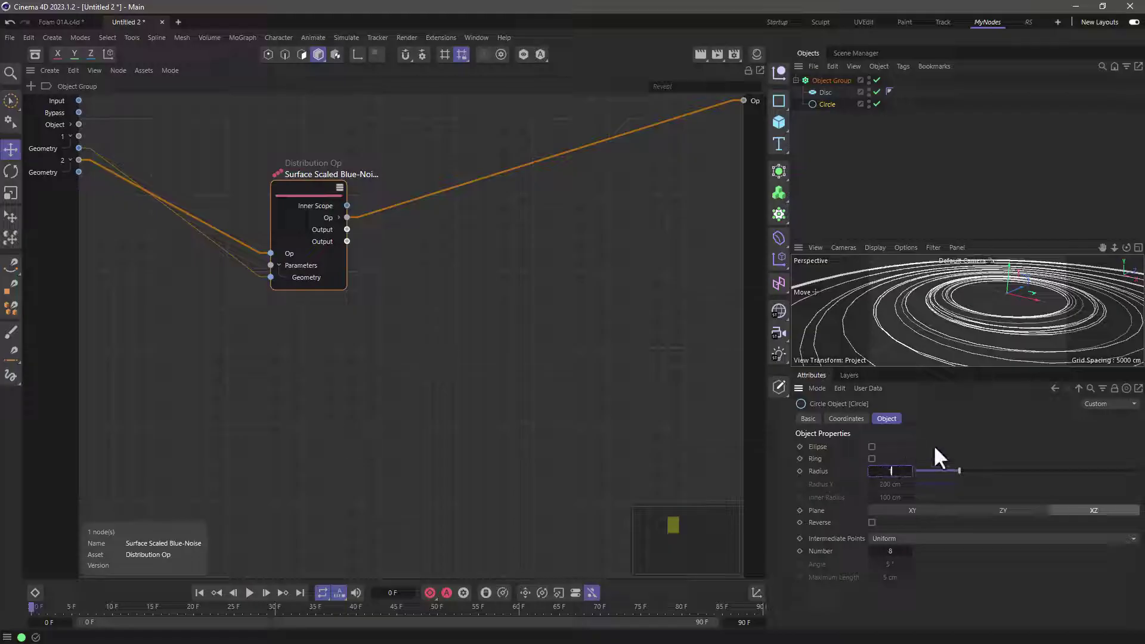
{"action": "type", "text": "1"}
{"action": "key", "text": "Return"}
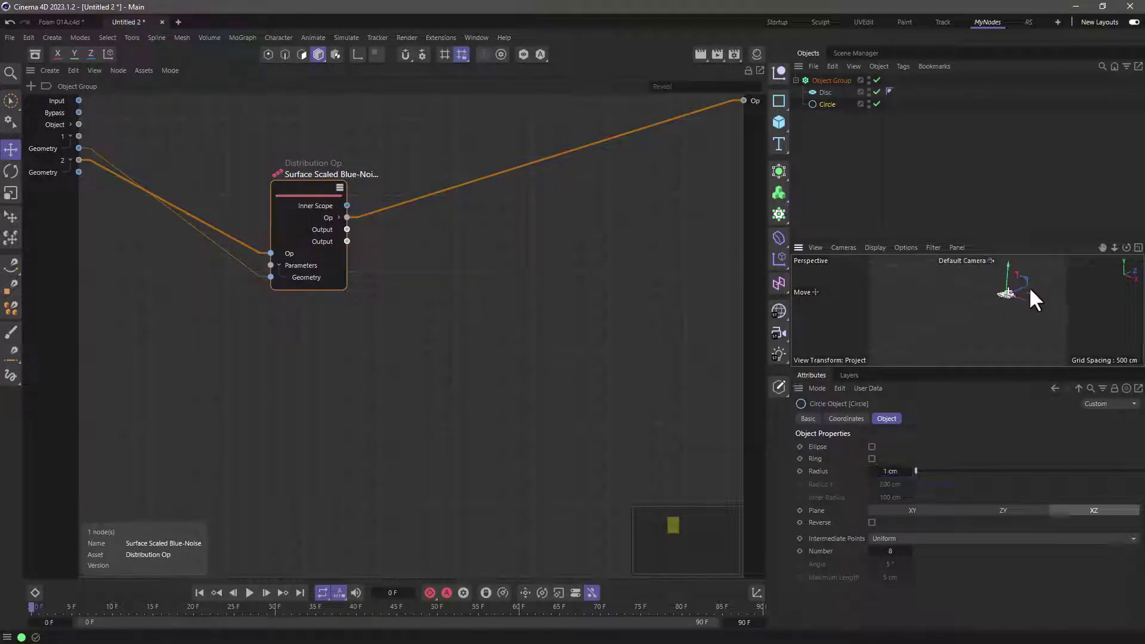
- Enlarge the 3D view and select the Distribution Op node to show its settings
{"action": "scroll", "coordinate": [1050, 286], "scroll_direction": "up", "scroll_amount": 8}
{"action": "scroll", "coordinate": [1011, 266], "scroll_direction": "up", "scroll_amount": 5}
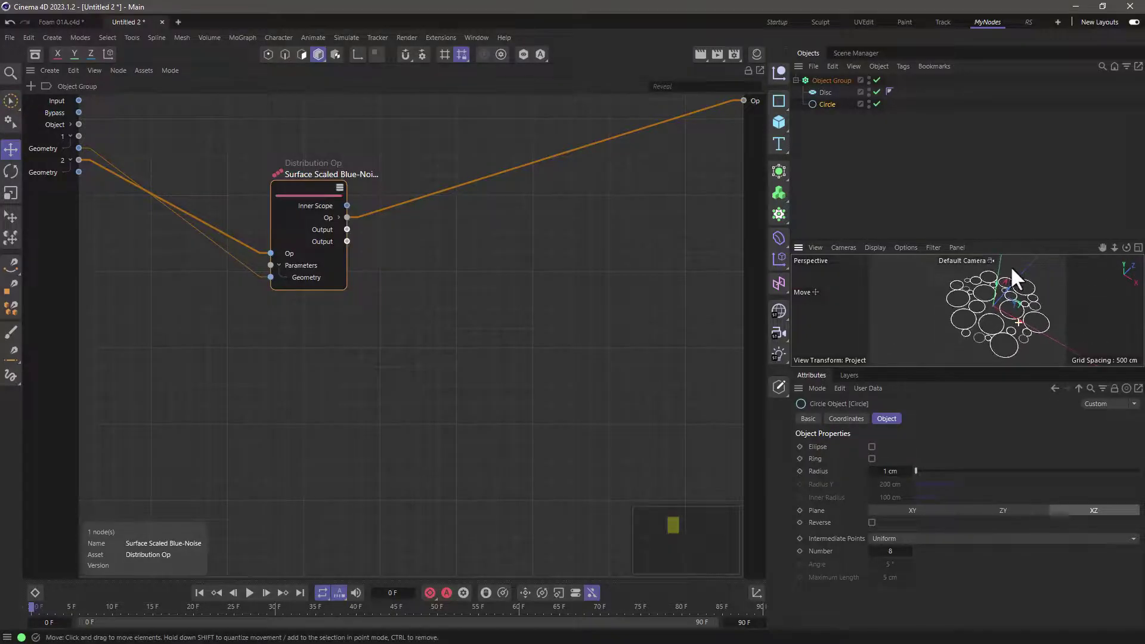
{"action": "left_click_drag", "start_coordinate": [992, 242], "coordinate": [987, 154]}
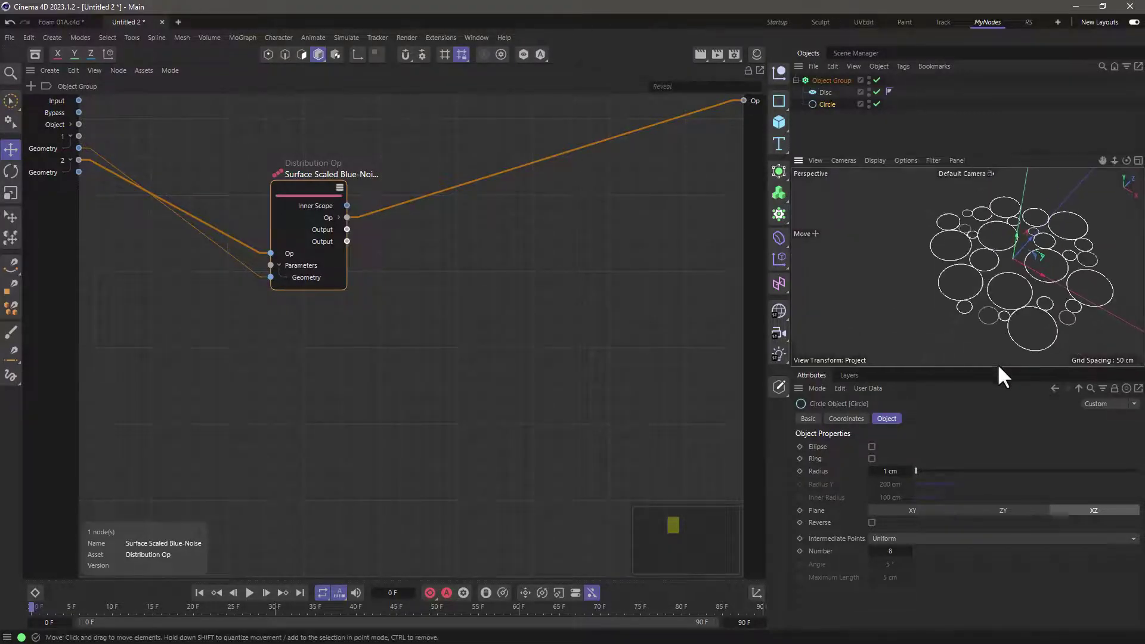
{"action": "left_click_drag", "start_coordinate": [997, 365], "coordinate": [993, 421]}
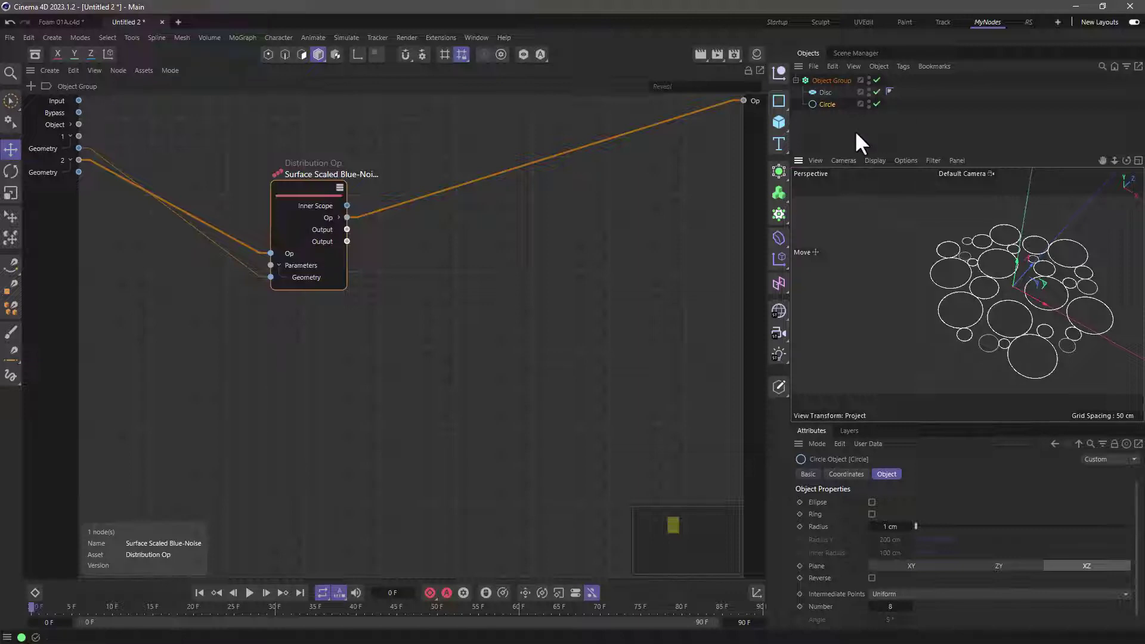
{"action": "left_click", "coordinate": [314, 193]}
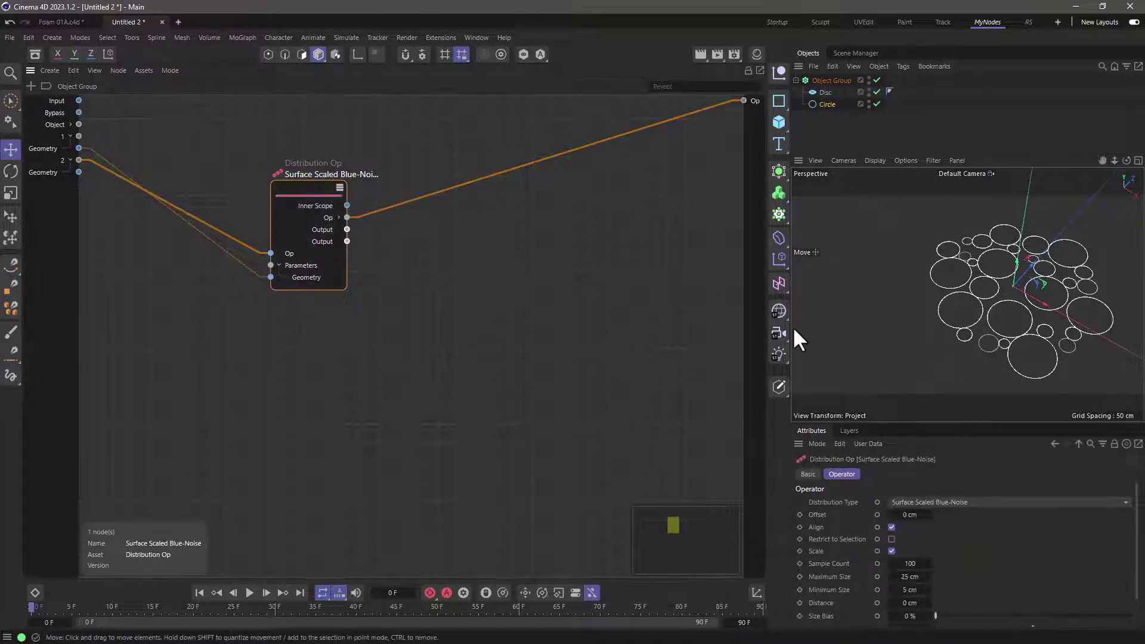
{"action": "left_click_drag", "start_coordinate": [790, 327], "coordinate": [604, 328]}
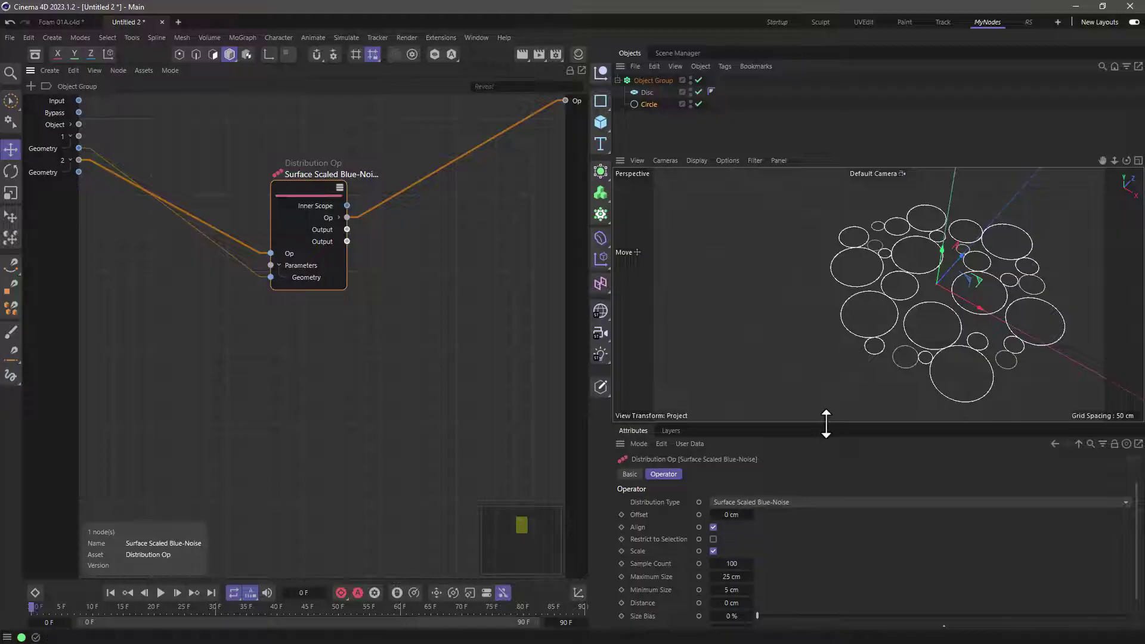
- Give the Distribution Op Minimum Size 0 cm, Maximum Size 40 cm and Sample Count 3000
{"action": "left_click_drag", "start_coordinate": [824, 421], "coordinate": [825, 398]}
{"action": "left_click_drag", "start_coordinate": [752, 149], "coordinate": [750, 117]}
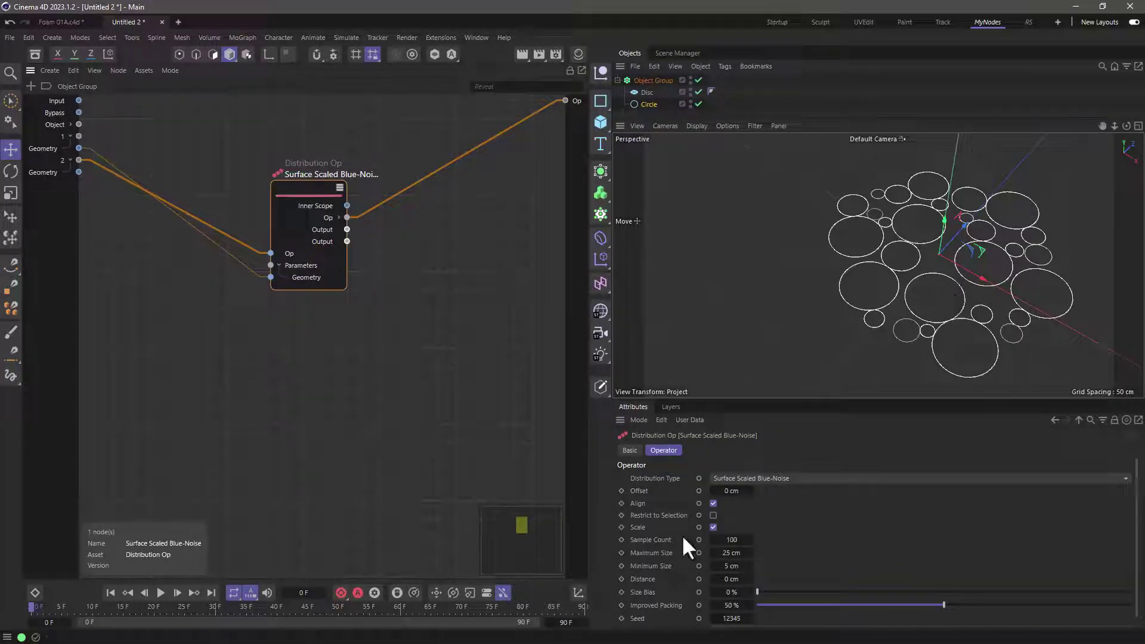
{"action": "left_click", "coordinate": [743, 567]}
{"action": "type", "text": "0"}
{"action": "key", "text": "Return"}
{"action": "left_click", "coordinate": [741, 555]}
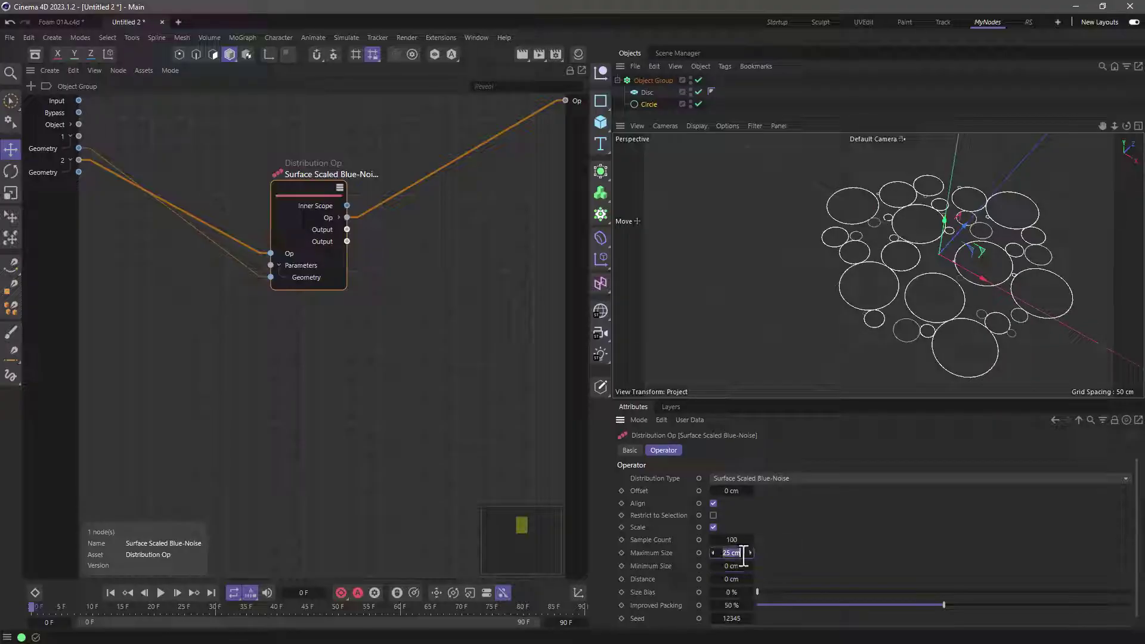
{"action": "type", "text": "40"}
{"action": "key", "text": "Return"}
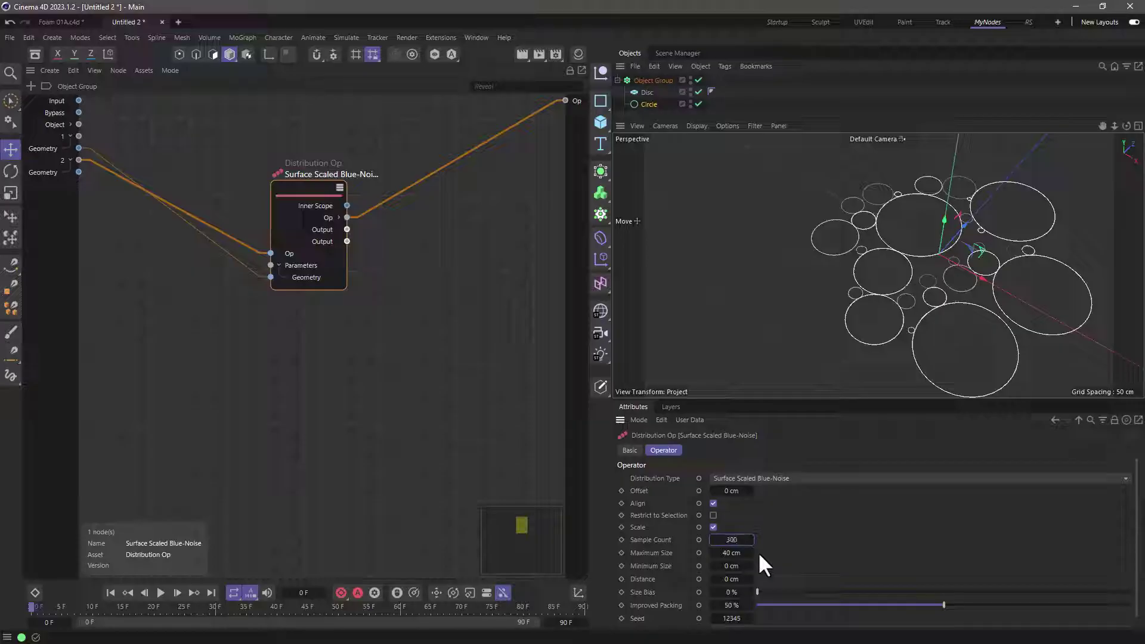
{"action": "key", "text": "Return"}
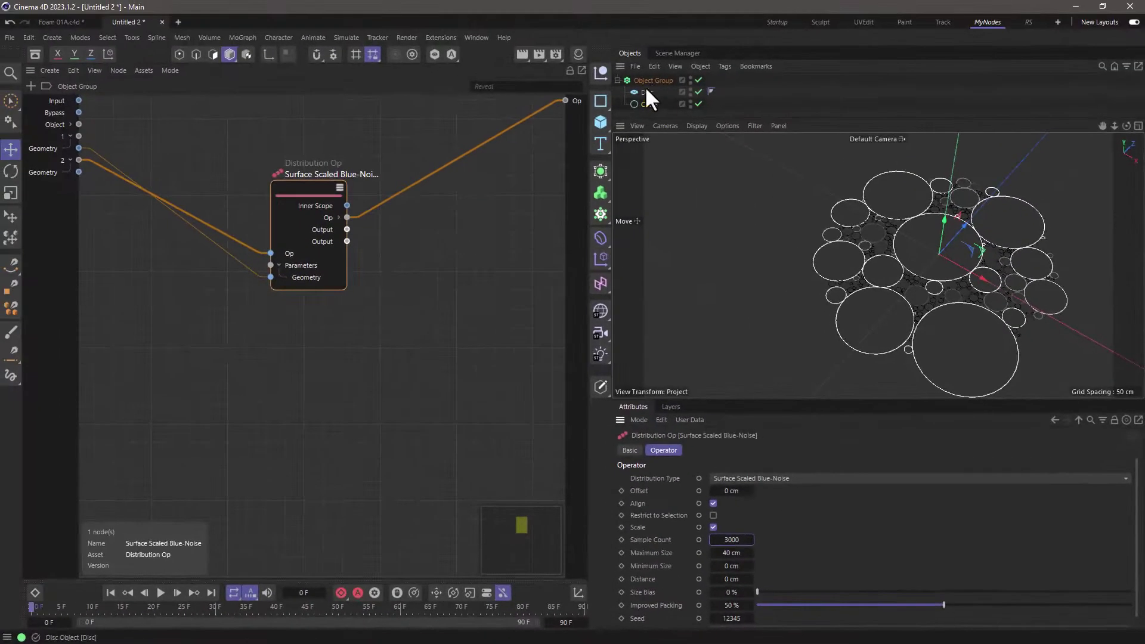
- Lower Improved Packing to 0% and drag the Disc's outer radius out to about 98 cm
{"action": "left_click", "coordinate": [646, 92]}
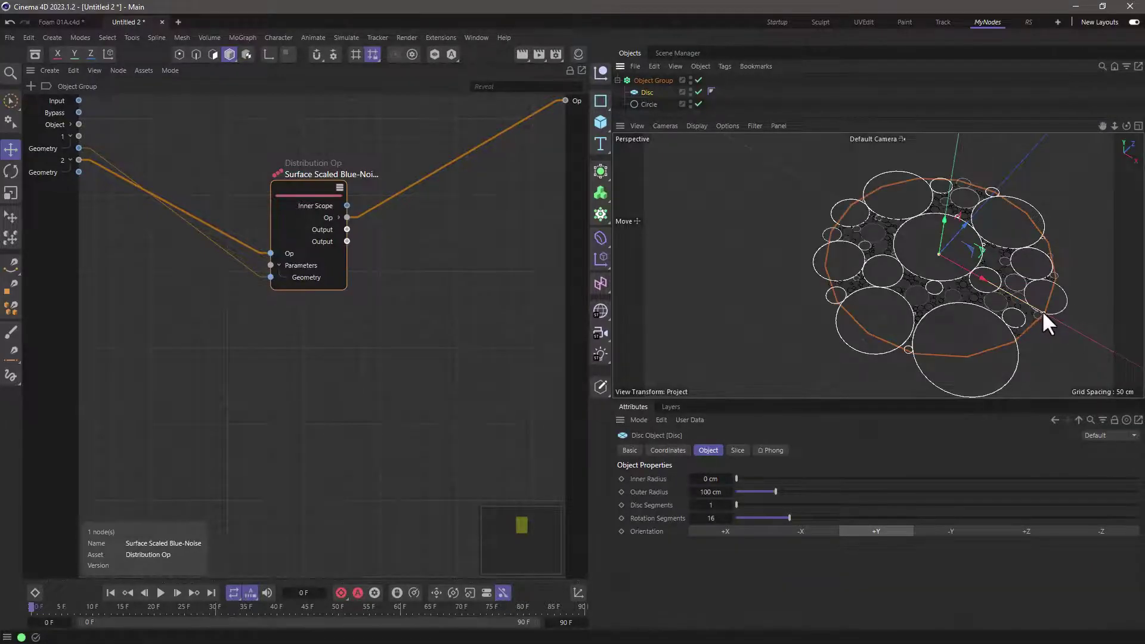
{"action": "left_click_drag", "start_coordinate": [1043, 310], "coordinate": [1019, 320]}
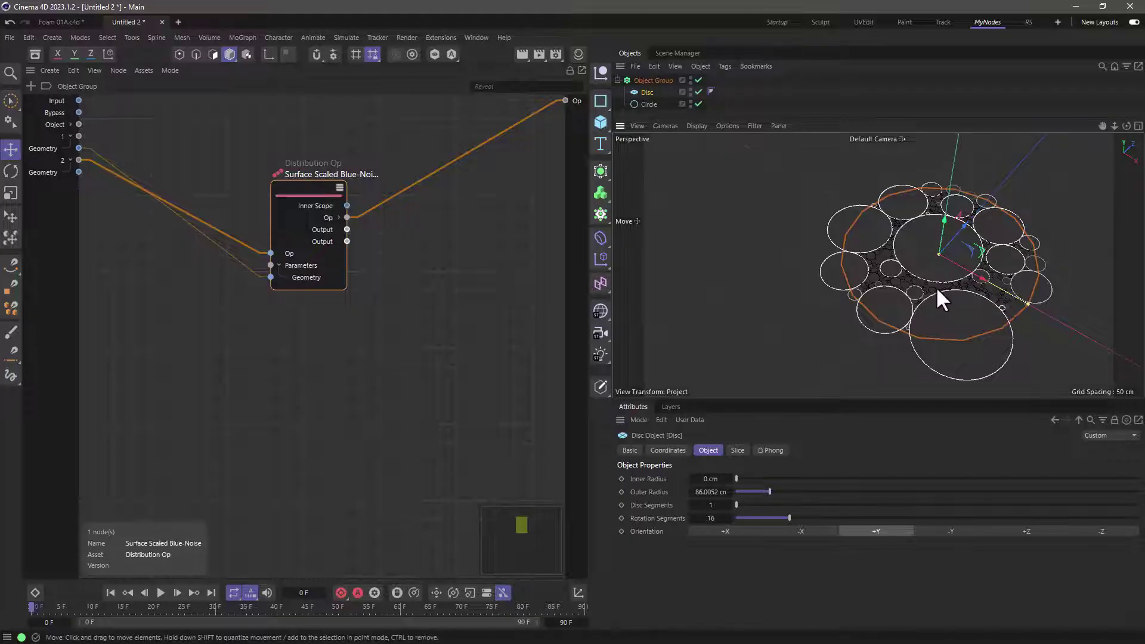
{"action": "left_click", "coordinate": [306, 192]}
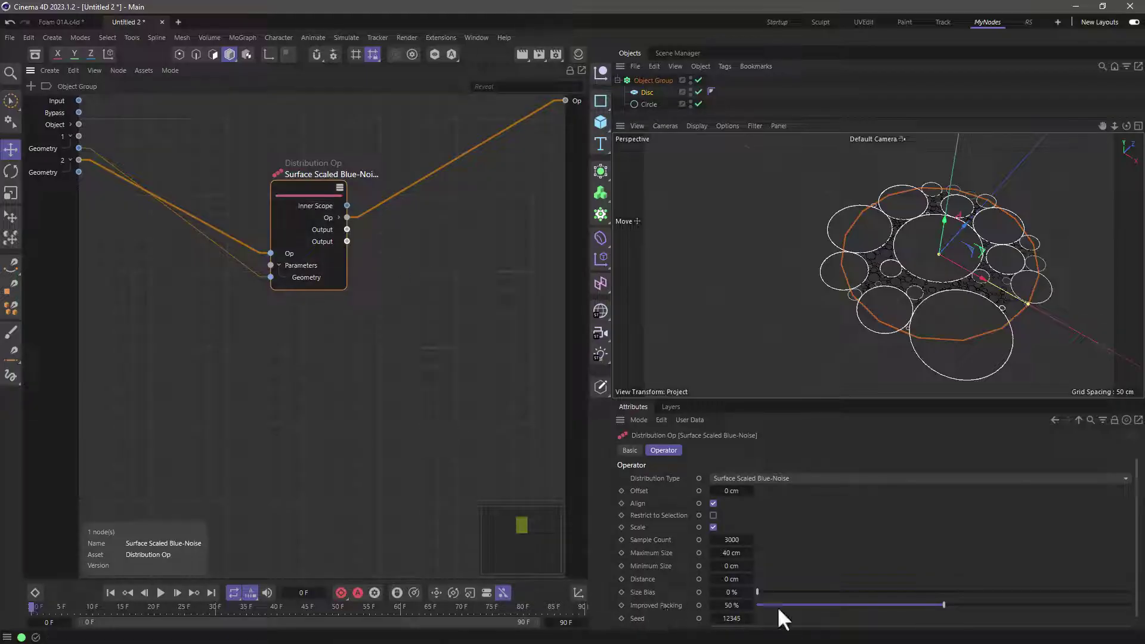
{"action": "left_click_drag", "start_coordinate": [895, 605], "coordinate": [748, 594]}
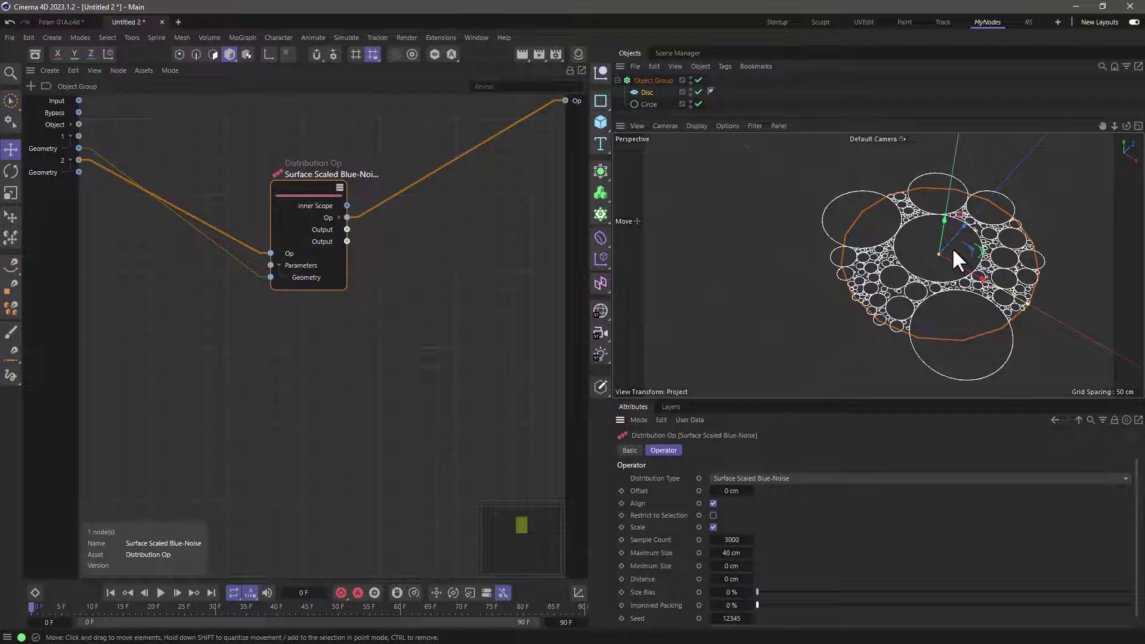
{"action": "left_click", "coordinate": [648, 92]}
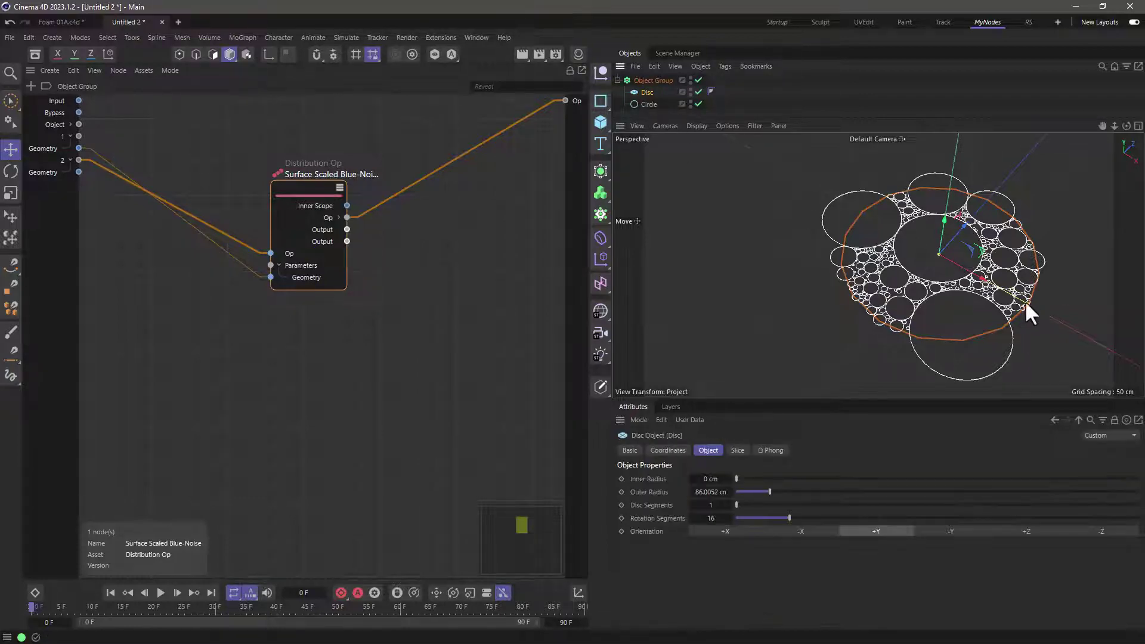
{"action": "mouse_move", "coordinate": [1026, 301]}
{"action": "left_mouse_down"}
{"action": "mouse_move", "coordinate": [950, 261]}
{"action": "mouse_move", "coordinate": [1064, 348]}
{"action": "mouse_move", "coordinate": [978, 295]}
{"action": "mouse_move", "coordinate": [1048, 325]}
{"action": "mouse_move", "coordinate": [1042, 312]}
{"action": "left_mouse_up"}
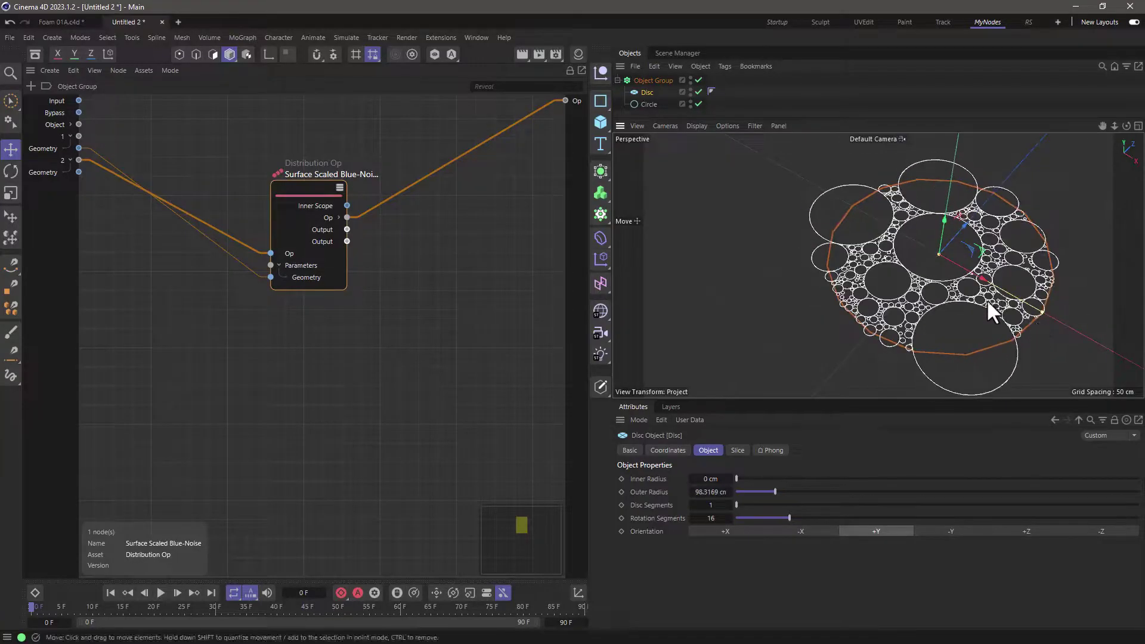
- Set the Distribution Op's Maximum Size to 20 cm and Distance to 2 cm
{"action": "left_click", "coordinate": [305, 197]}
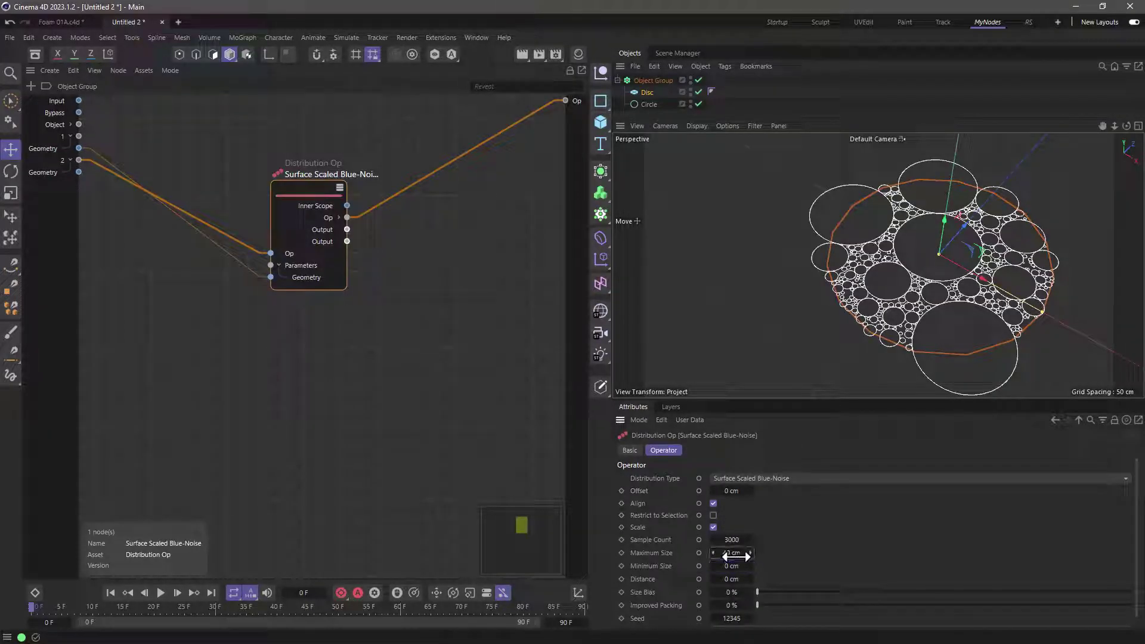
{"action": "left_click_drag", "start_coordinate": [735, 557], "coordinate": [735, 557]}
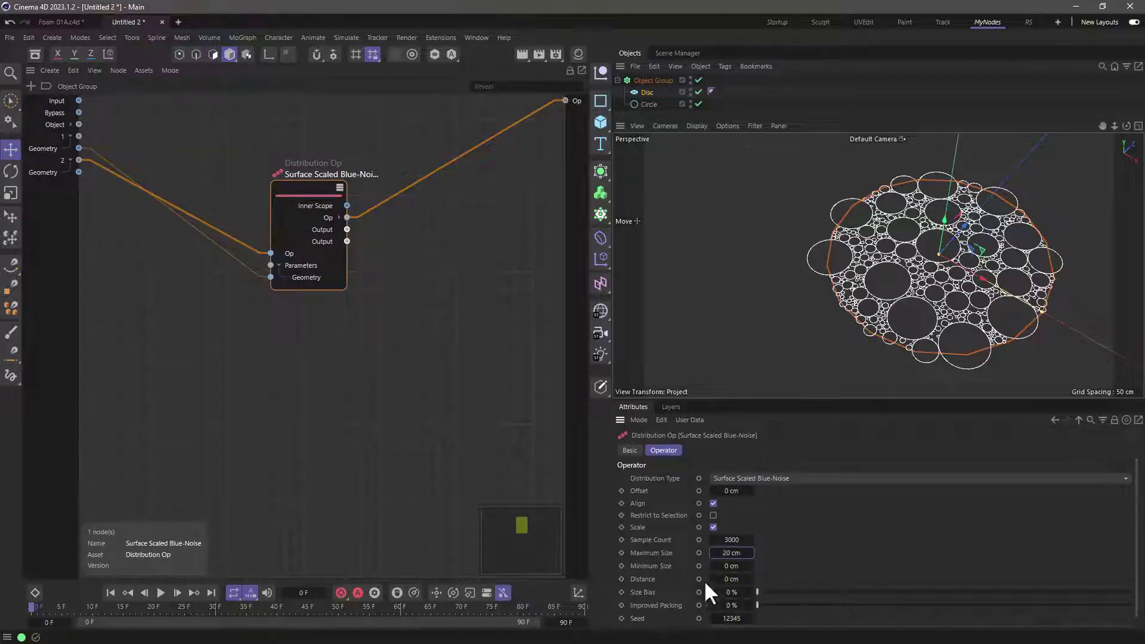
{"action": "mouse_move", "coordinate": [750, 578]}
{"action": "left_mouse_down"}
{"action": "mouse_move", "coordinate": [766, 578]}
{"action": "mouse_move", "coordinate": [747, 579]}
{"action": "left_mouse_up"}
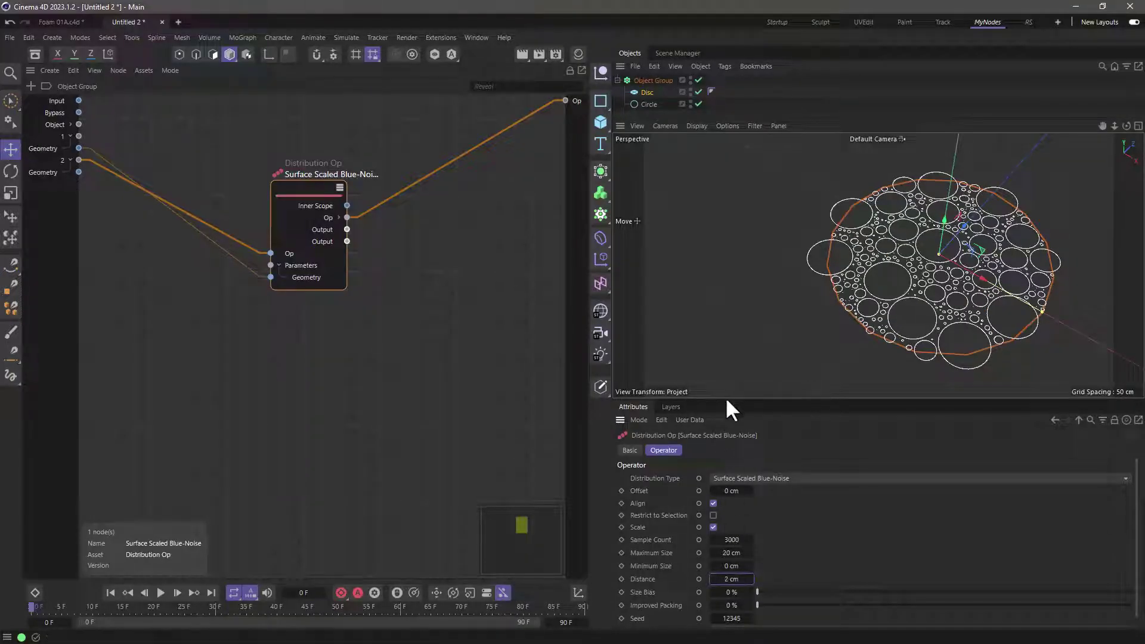
- Show the Object Group generator's instance mode settings in its Generator tab
{"action": "left_click_drag", "start_coordinate": [725, 396], "coordinate": [728, 318]}
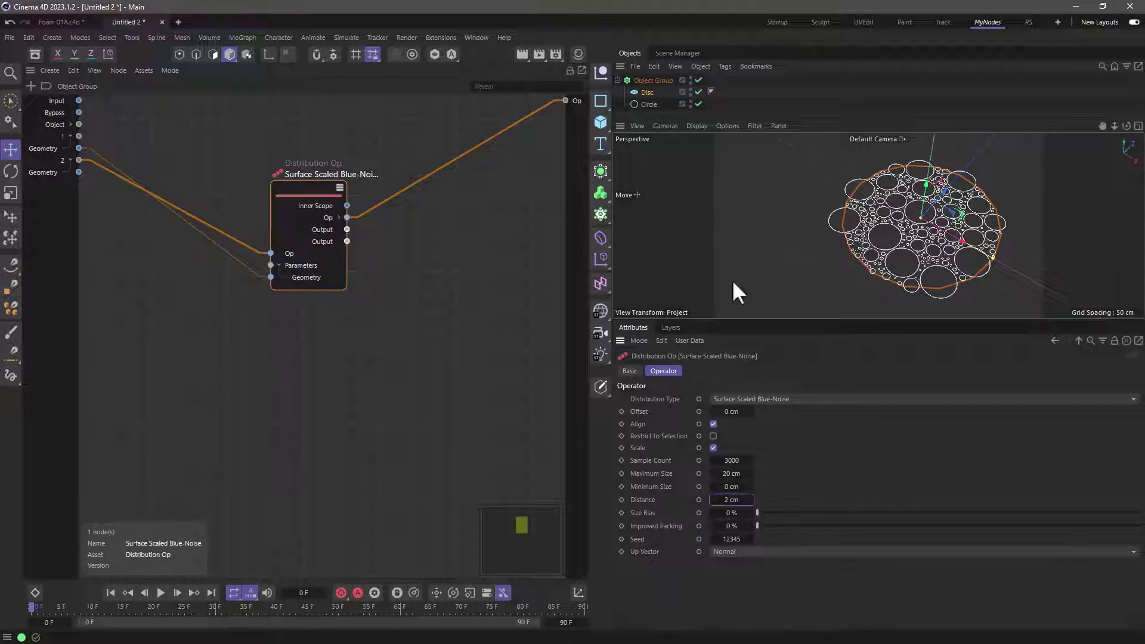
{"action": "left_click", "coordinate": [647, 81]}
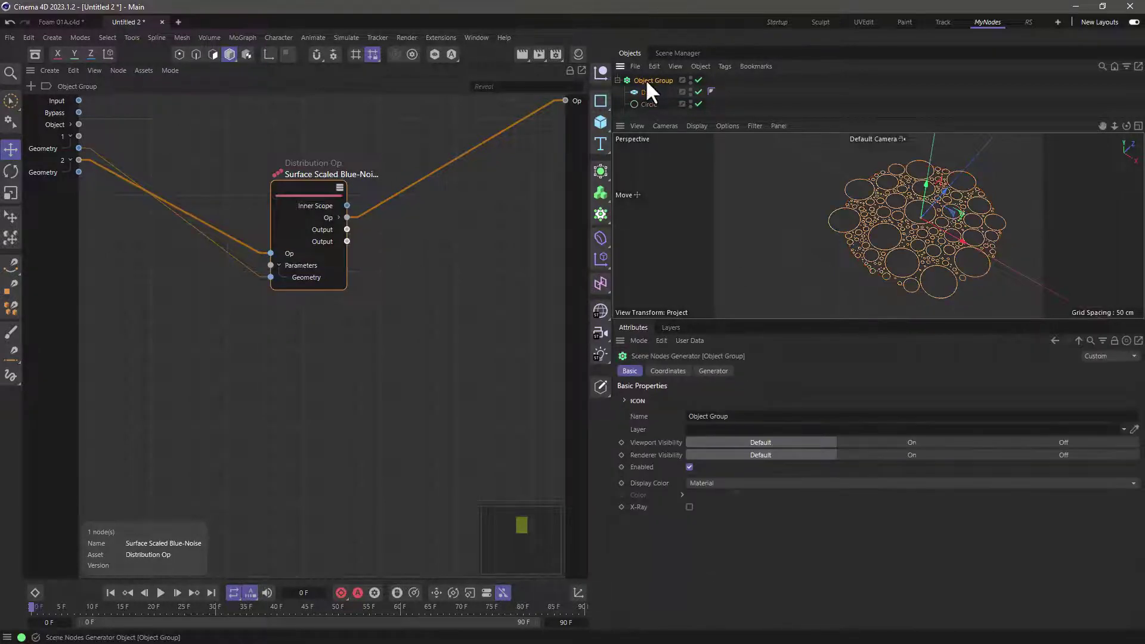
{"action": "left_click", "coordinate": [713, 371]}
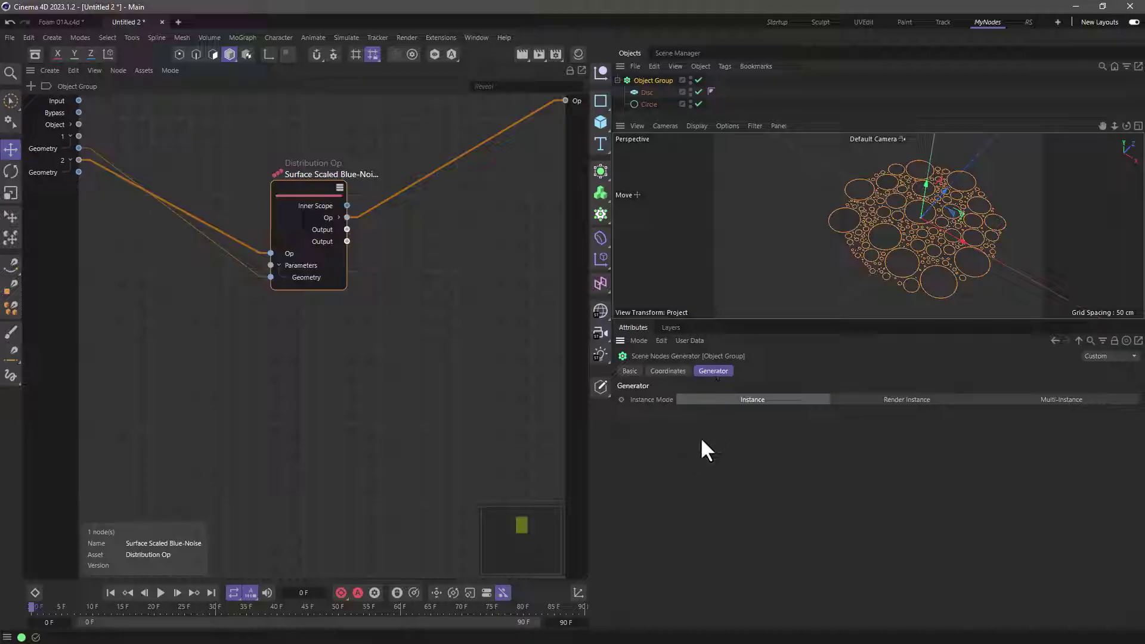
- Add node input ports for Sample Count, Maximum Size, Minimum Size, Distance and Seed
{"action": "left_click", "coordinate": [332, 273]}
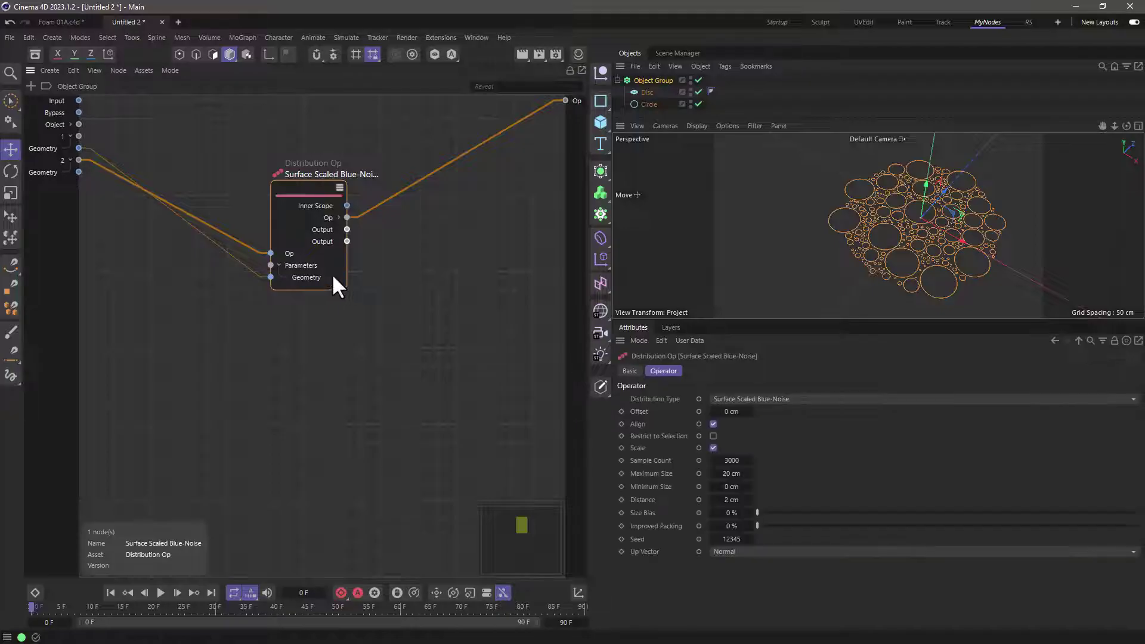
{"action": "left_click", "coordinate": [697, 460]}
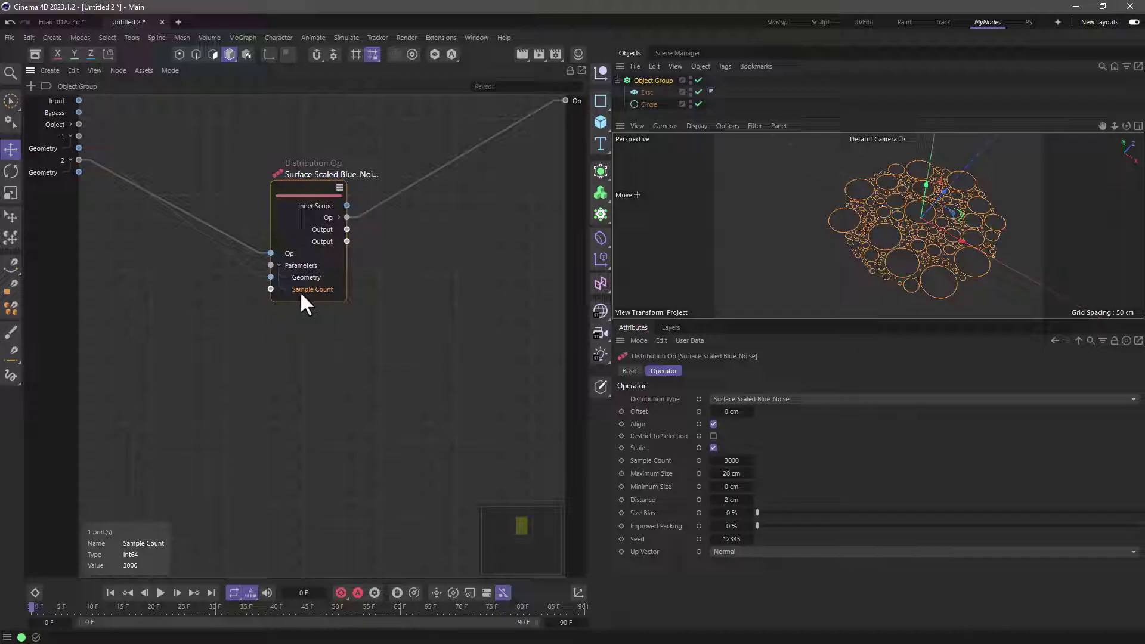
{"action": "left_click", "coordinate": [698, 472]}
{"action": "left_click", "coordinate": [698, 486]}
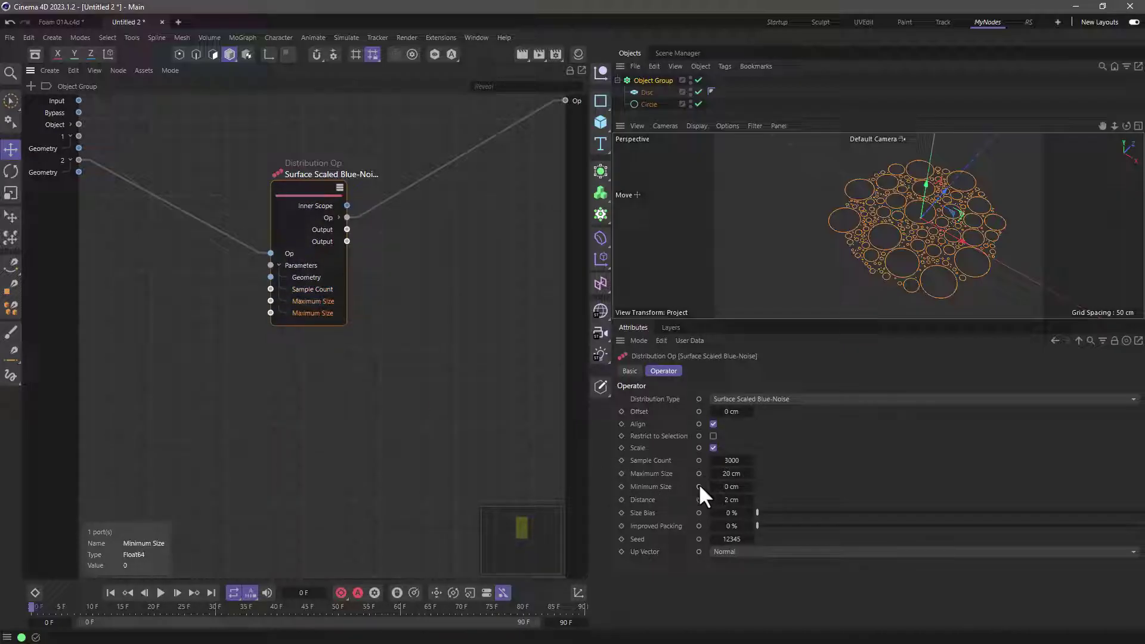
{"action": "left_click", "coordinate": [698, 499]}
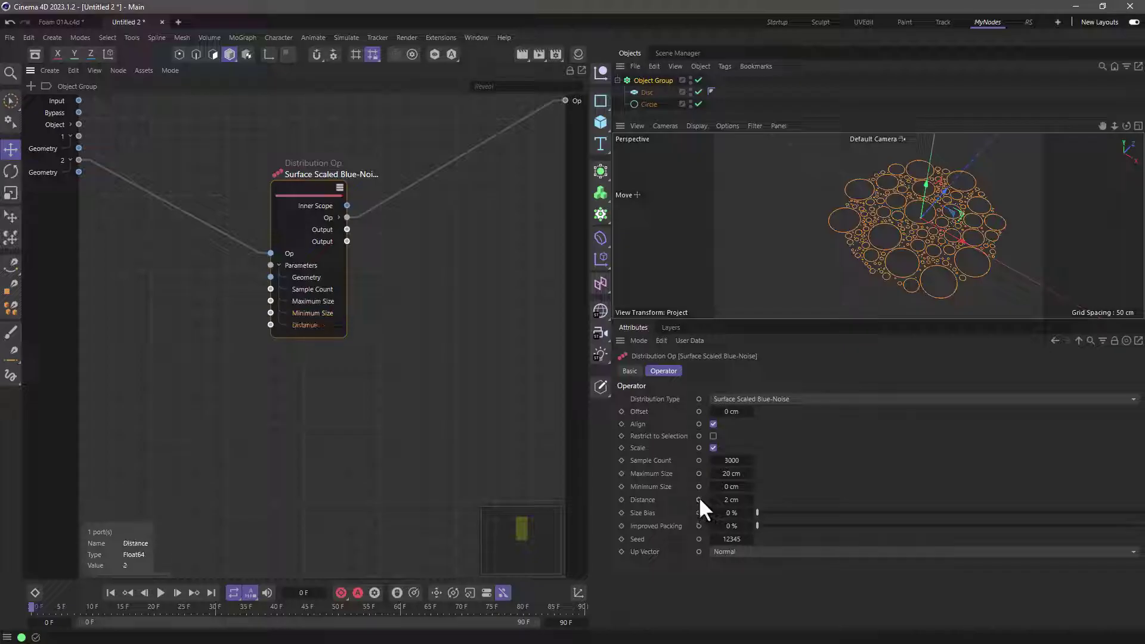
{"action": "left_click", "coordinate": [698, 538]}
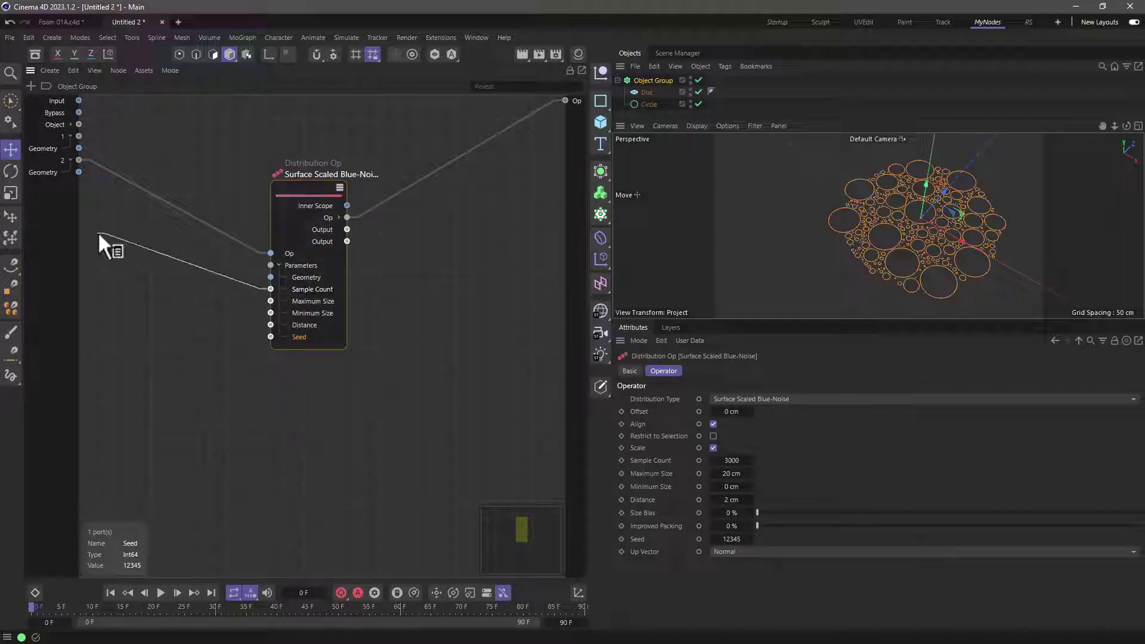
- Propagate Sample Count and Maximum Size as new Object Group inputs
{"action": "right_click", "coordinate": [49, 217]}
{"action": "left_click", "coordinate": [76, 227]}
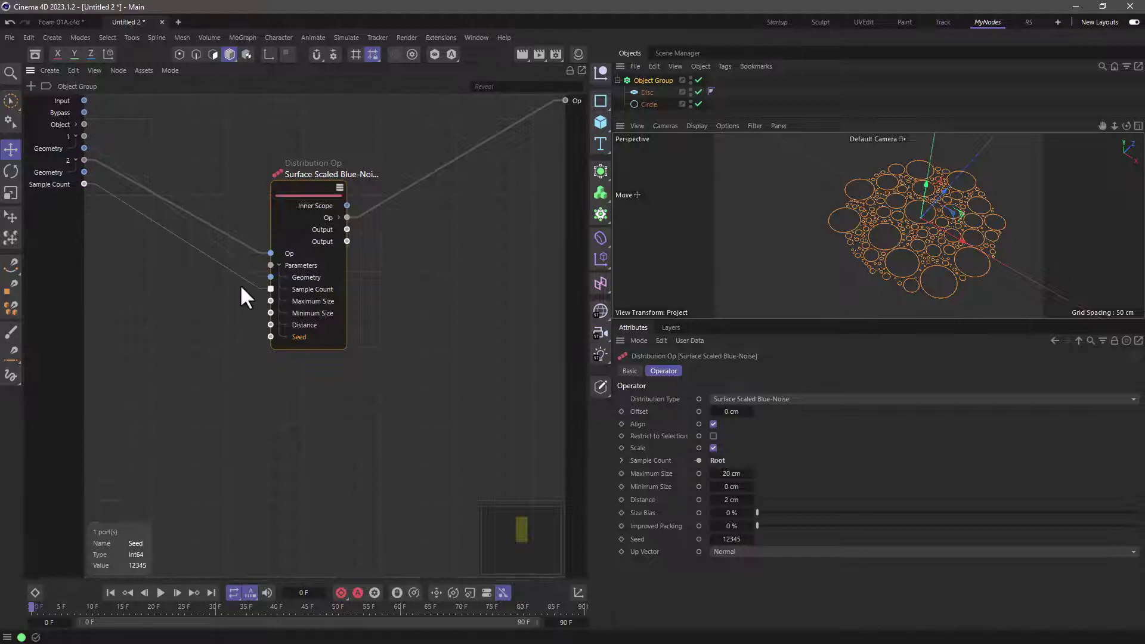
{"action": "left_click_drag", "start_coordinate": [270, 289], "coordinate": [73, 224]}
{"action": "right_click", "coordinate": [60, 222]}
{"action": "left_click", "coordinate": [71, 229]}
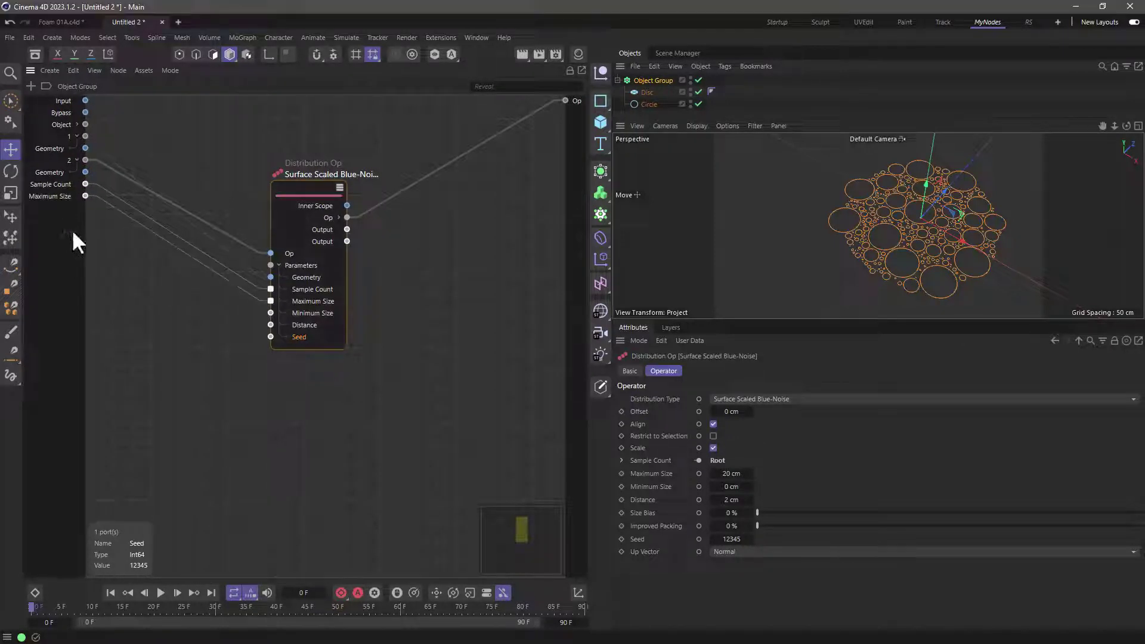
- Propagate Minimum Size, Distance and Seed as group inputs, then check them on the generator
{"action": "left_click_drag", "start_coordinate": [270, 311], "coordinate": [59, 231]}
{"action": "right_click", "coordinate": [59, 231]}
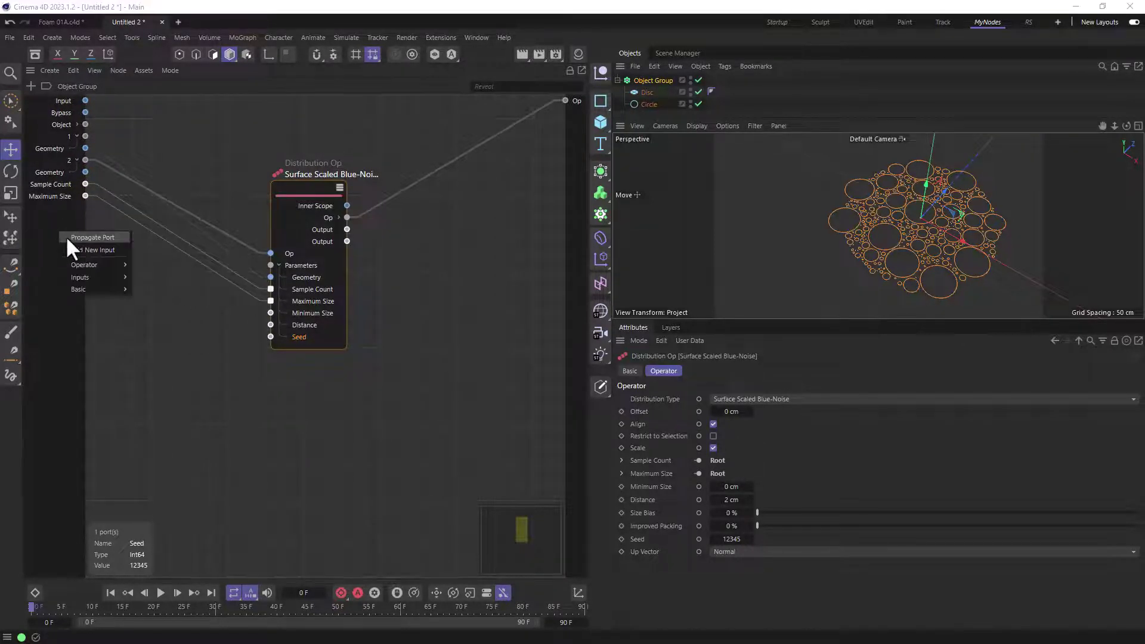
{"action": "left_click", "coordinate": [69, 237]}
{"action": "left_click_drag", "start_coordinate": [270, 325], "coordinate": [68, 243]}
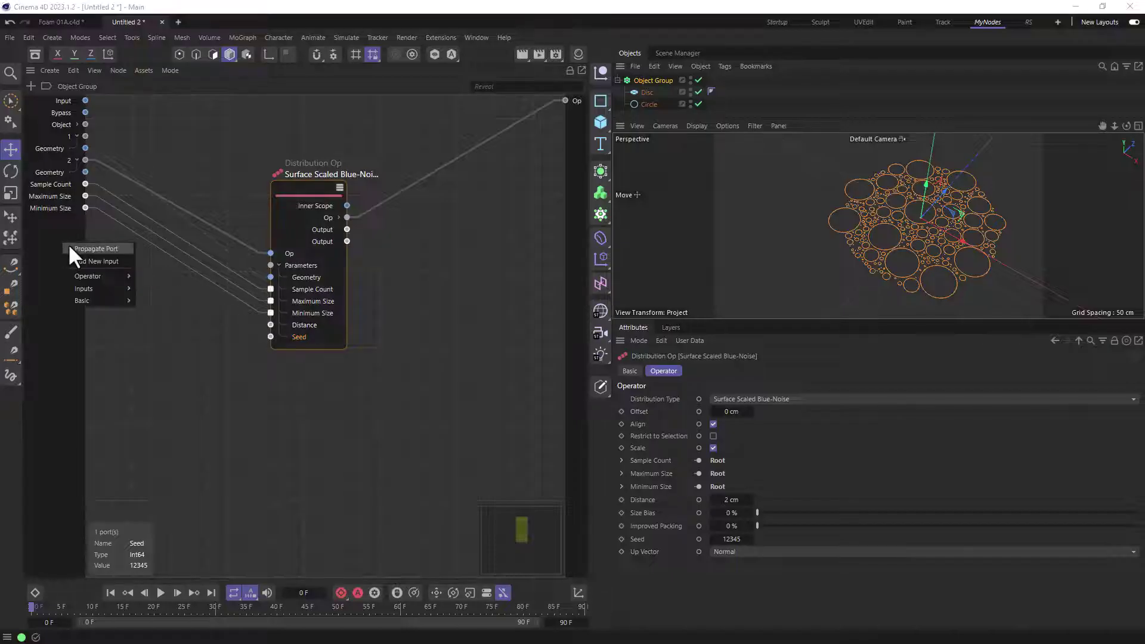
{"action": "left_click", "coordinate": [79, 251]}
{"action": "left_click_drag", "start_coordinate": [271, 336], "coordinate": [64, 258]}
{"action": "left_click", "coordinate": [75, 266]}
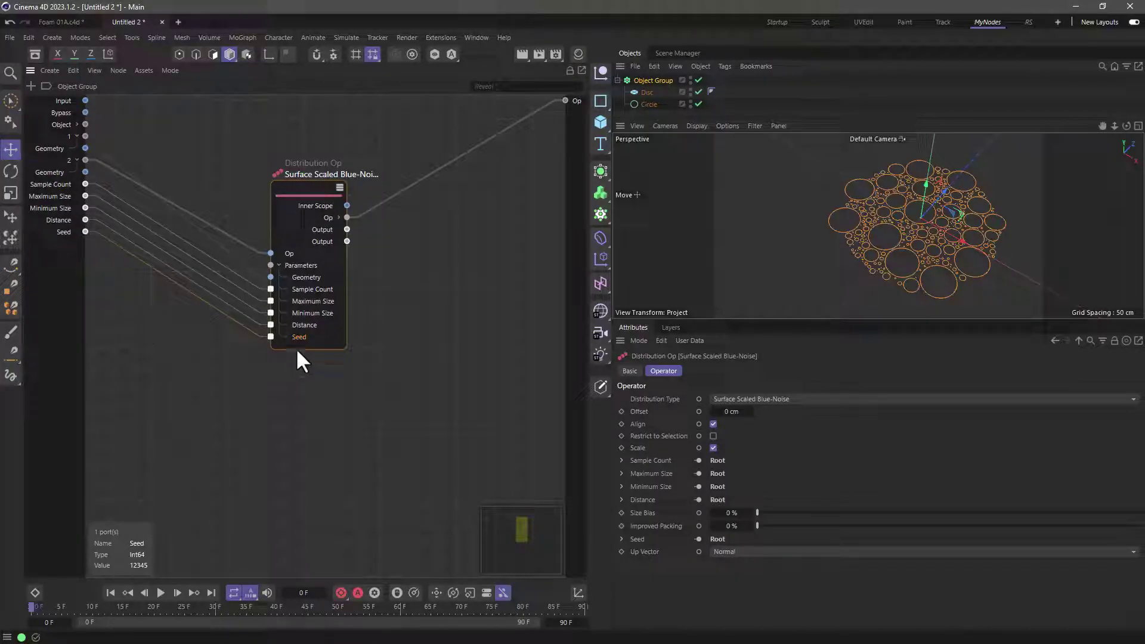
{"action": "left_click", "coordinate": [627, 76]}
- Switch back to the Startup layout with the large viewport
{"action": "left_click", "coordinate": [754, 371]}
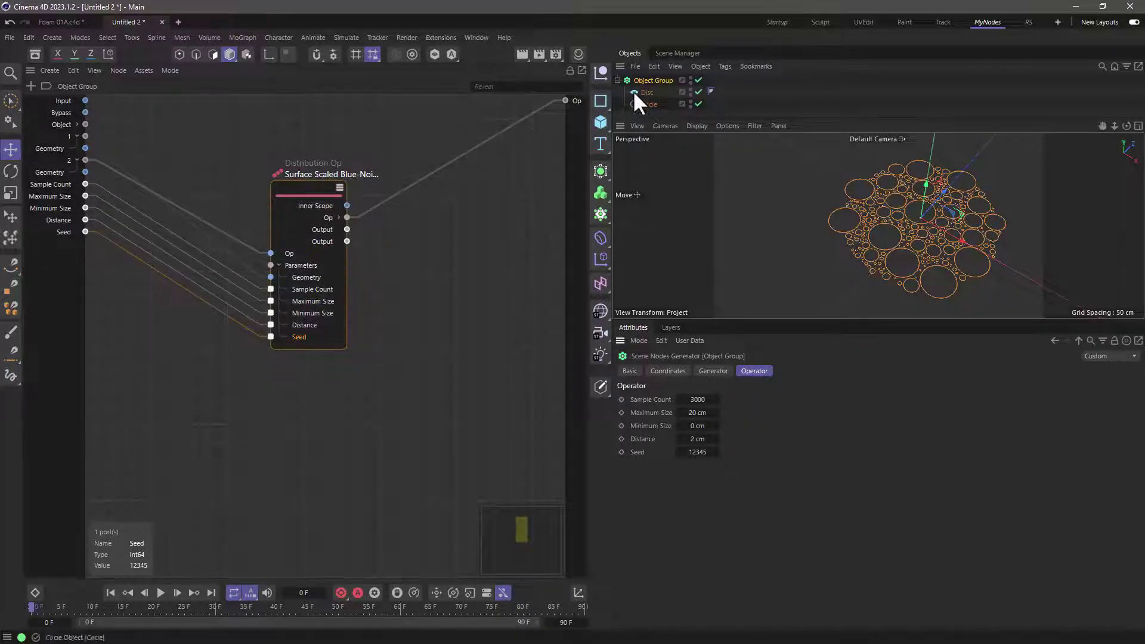
{"action": "left_click", "coordinate": [777, 22]}
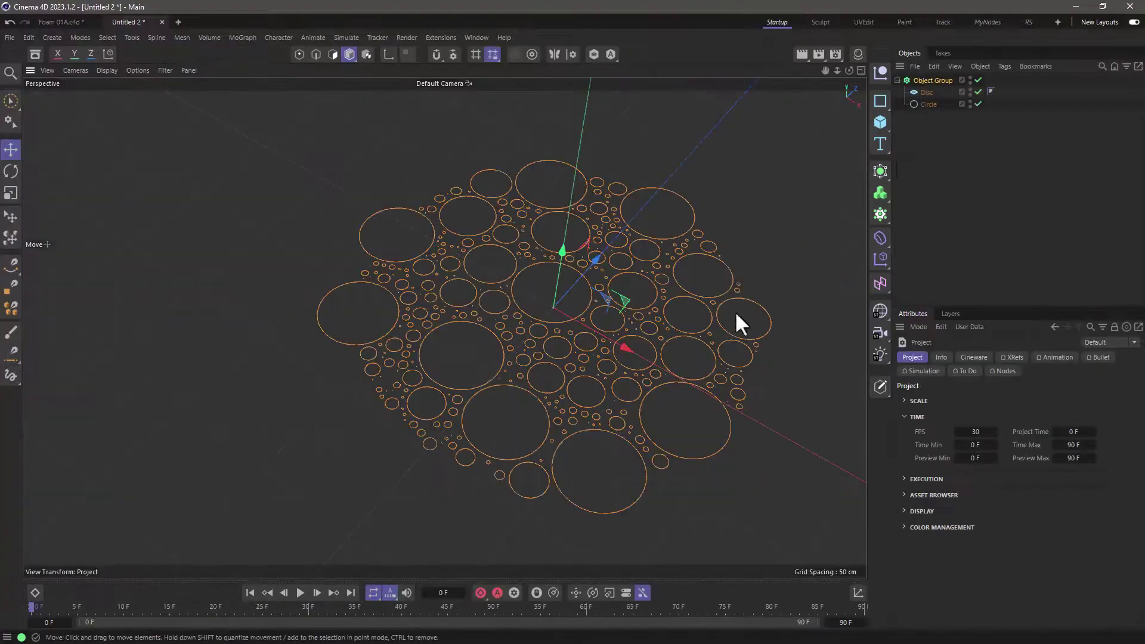
{"action": "left_click", "coordinate": [909, 83]}
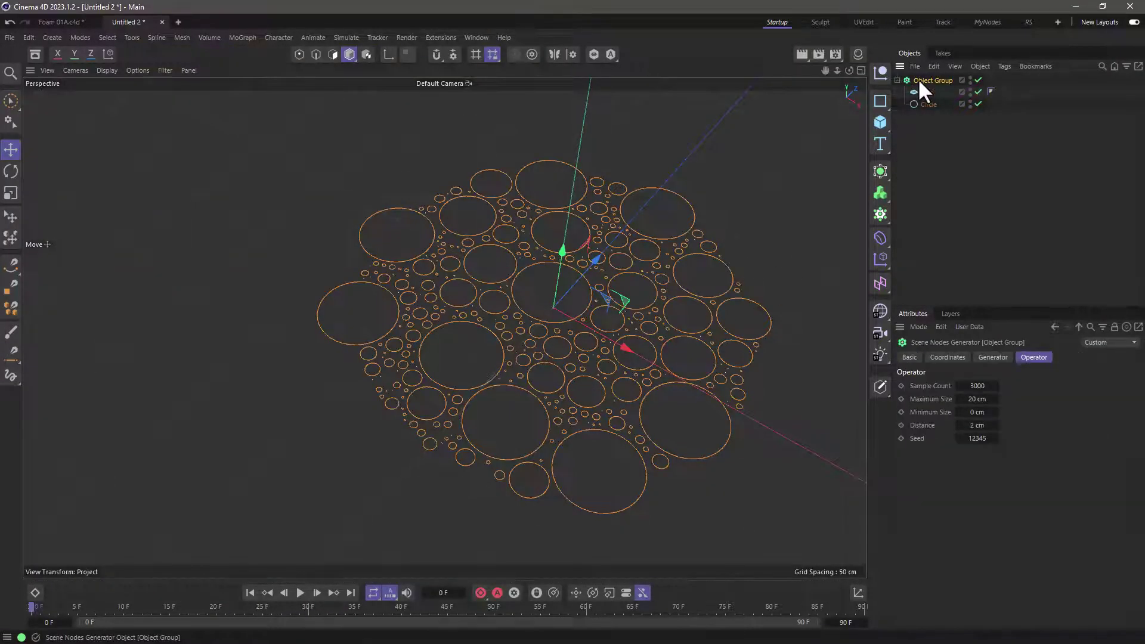
- Rename the Object Group generator to 'bubbly'
{"action": "double_click", "coordinate": [920, 82]}
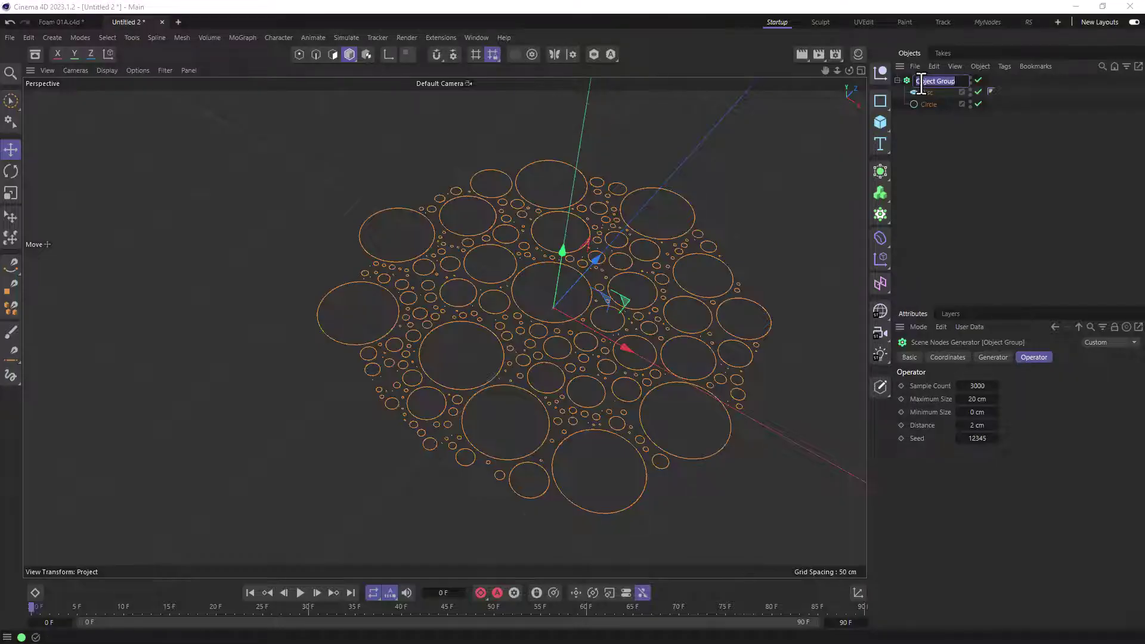
{"action": "type", "text": "bubbly"}
{"action": "key", "text": "Return"}
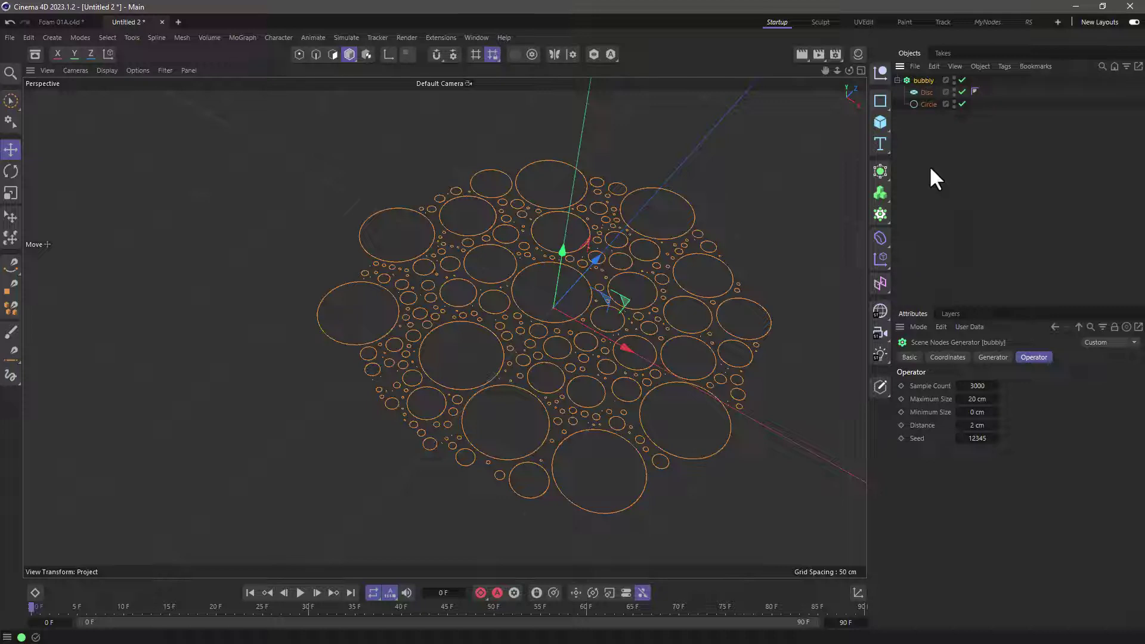
- Show the bubbly generator's settings: Sample Count 3000, maximum size 20 cm, Distance 2 cm, Seed 12345
{"action": "left_click", "coordinate": [925, 94]}
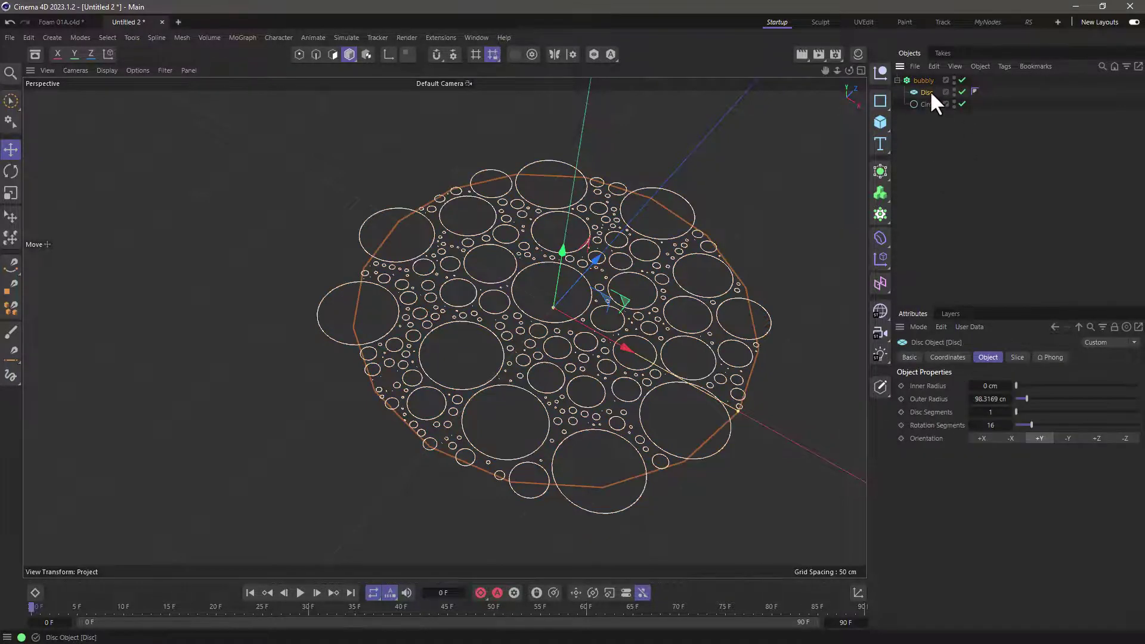
{"action": "left_click", "coordinate": [926, 119]}
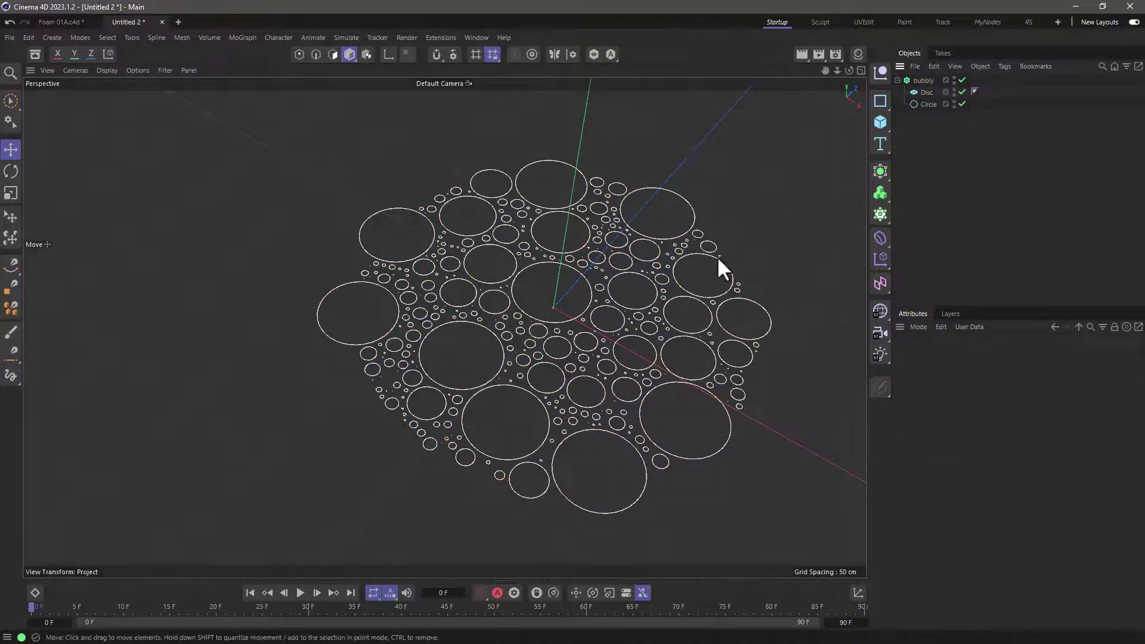
{"action": "left_click", "coordinate": [927, 105]}
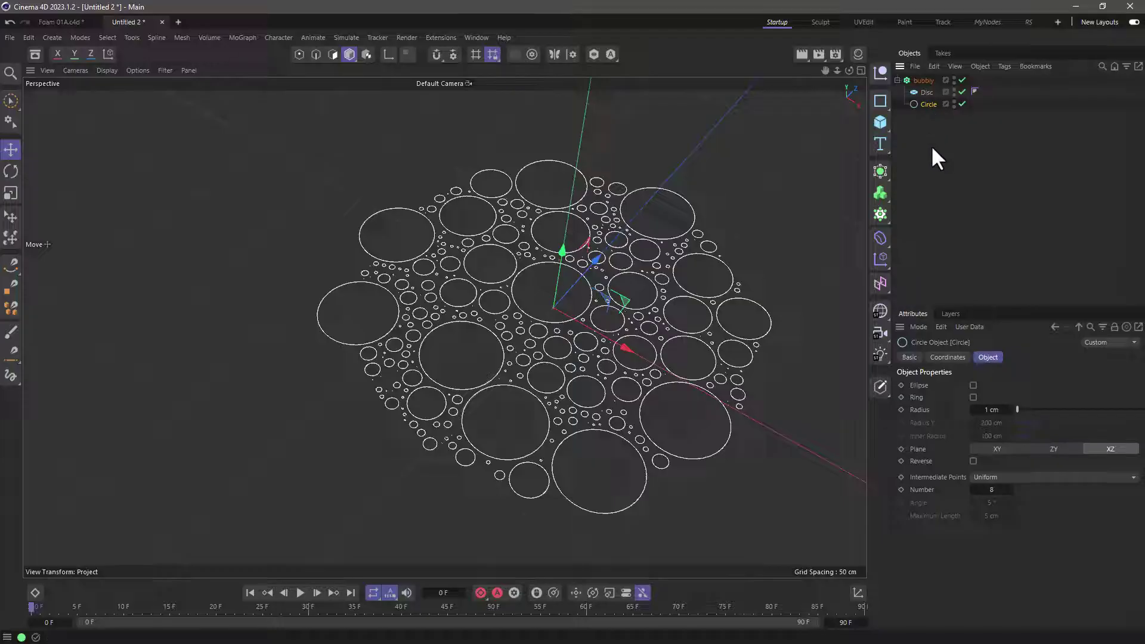
{"action": "left_click", "coordinate": [922, 79]}
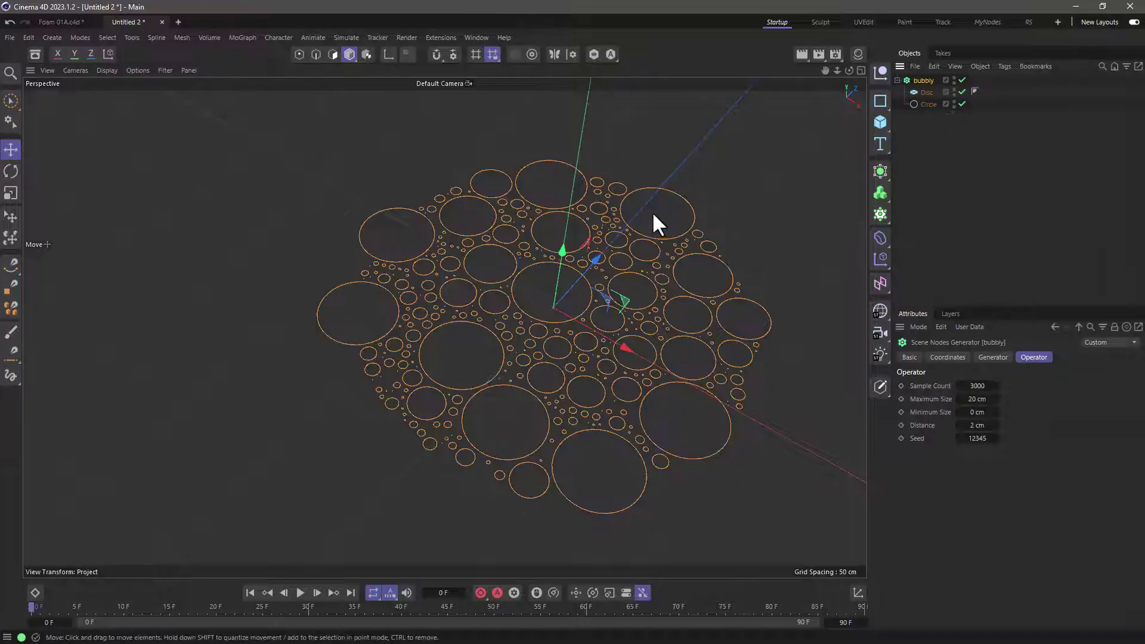
- Add an Extrude along Y with a 20 cm offset, nest bubbly inside, and enable Hierarchical
{"action": "left_click", "coordinate": [881, 170]}
{"action": "left_click", "coordinate": [928, 230]}
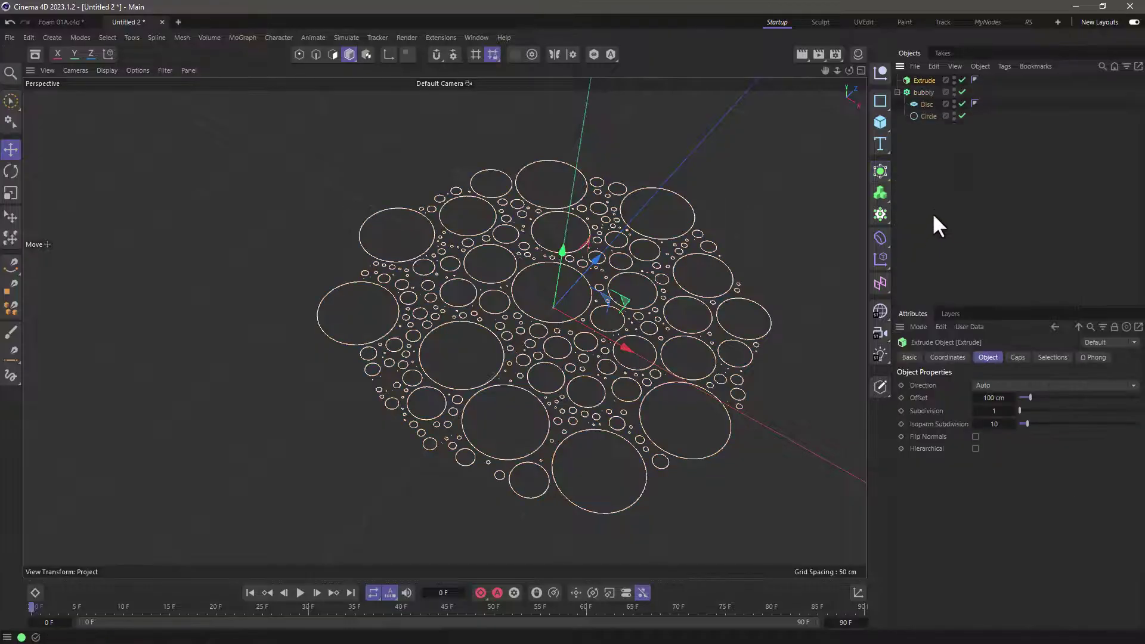
{"action": "left_click", "coordinate": [1008, 425]}
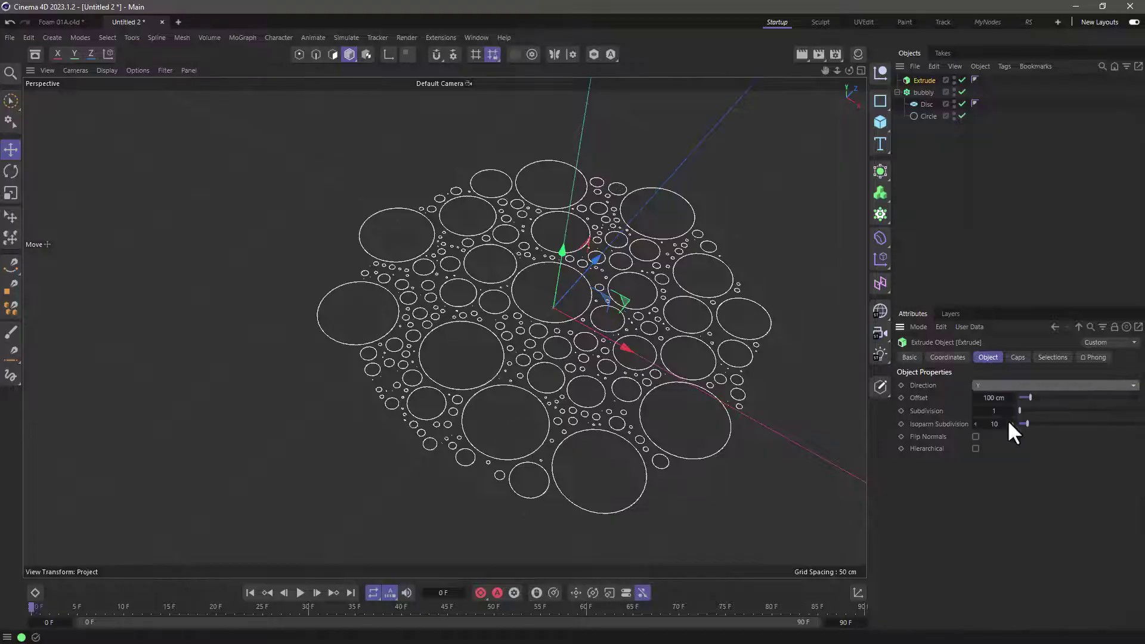
{"action": "left_click_drag", "start_coordinate": [1000, 399], "coordinate": [996, 399]}
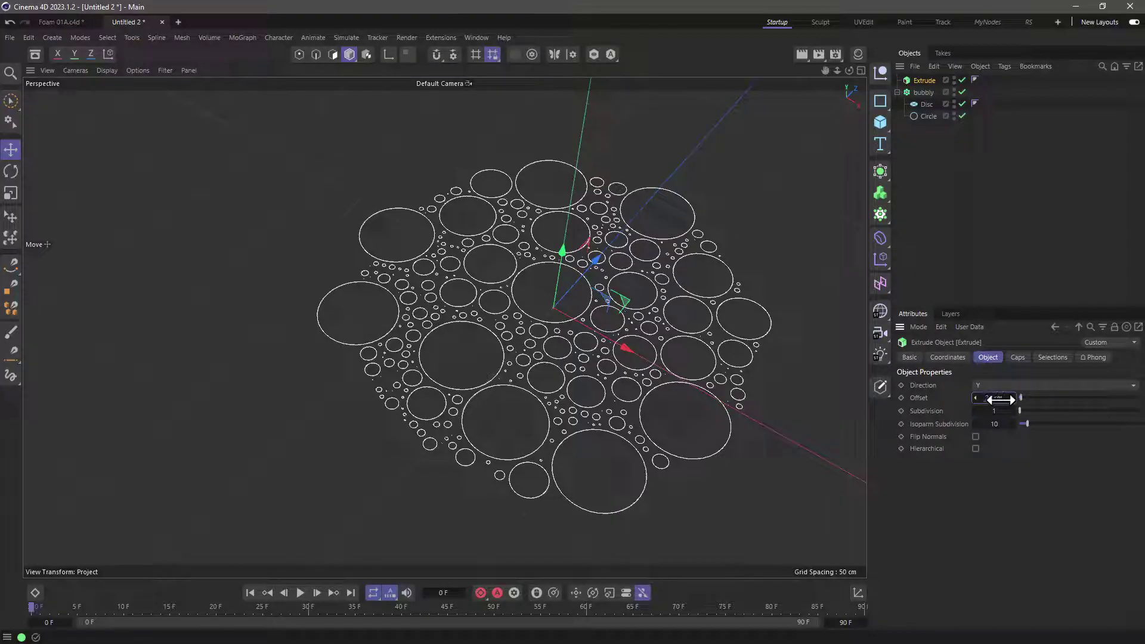
{"action": "left_click_drag", "start_coordinate": [912, 90], "coordinate": [921, 78]}
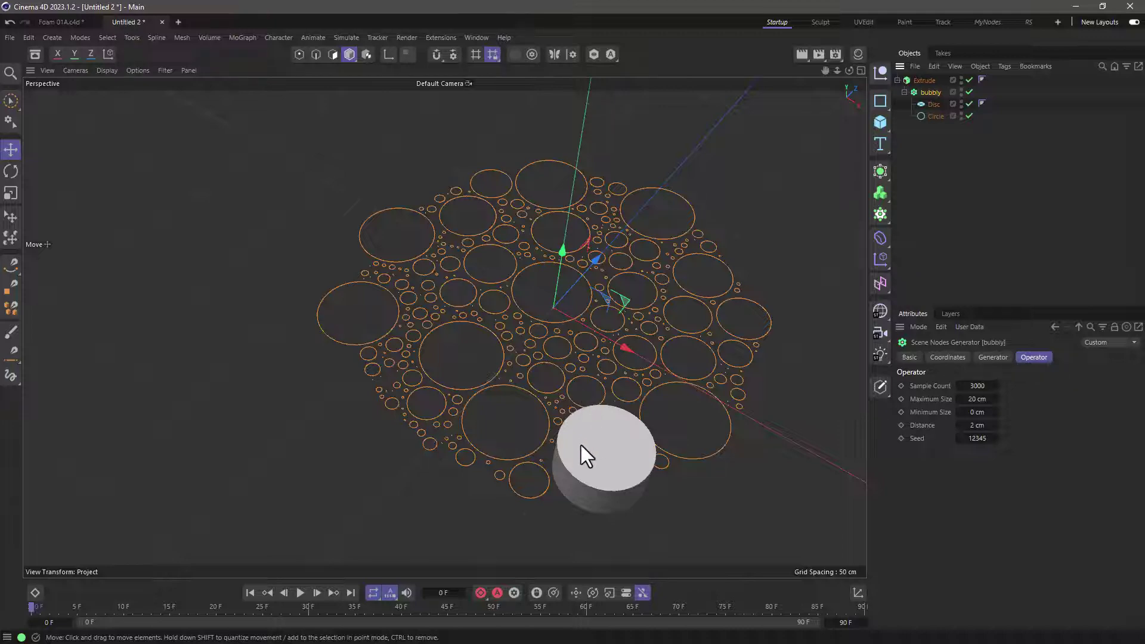
{"action": "left_click", "coordinate": [925, 80]}
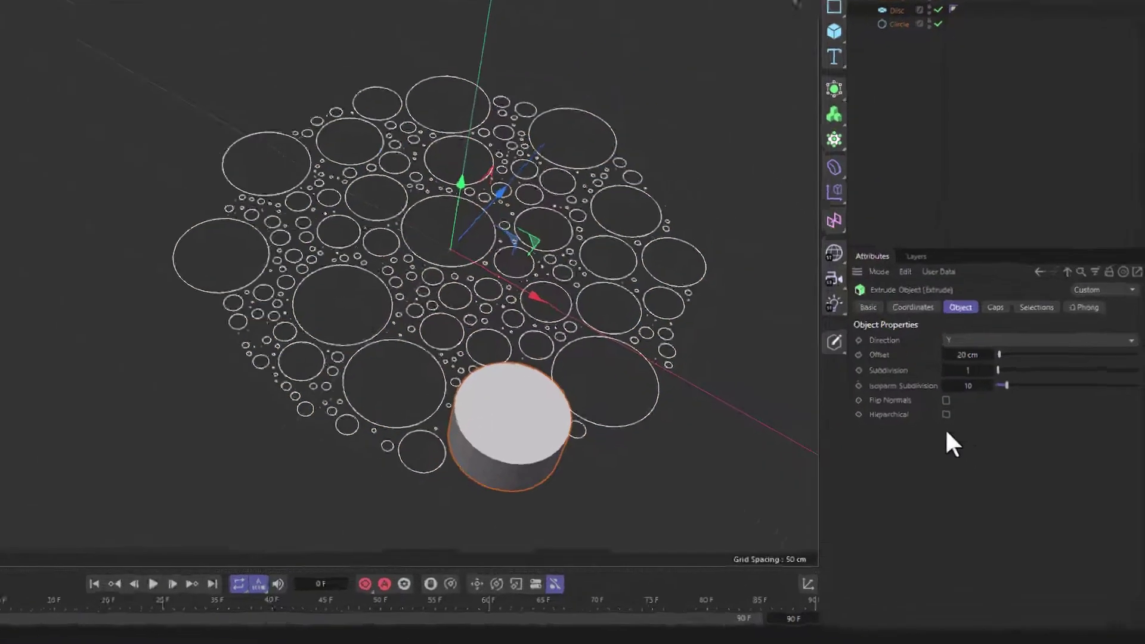
{"action": "left_click", "coordinate": [946, 414]}
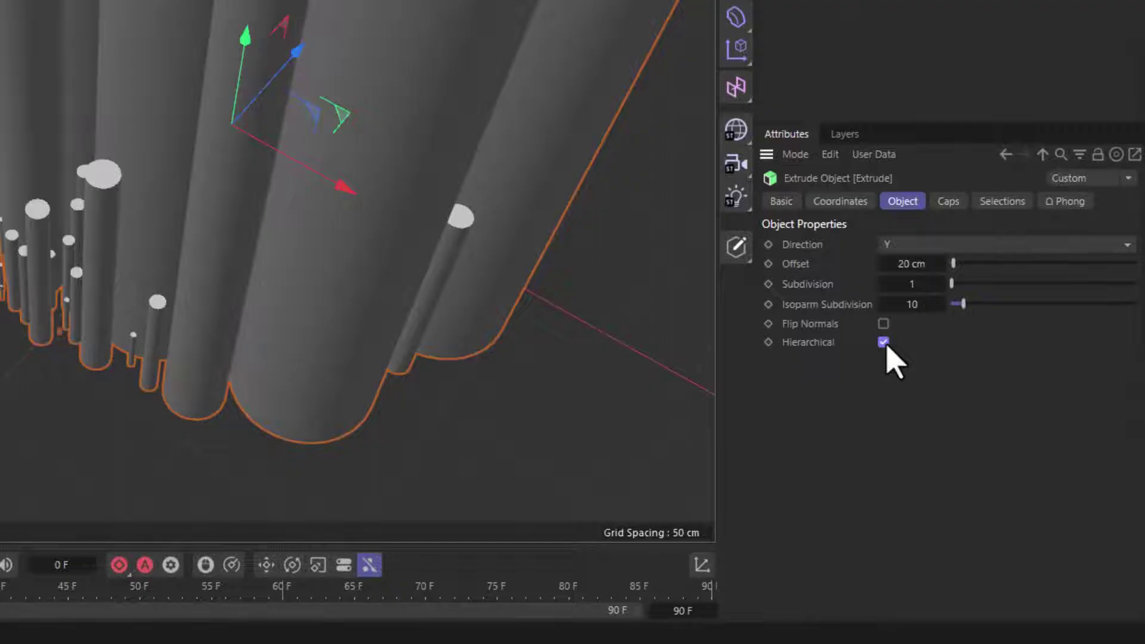
- Shrink the Disc's outer radius to about 83 cm and turn Hierarchical back off
{"action": "left_click_drag", "start_coordinate": [333, 191], "coordinate": [403, 48], "text": "alt"}
{"action": "left_click_drag", "start_coordinate": [667, 261], "coordinate": [611, 305], "text": "alt"}
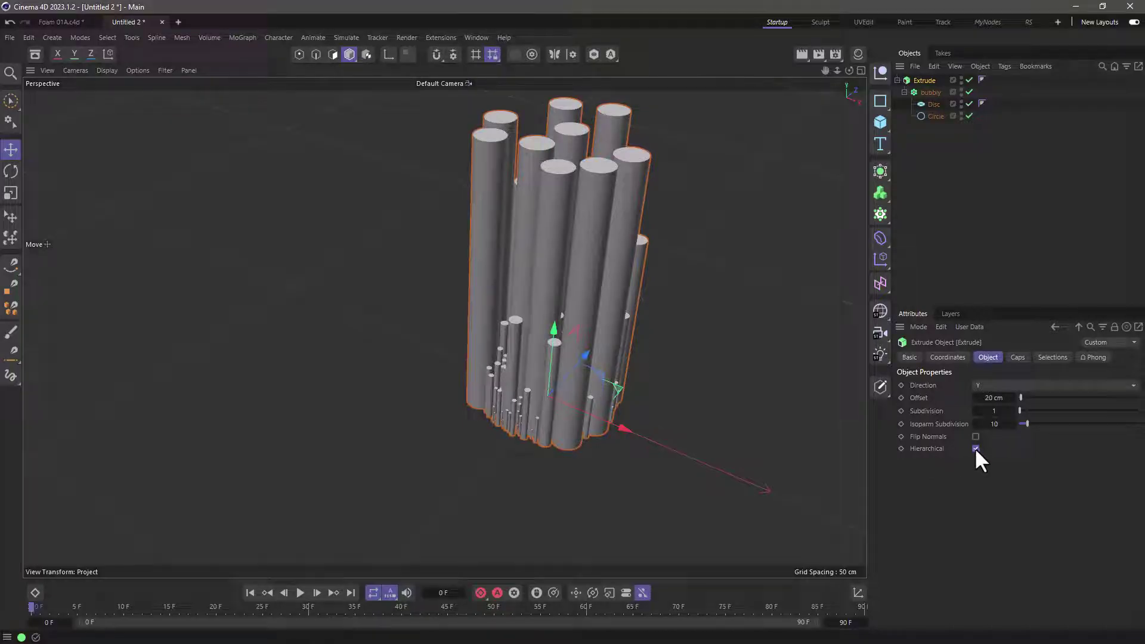
{"action": "left_click", "coordinate": [934, 104]}
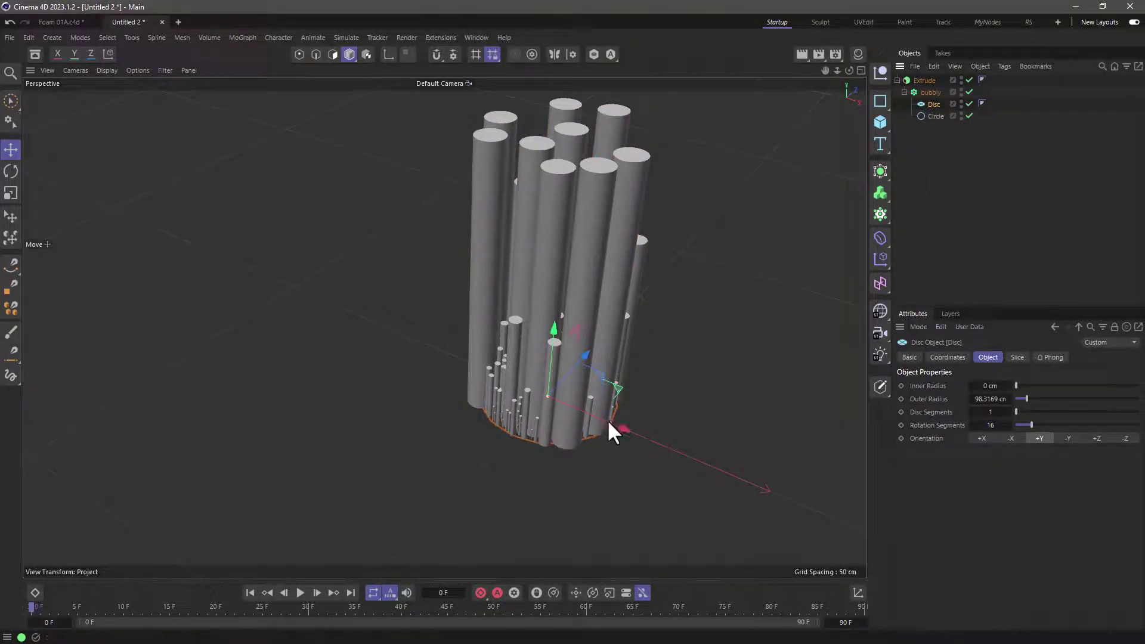
{"action": "mouse_move", "coordinate": [602, 422]}
{"action": "left_mouse_down"}
{"action": "mouse_move", "coordinate": [569, 412]}
{"action": "mouse_move", "coordinate": [644, 445]}
{"action": "mouse_move", "coordinate": [596, 421]}
{"action": "mouse_move", "coordinate": [606, 421]}
{"action": "left_mouse_up"}
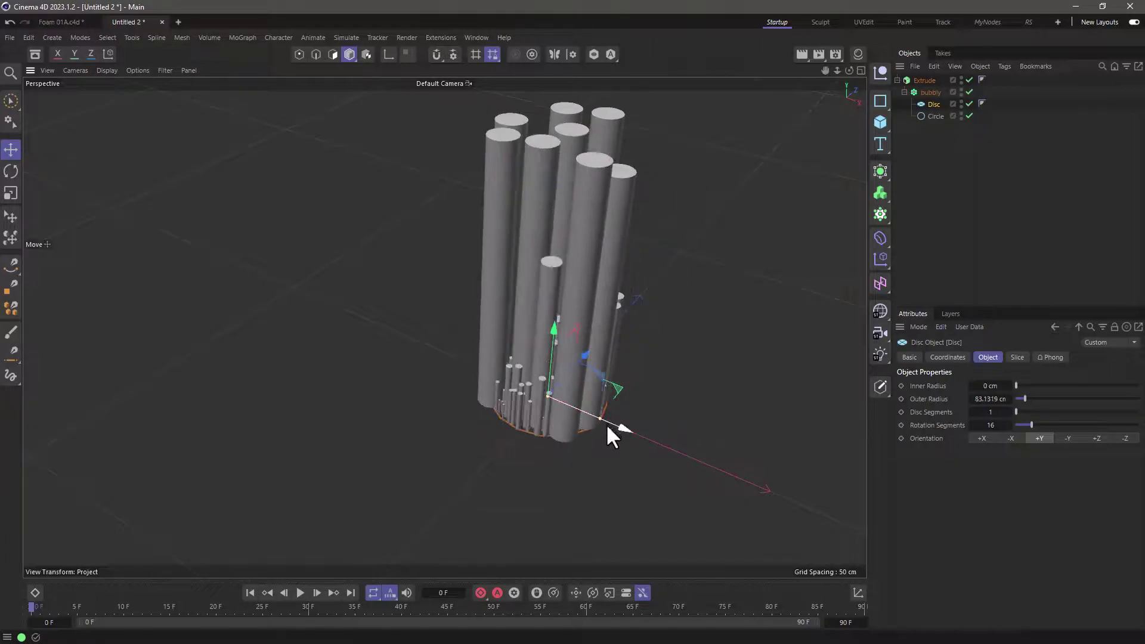
{"action": "left_click", "coordinate": [923, 79]}
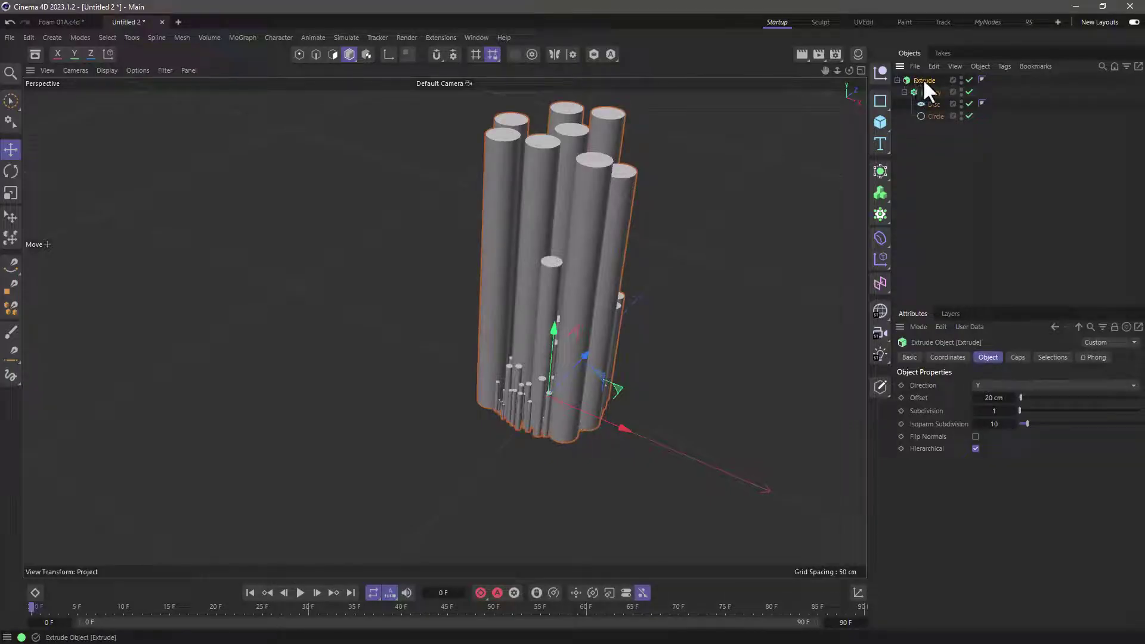
{"action": "left_click", "coordinate": [976, 448]}
- Add a Connect with Weld unticked, nested under Extrude with bubbly as its child
{"action": "left_click", "coordinate": [881, 172]}
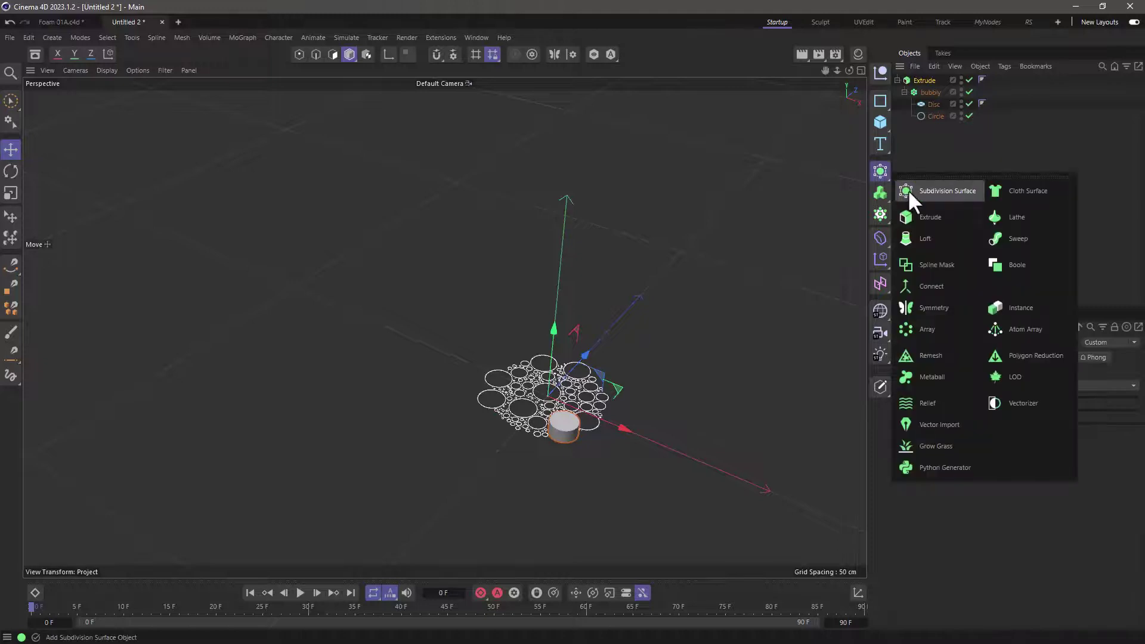
{"action": "left_click", "coordinate": [949, 279]}
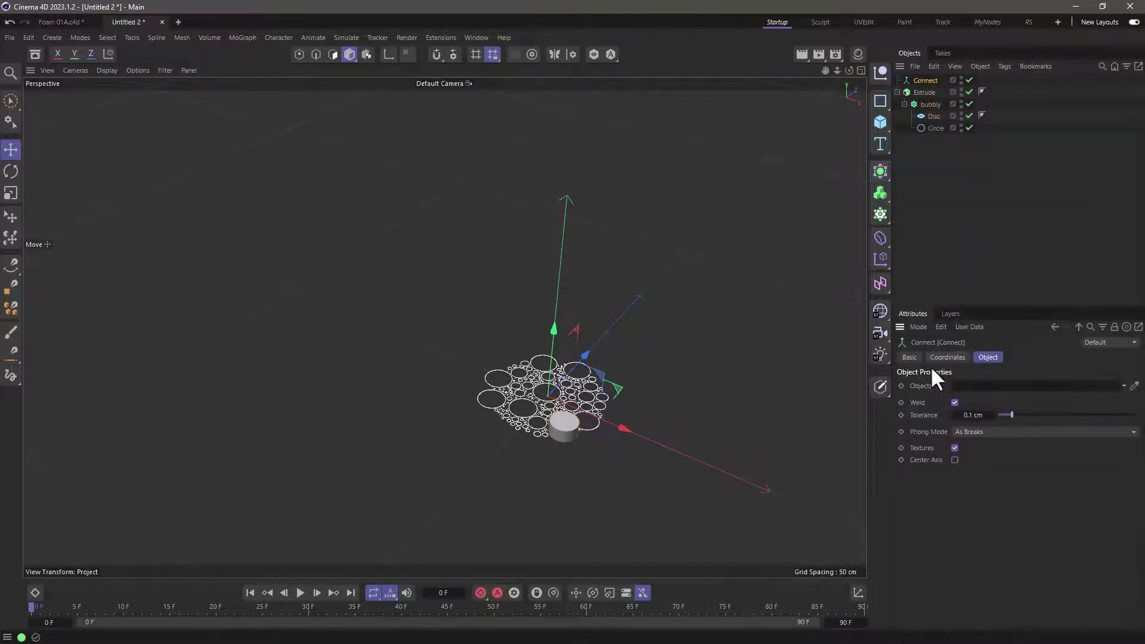
{"action": "left_click", "coordinate": [954, 402]}
{"action": "left_click_drag", "start_coordinate": [926, 82], "coordinate": [930, 94]}
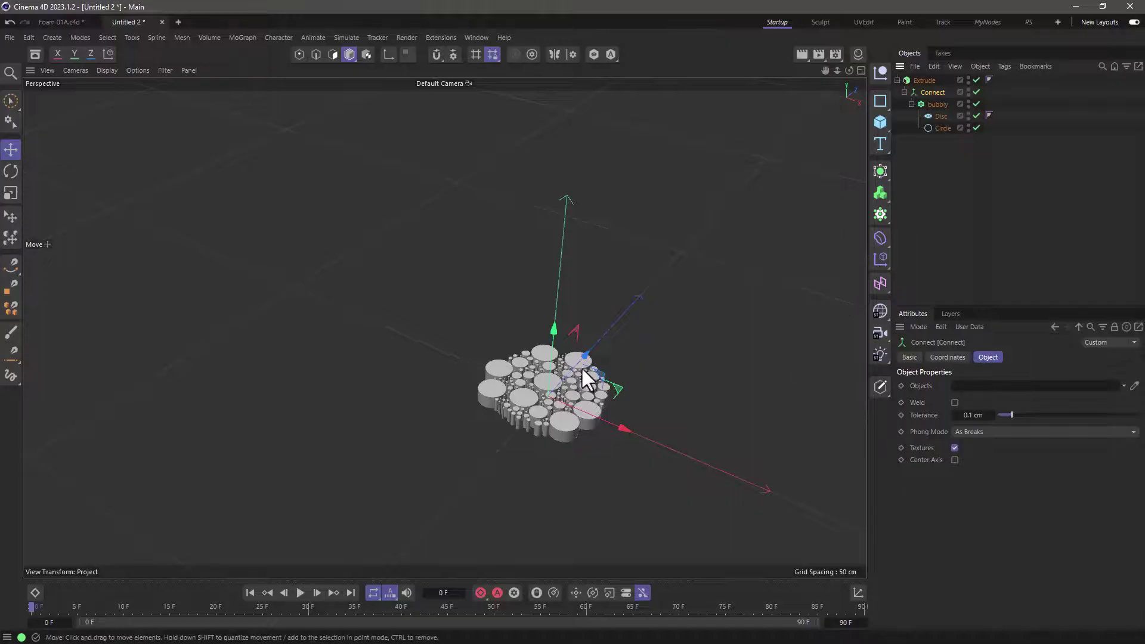
- Set the bubbly generator's Distance to 0 cm so the cylinders pack tightly
{"action": "left_click", "coordinate": [929, 104]}
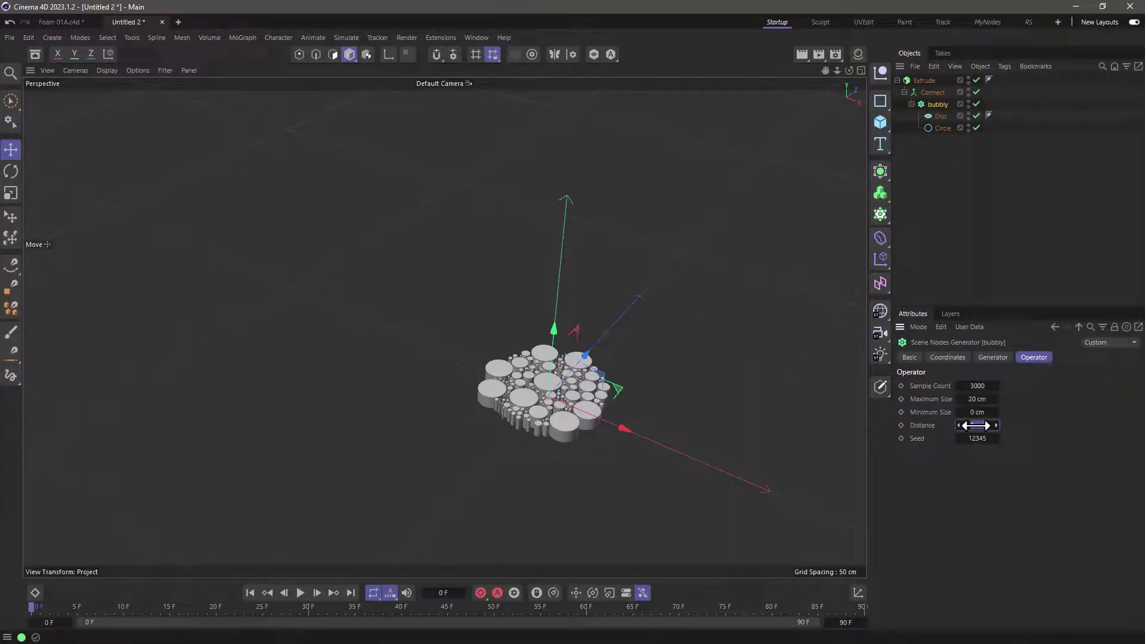
{"action": "left_click_drag", "start_coordinate": [976, 425], "coordinate": [989, 425]}
{"action": "left_click", "coordinate": [960, 248]}
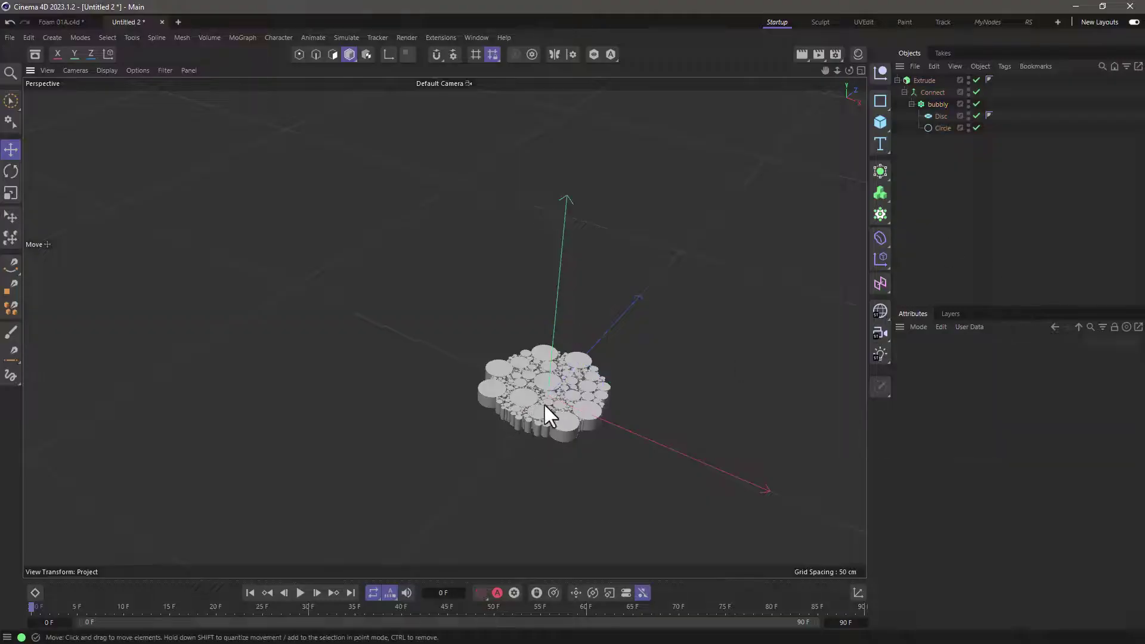
{"action": "scroll", "coordinate": [545, 405], "scroll_direction": "up", "scroll_amount": 8}
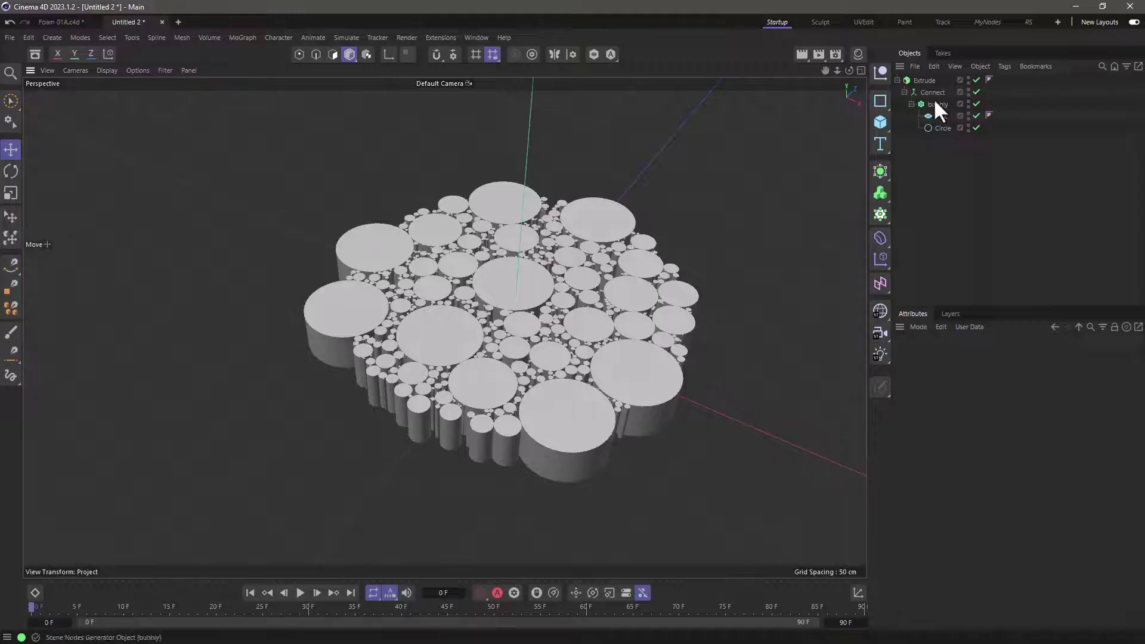
{"action": "left_click", "coordinate": [935, 102]}
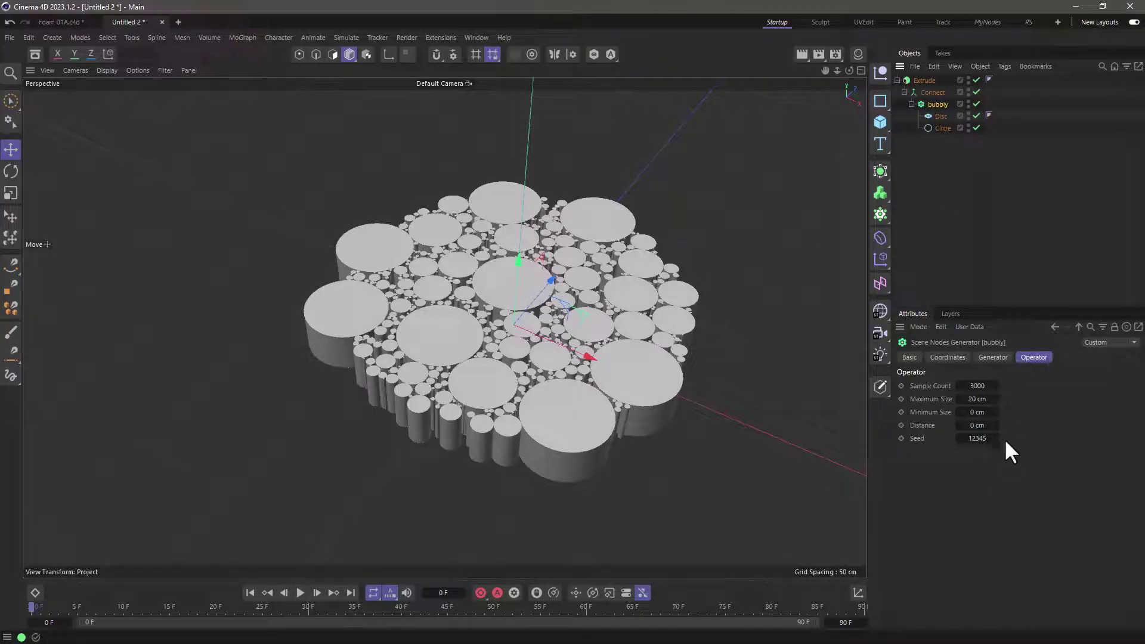
- Shrink the Disc's outer radius to about 77.5 cm
{"action": "left_click", "coordinate": [940, 117]}
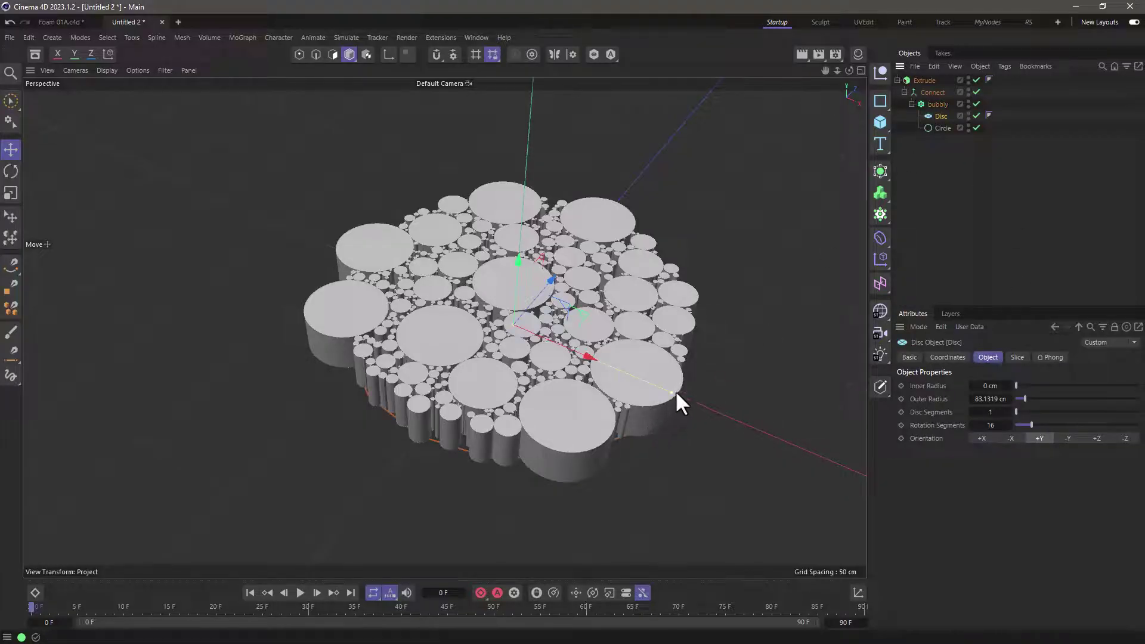
{"action": "left_click_drag", "start_coordinate": [672, 394], "coordinate": [606, 364]}
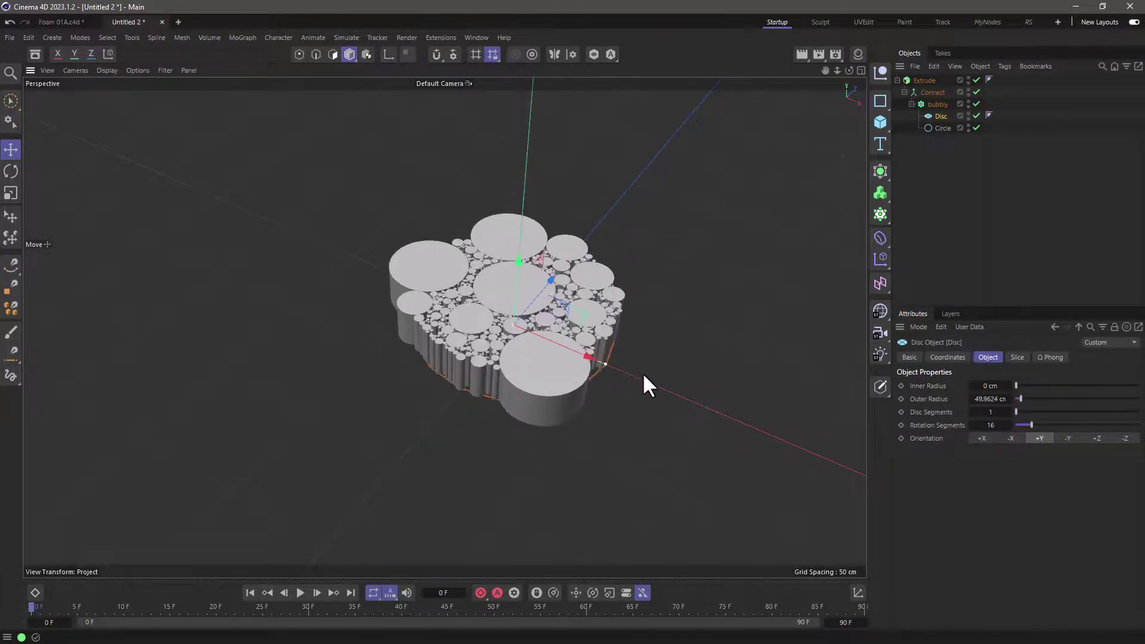
{"action": "left_click", "coordinate": [964, 170]}
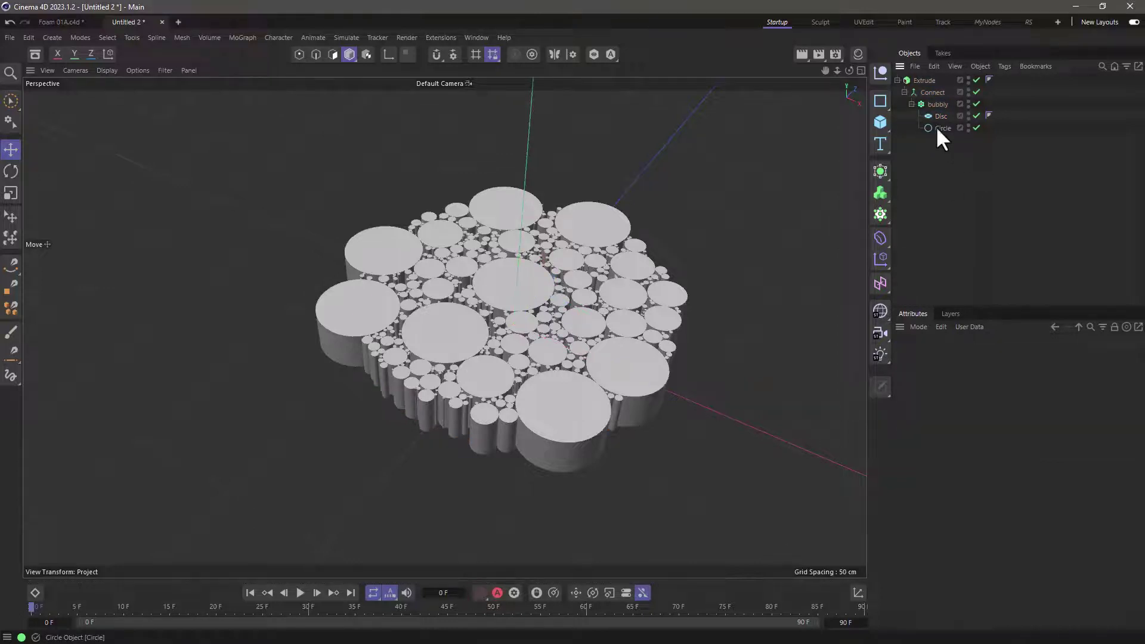
{"action": "left_click", "coordinate": [880, 122]}
- Add a Sphere primitive with a 1 cm radius
{"action": "left_click", "coordinate": [993, 190]}
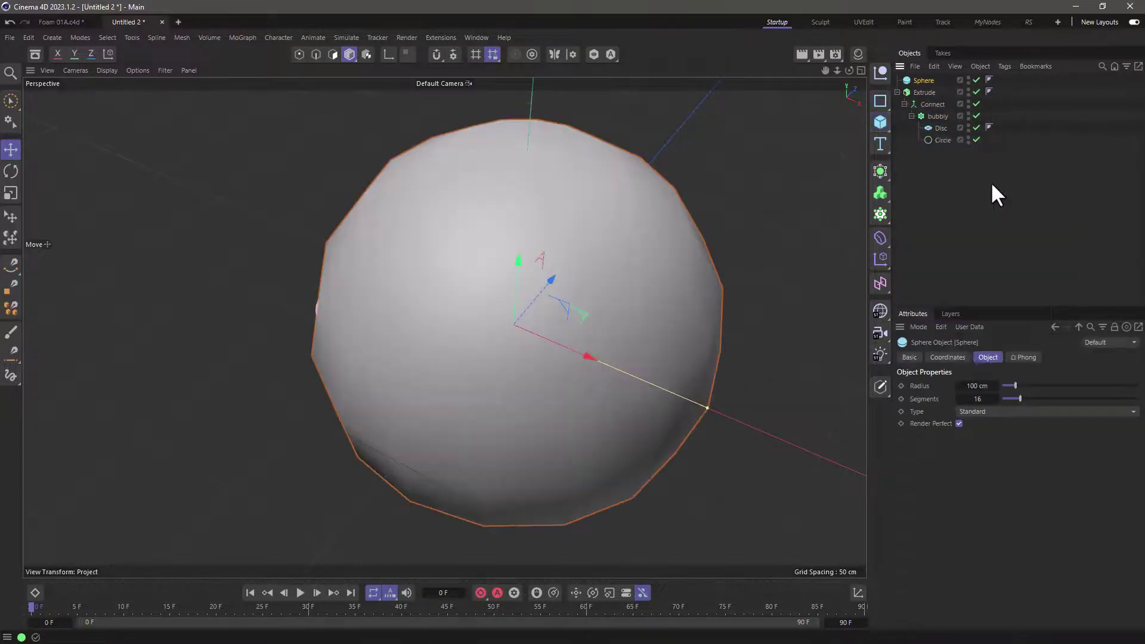
{"action": "left_click", "coordinate": [978, 391]}
{"action": "type", "text": "1"}
{"action": "key", "text": "Return"}
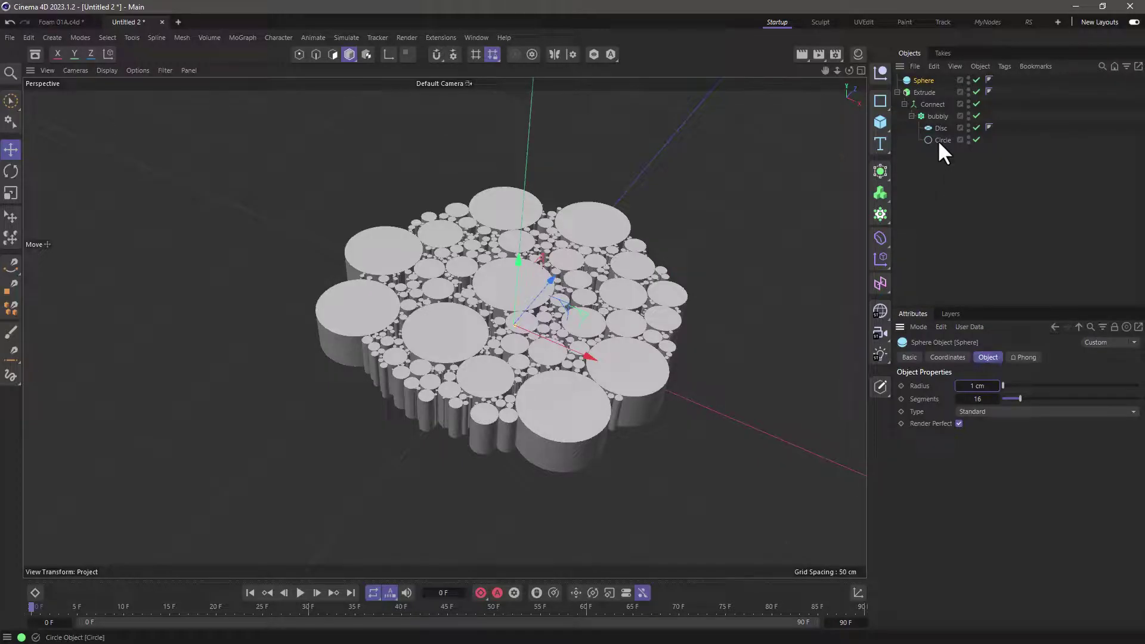
- Replace Circle with the Sphere inside bubbly below Disc, and widen the Disc to about 117 cm
{"action": "left_click_drag", "start_coordinate": [938, 140], "coordinate": [965, 155]}
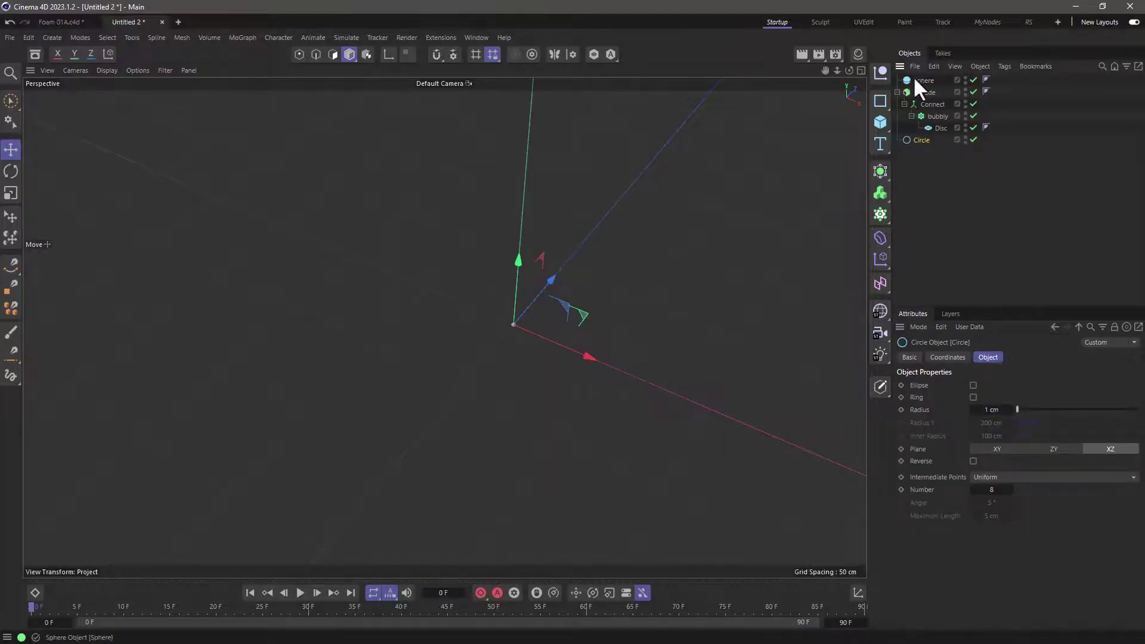
{"action": "left_click_drag", "start_coordinate": [916, 79], "coordinate": [932, 132]}
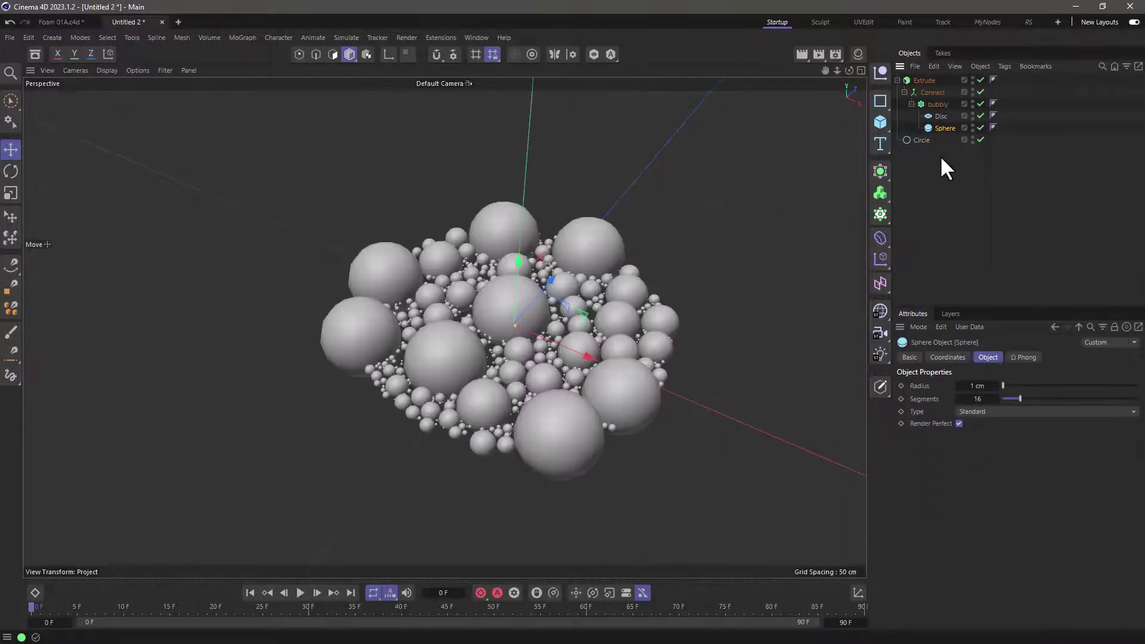
{"action": "left_click", "coordinate": [940, 116]}
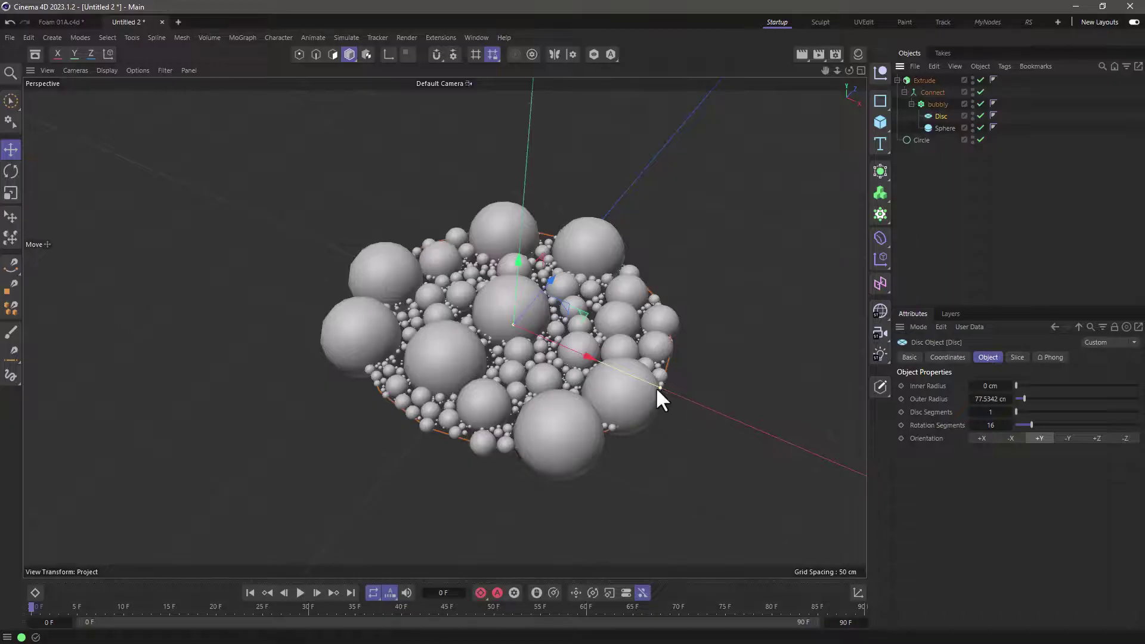
{"action": "left_click_drag", "start_coordinate": [658, 389], "coordinate": [734, 445]}
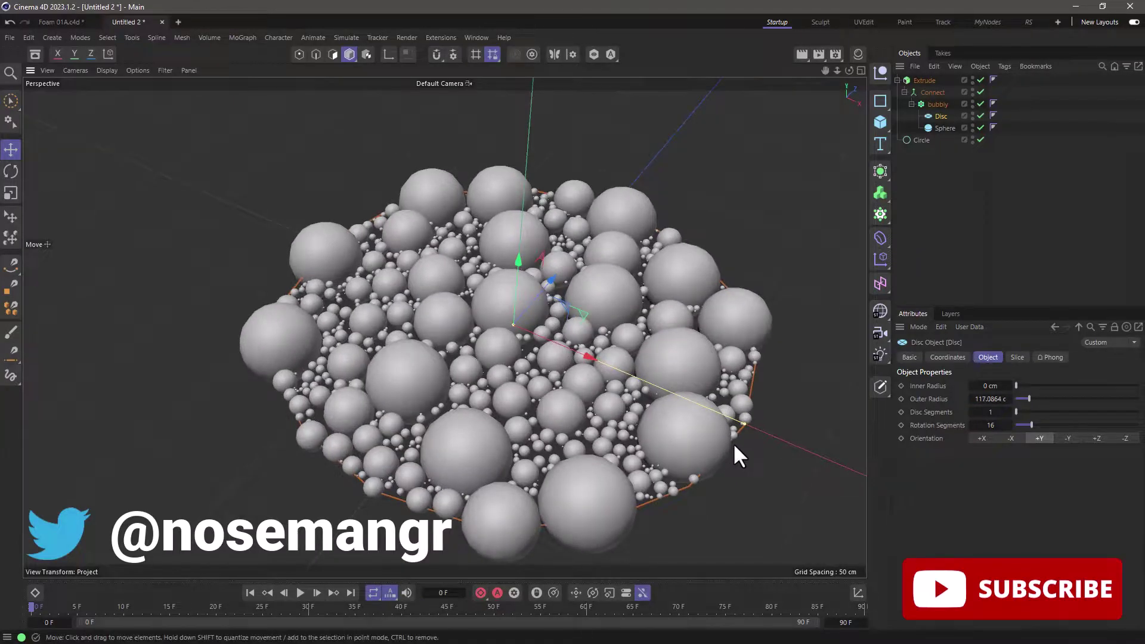